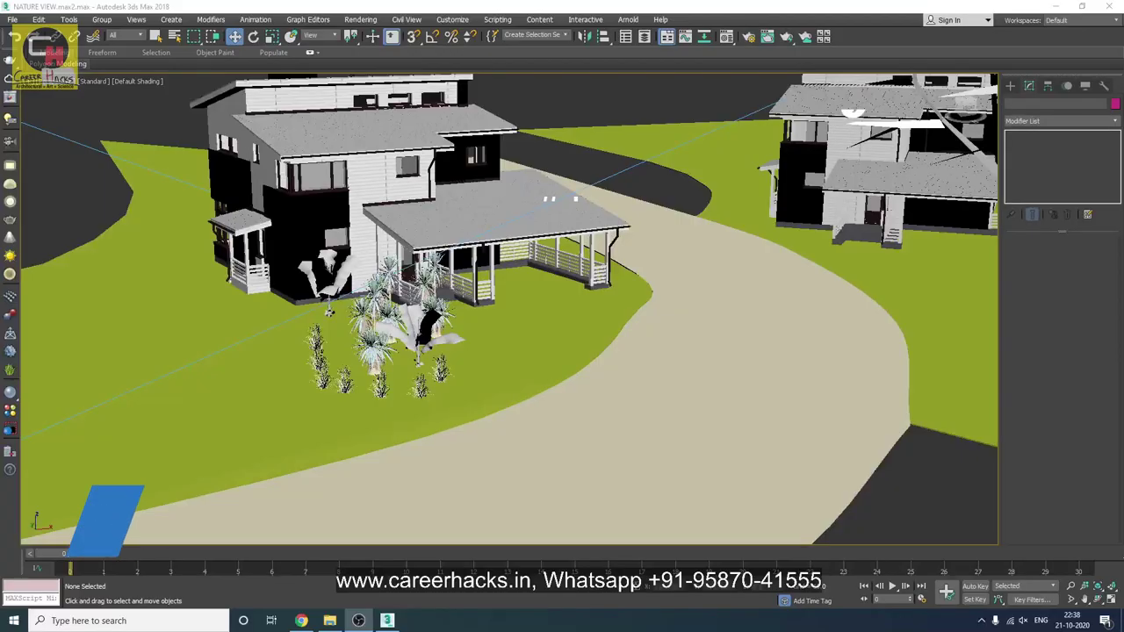
- Pan and zoom out to see the three houses and the curved road
middle_drag(929, 497, 454, 379)
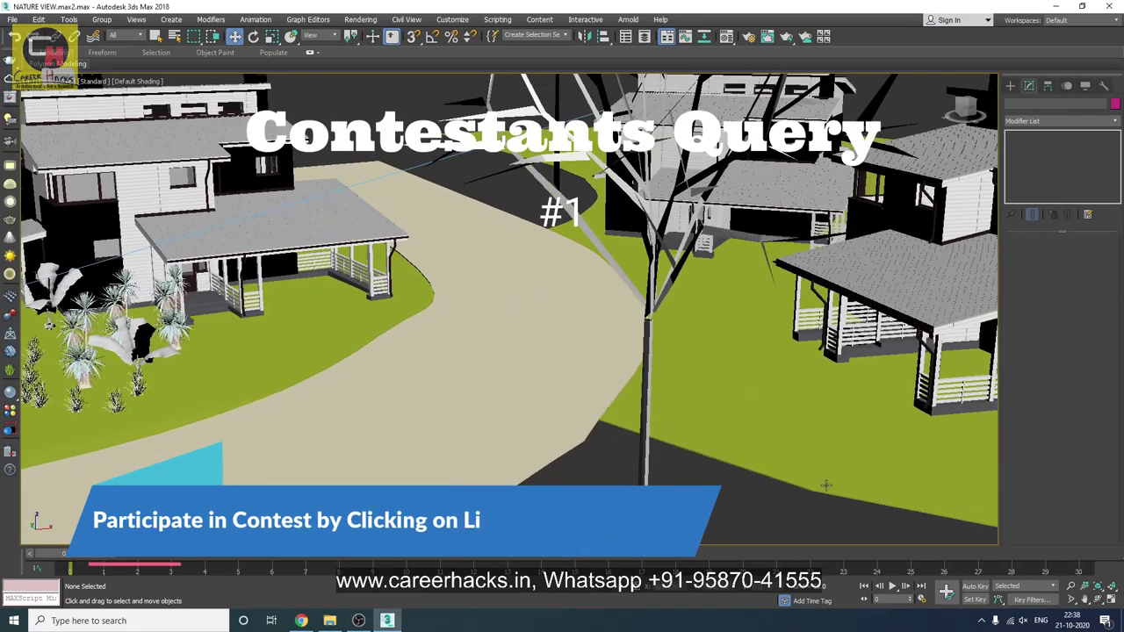
key(alt+z)
ctrl+alt+middle_drag(511, 302, 516, 340)
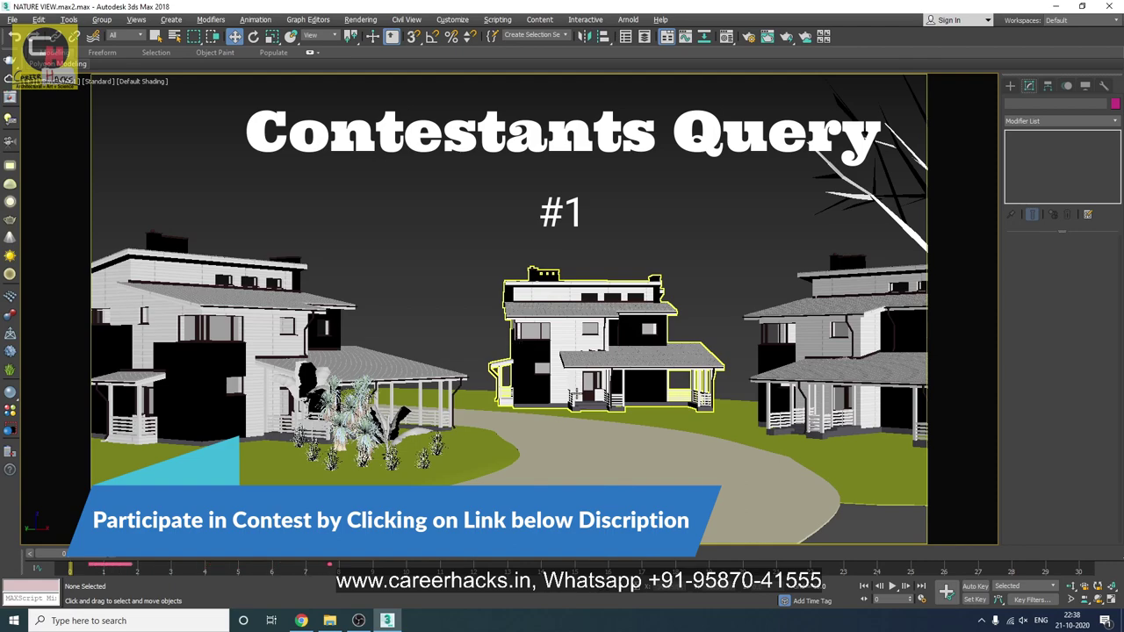
middle_drag(548, 421, 548, 356)
- Select the ground shape Line002, orbit to view it from above, then deselect it
click(513, 361)
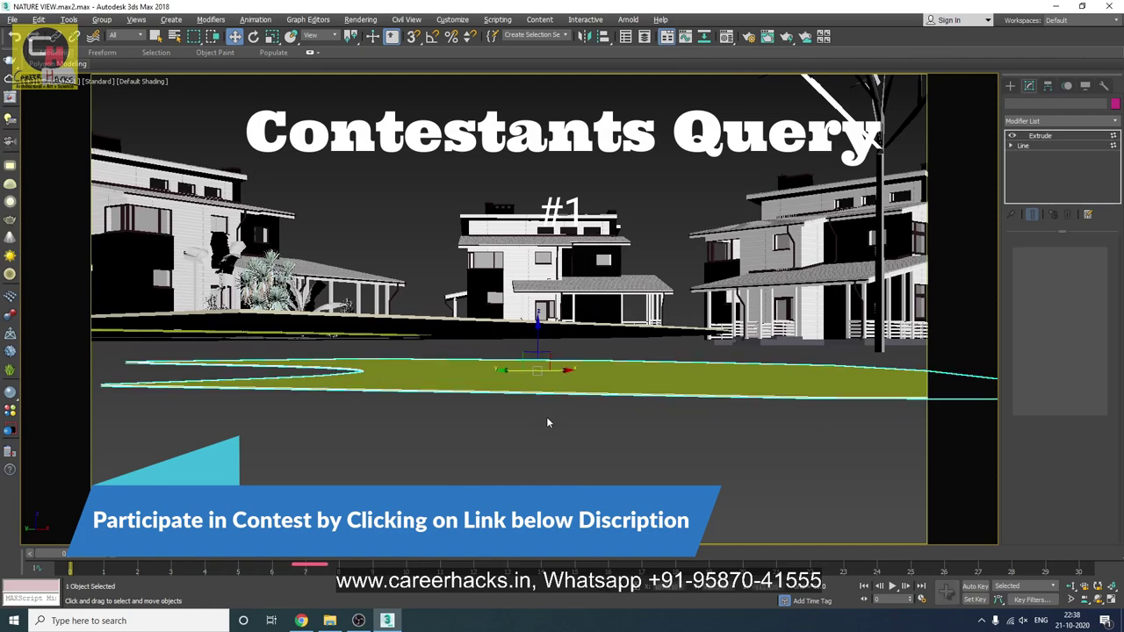
alt+middle_drag(578, 325, 598, 356)
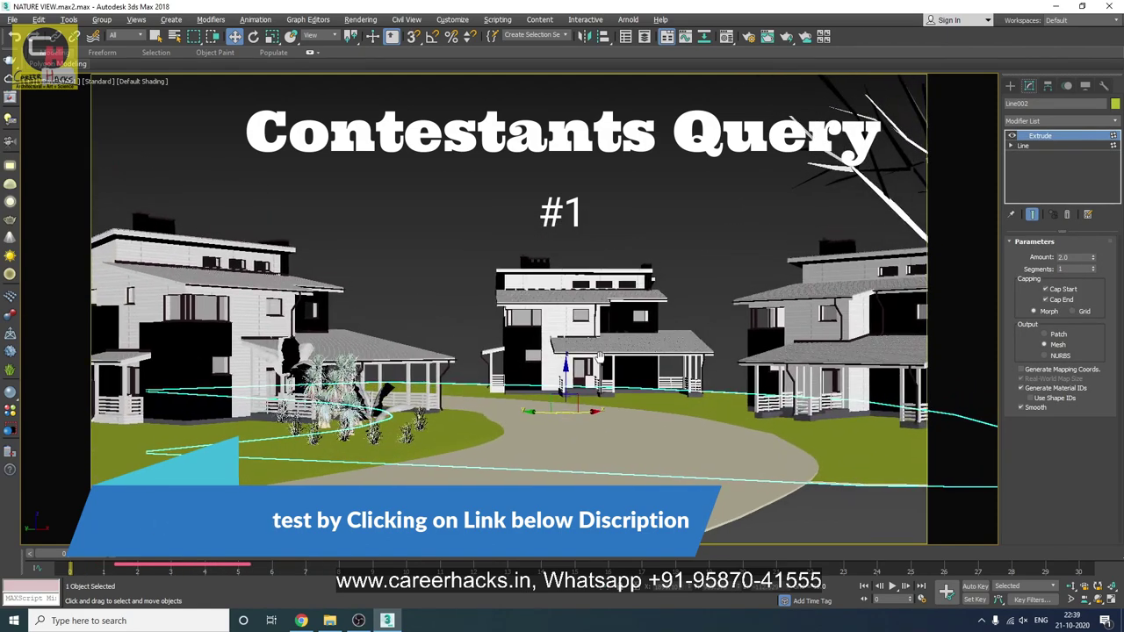
click(422, 198)
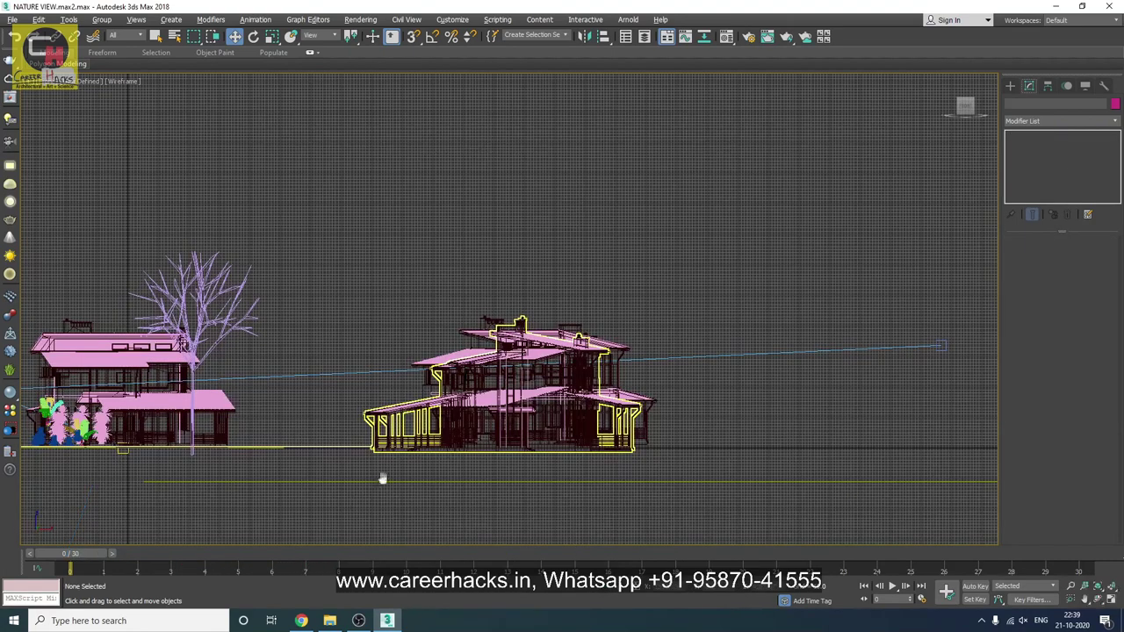
- Pan and zoom the side wireframe view to frame both houses, the tree, camera and light
middle_drag(381, 477, 544, 462)
drag(314, 451, 453, 504)
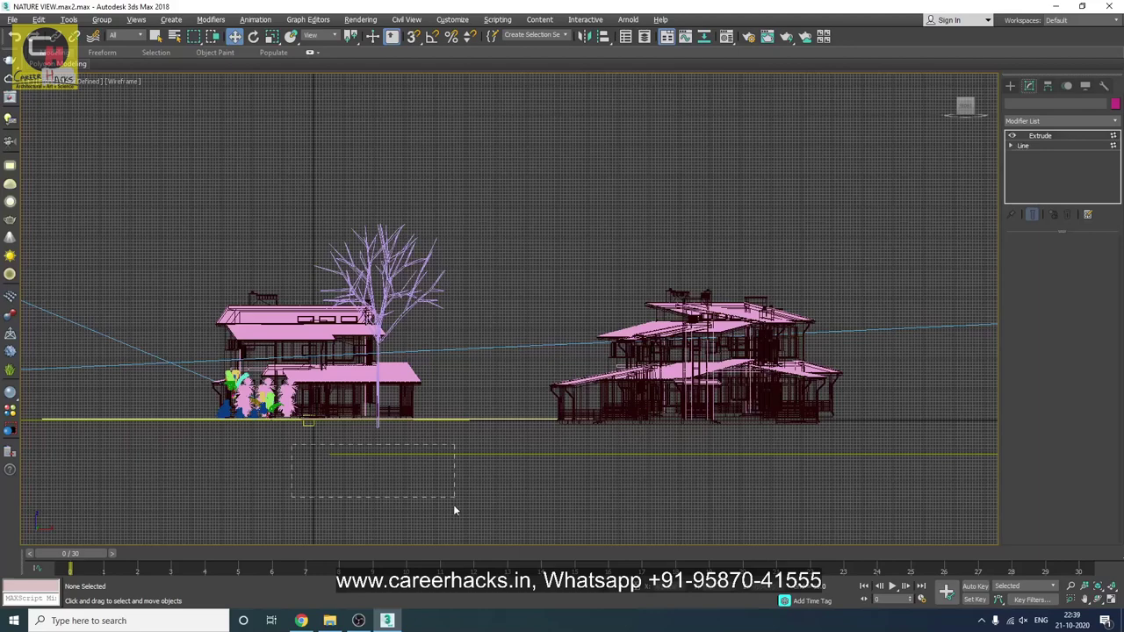
click(349, 494)
middle_drag(474, 471, 512, 461)
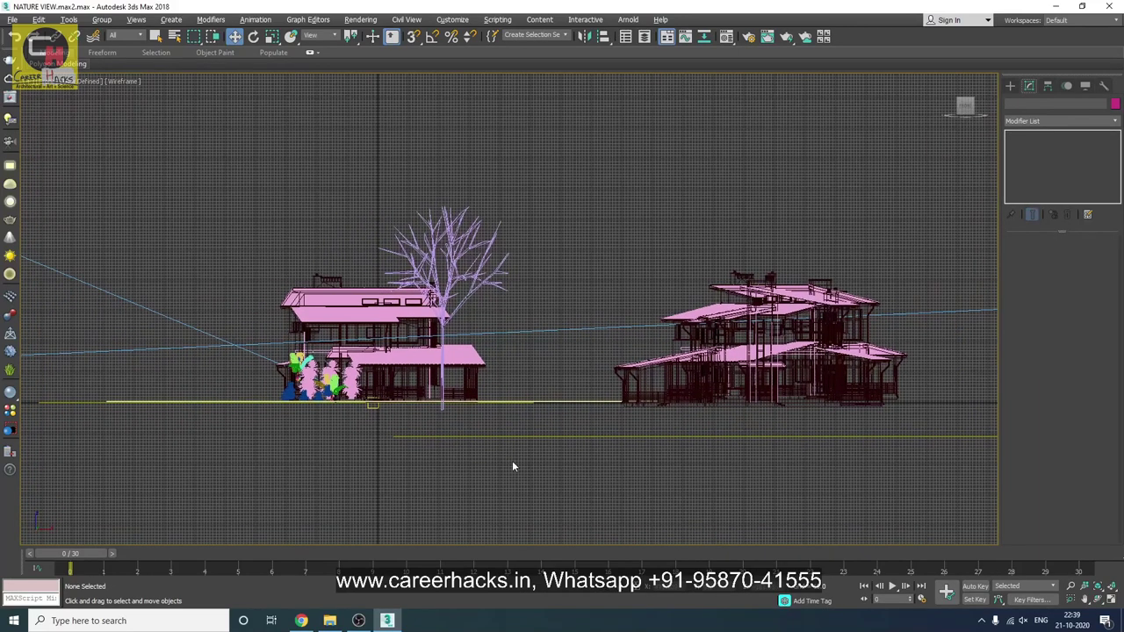
key(g)
mouse_move(742, 483)
middle_down()
mouse_move(304, 451)
mouse_move(301, 422)
middle_up()
key(g)
drag(251, 398, 296, 496)
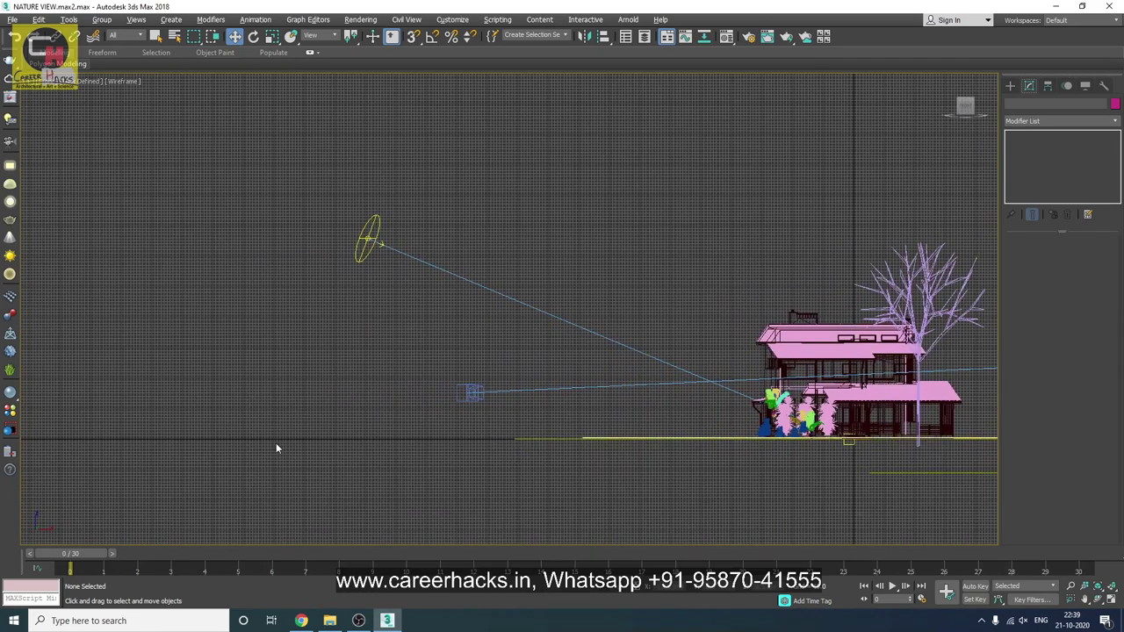
scroll(276, 448, up, 3)
scroll(400, 463, down, 2)
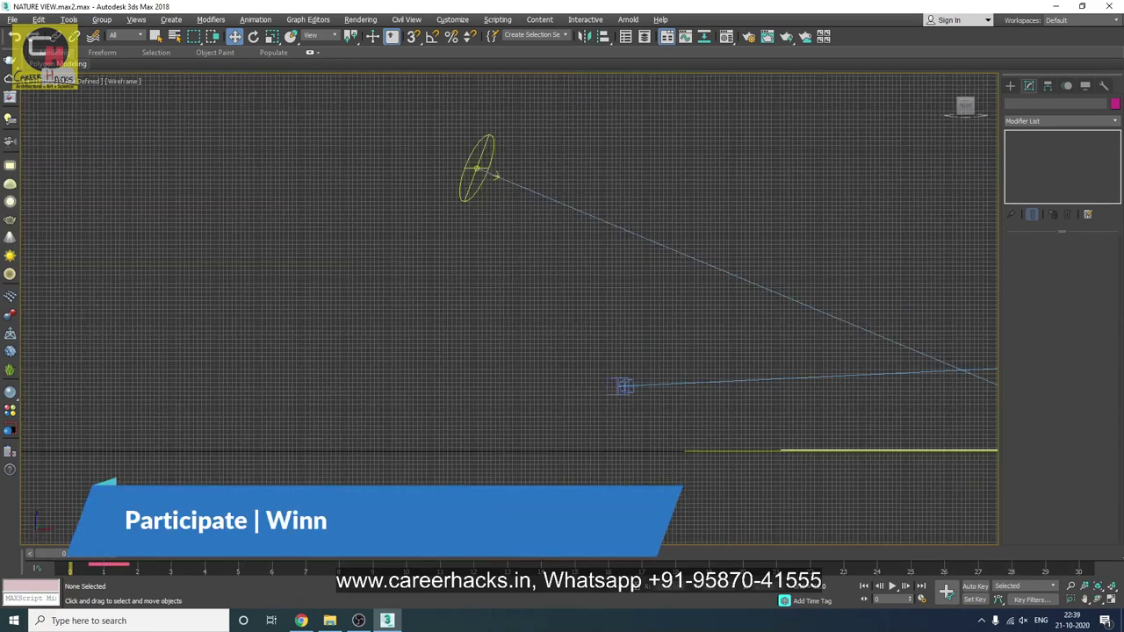
scroll(523, 492, down, 2)
scroll(557, 492, down, 2)
middle_drag(832, 539, 429, 435)
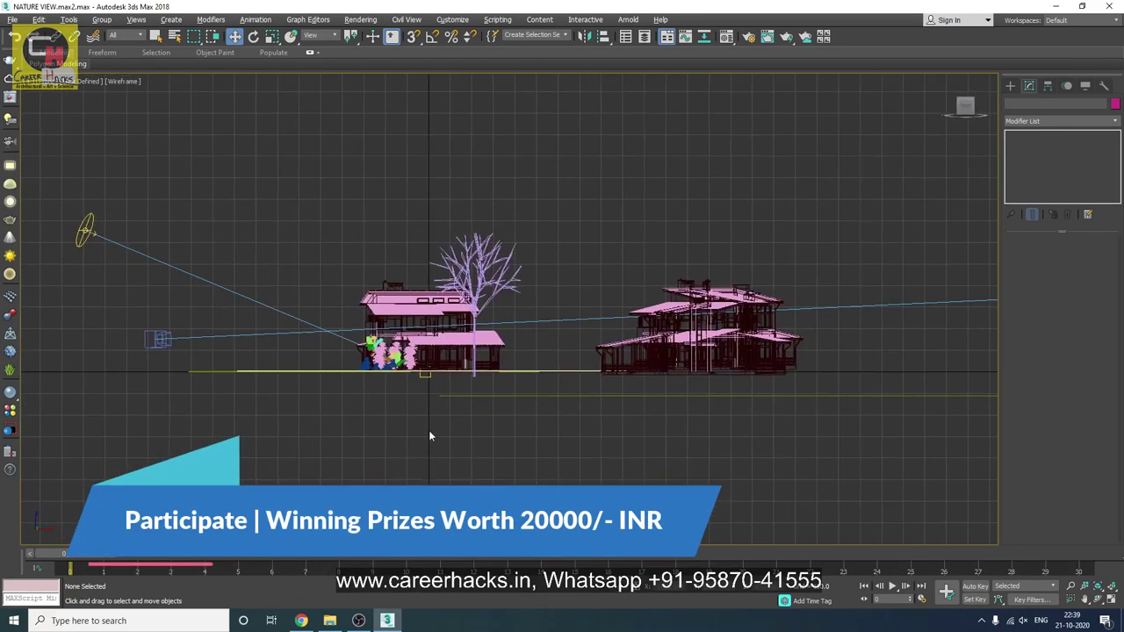
- Move Line002 up along Y until it sits flush with the houses' base line
click(596, 395)
middle_drag(783, 417, 654, 441)
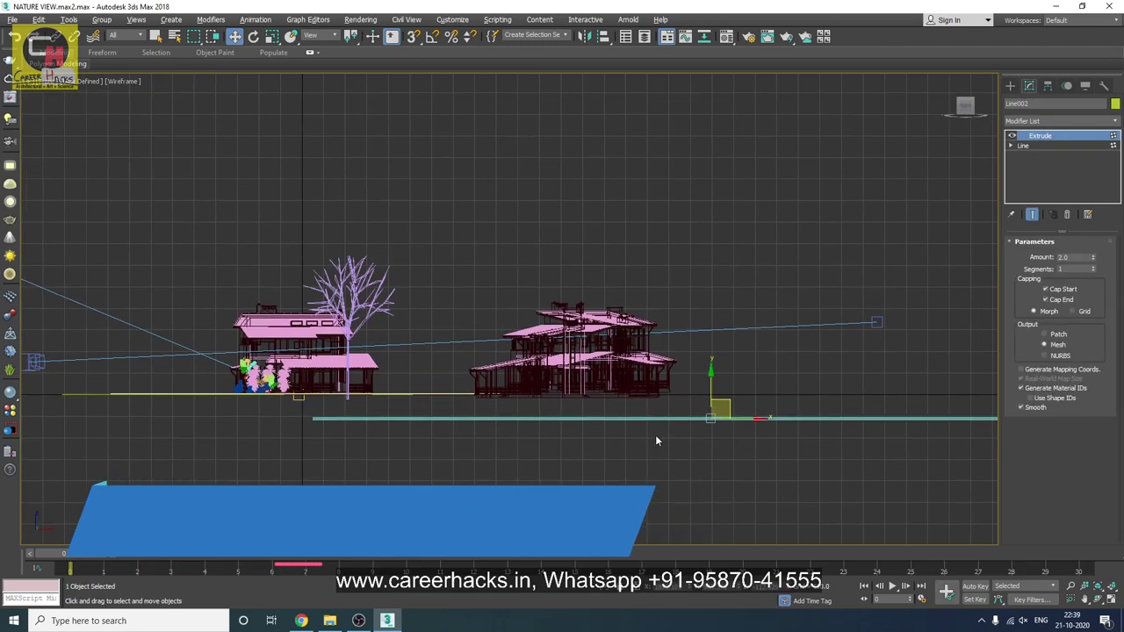
drag(718, 382, 719, 361)
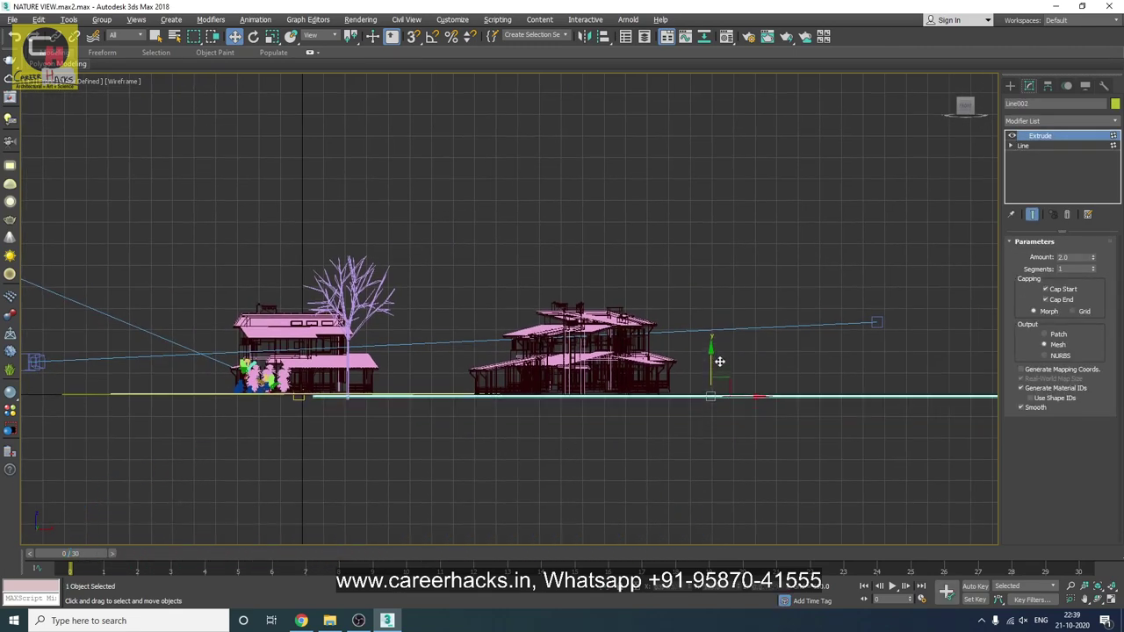
scroll(427, 378, up, 3)
middle_drag(401, 457, 451, 466)
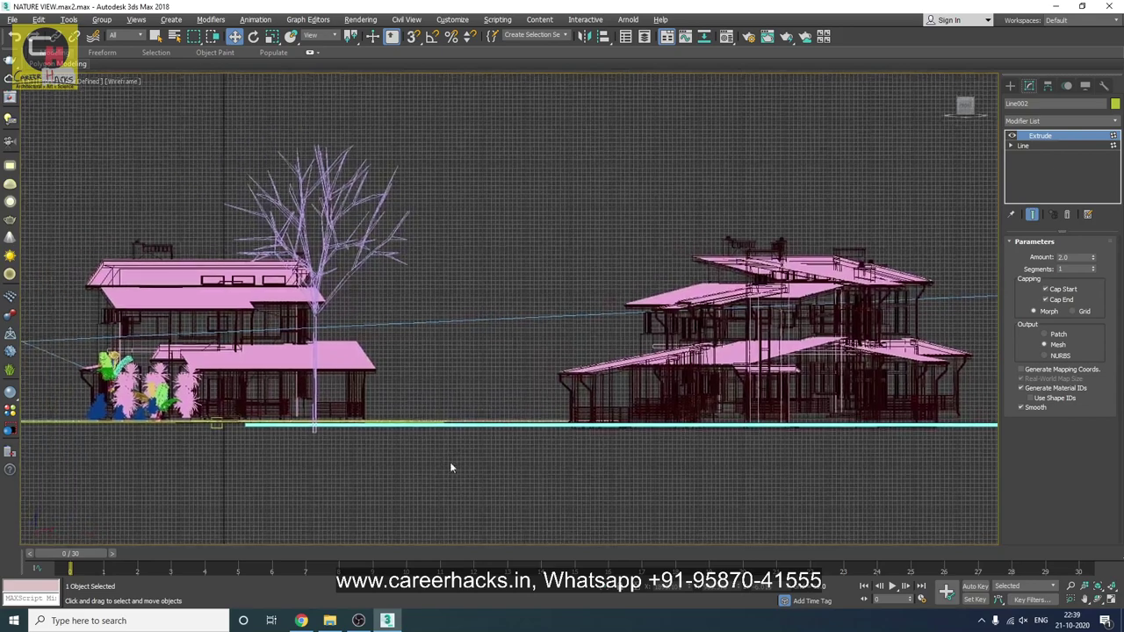
scroll(361, 441, up, 4)
scroll(366, 431, up, 2)
drag(397, 388, 401, 381)
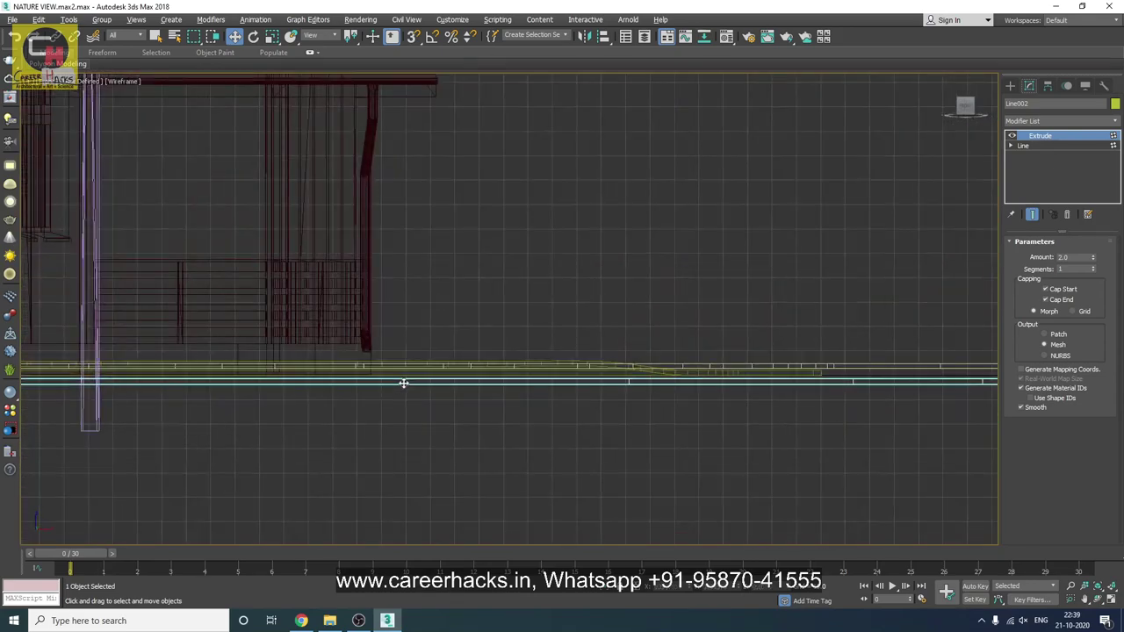
scroll(492, 439, down, 3)
scroll(541, 469, down, 2)
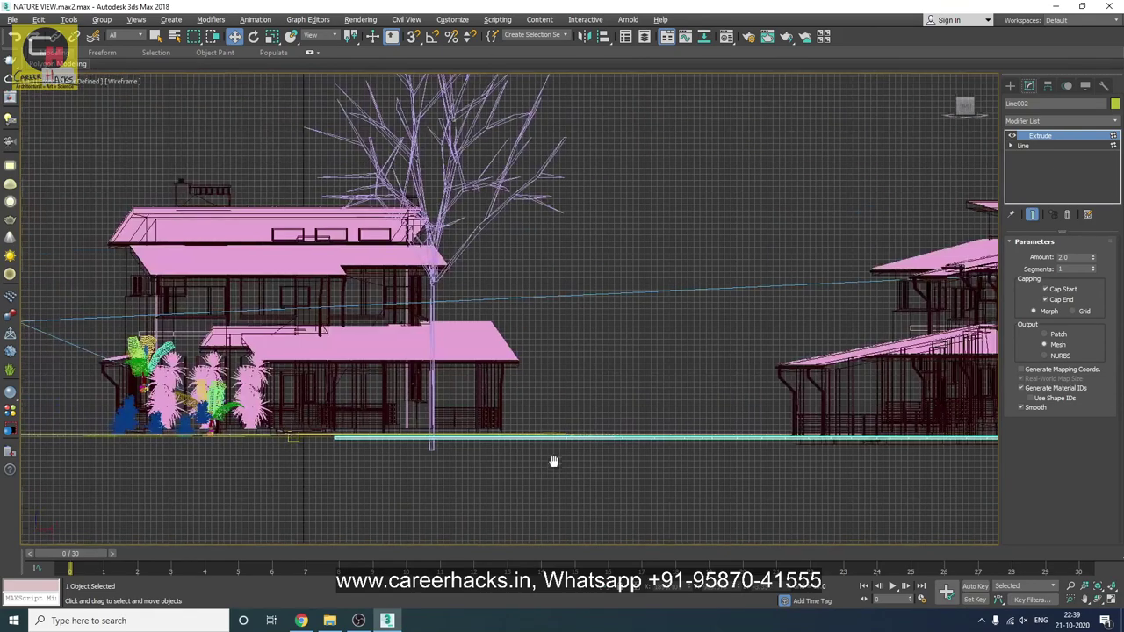
mouse_move(554, 462)
middle_down()
mouse_move(574, 454)
mouse_move(548, 423)
mouse_move(240, 371)
middle_up()
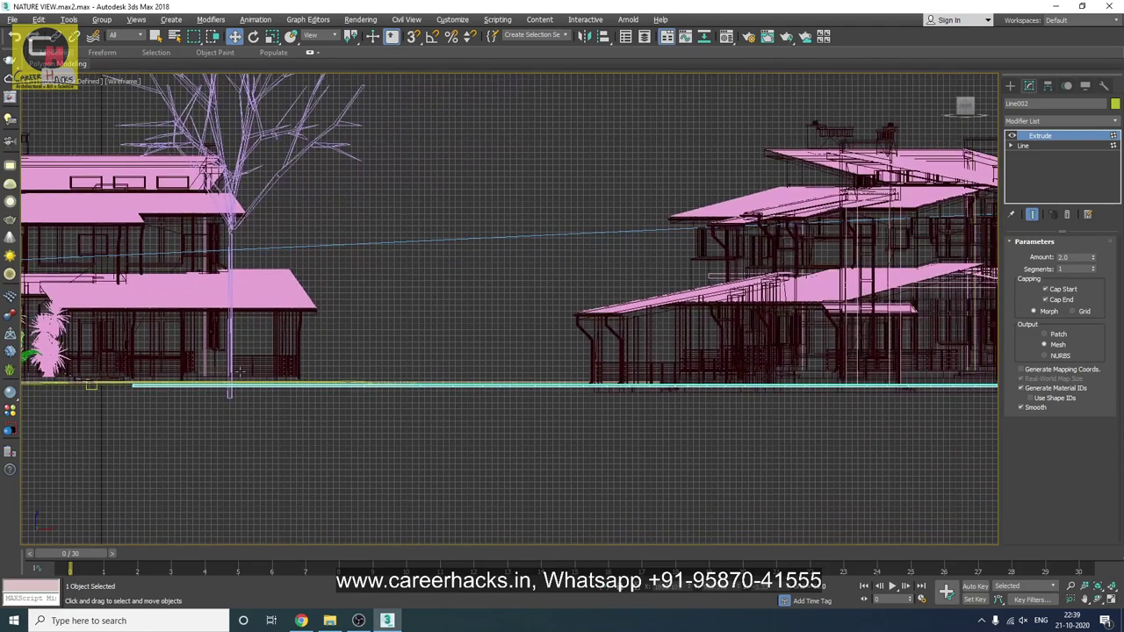
middle_drag(344, 404, 627, 441)
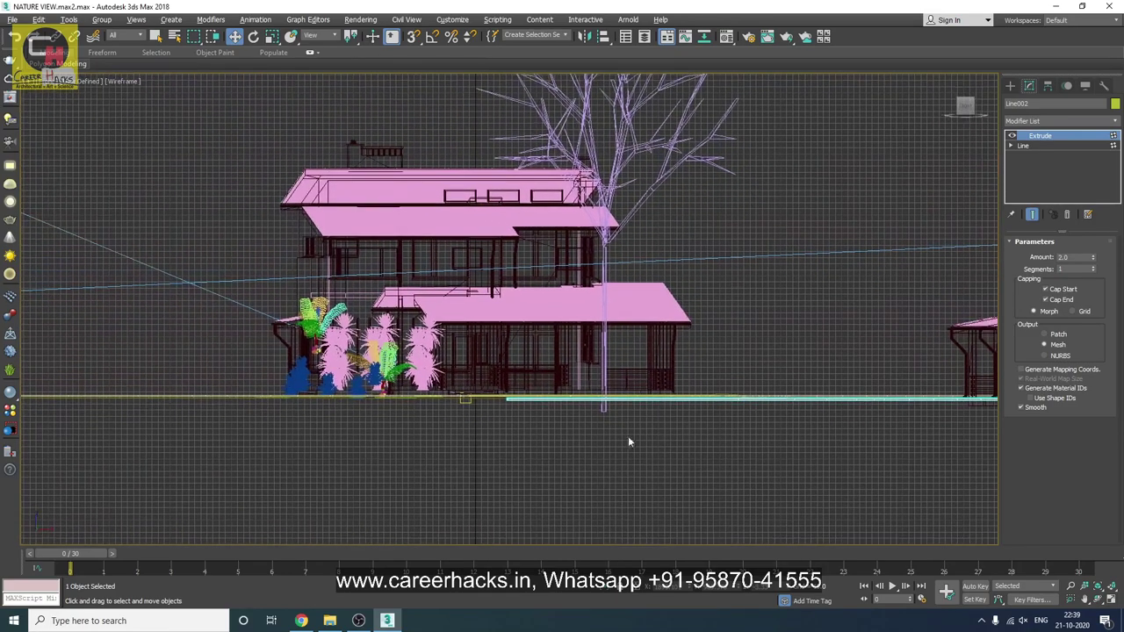
middle_drag(453, 460, 889, 453)
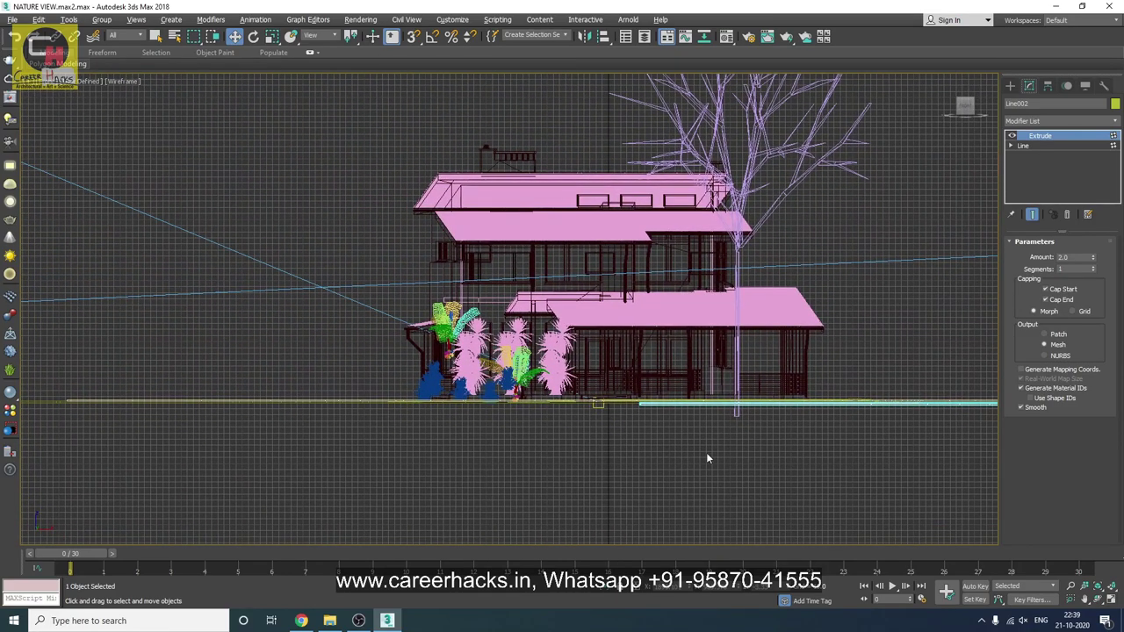
- Orbit to a perspective angle and open the road Line001 at Vertex level
key(ctrl+r)
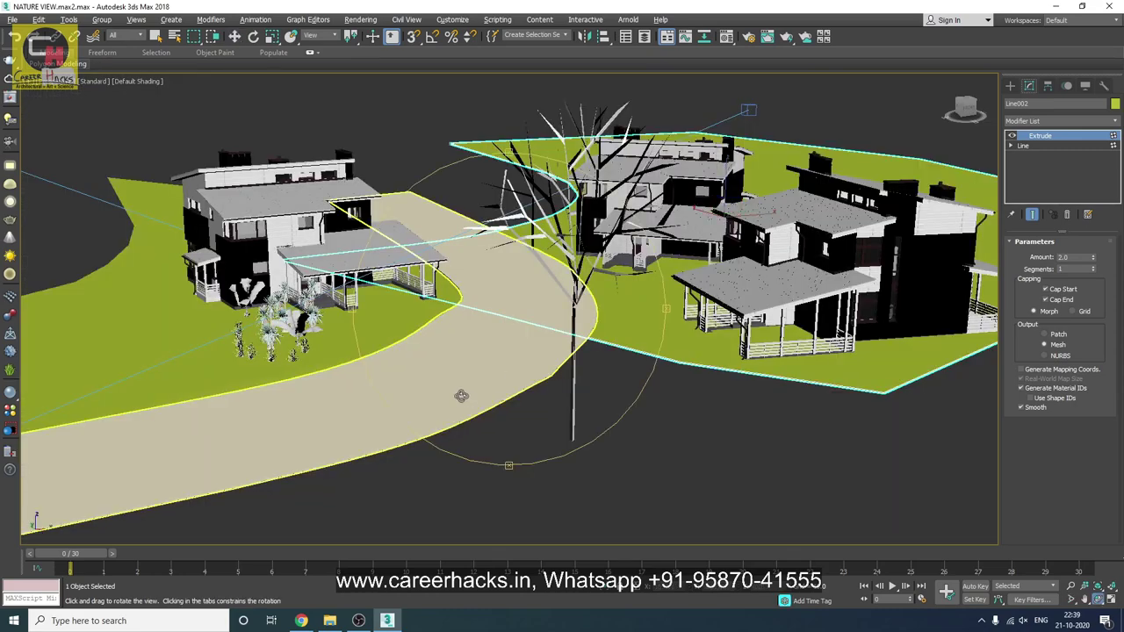
mouse_move(524, 371)
mouse_down()
mouse_move(524, 360)
mouse_move(409, 469)
mouse_up()
key(w)
click(409, 343)
middle_drag(439, 370, 596, 432)
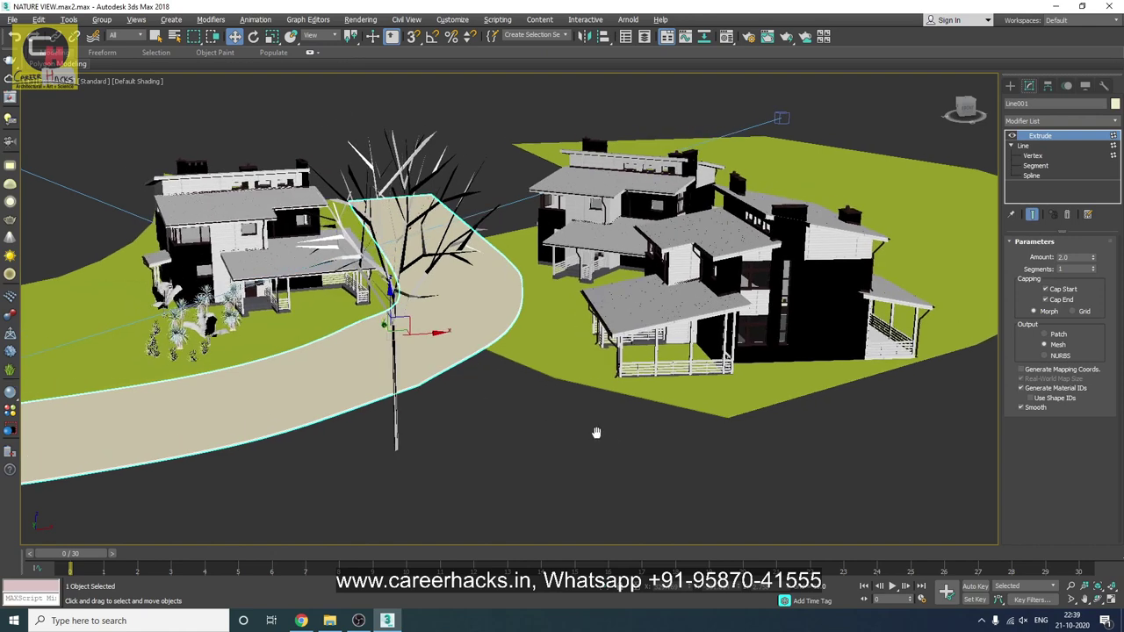
click(1023, 145)
middle_drag(580, 334, 506, 328)
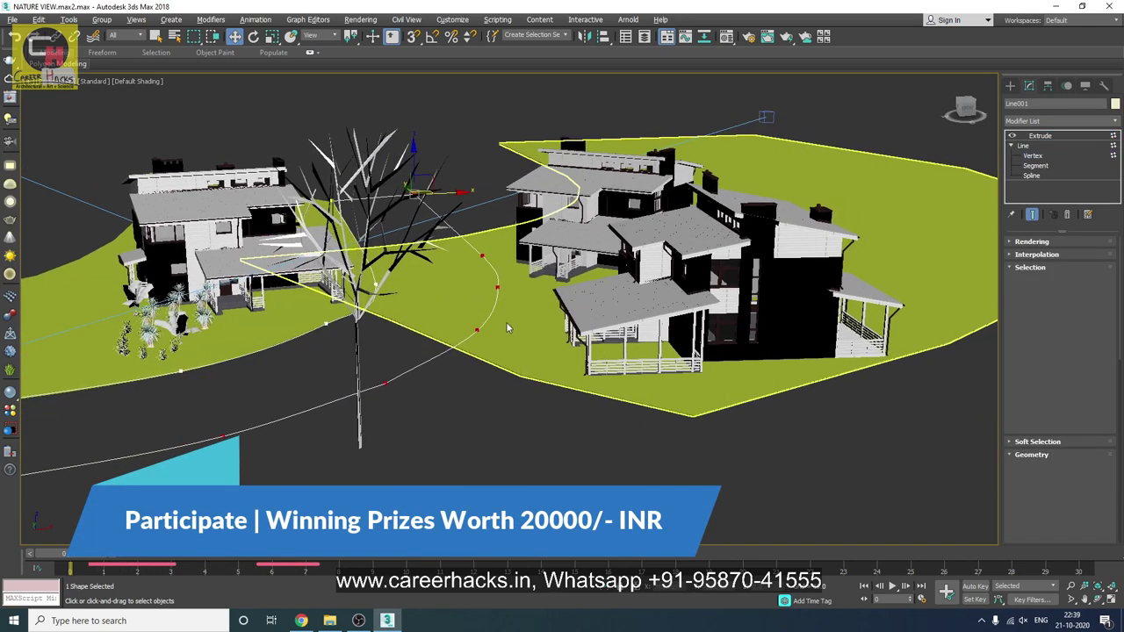
key(1)
- Move the vertex pairs at the path bend, upper corners and near the tree to reshape the road
click(497, 287)
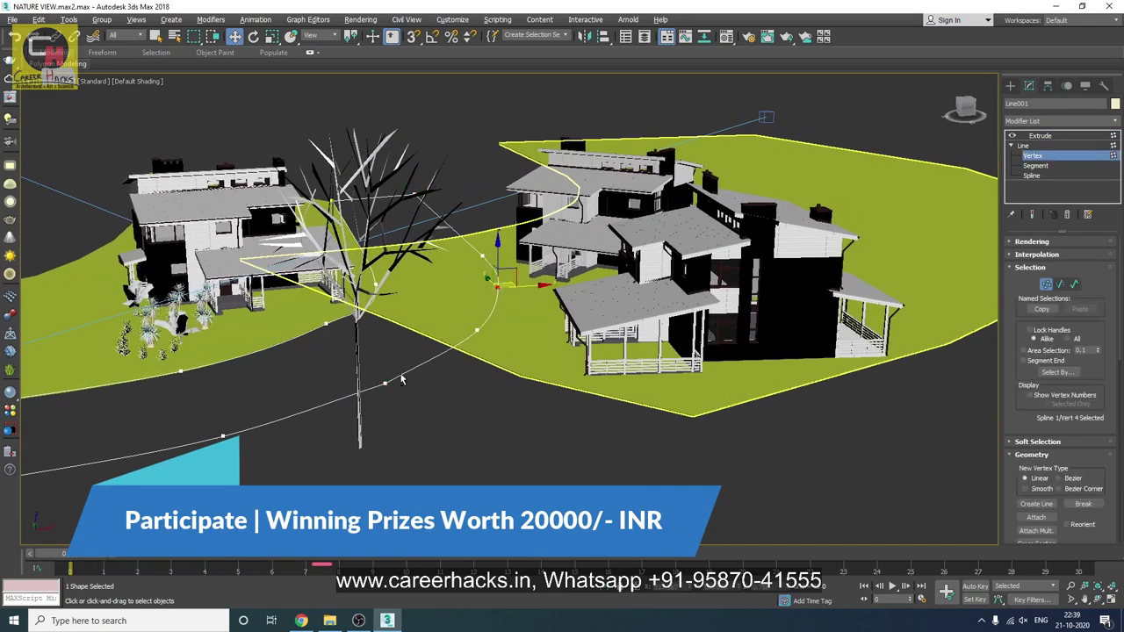
alt+middle_drag(401, 379, 501, 254)
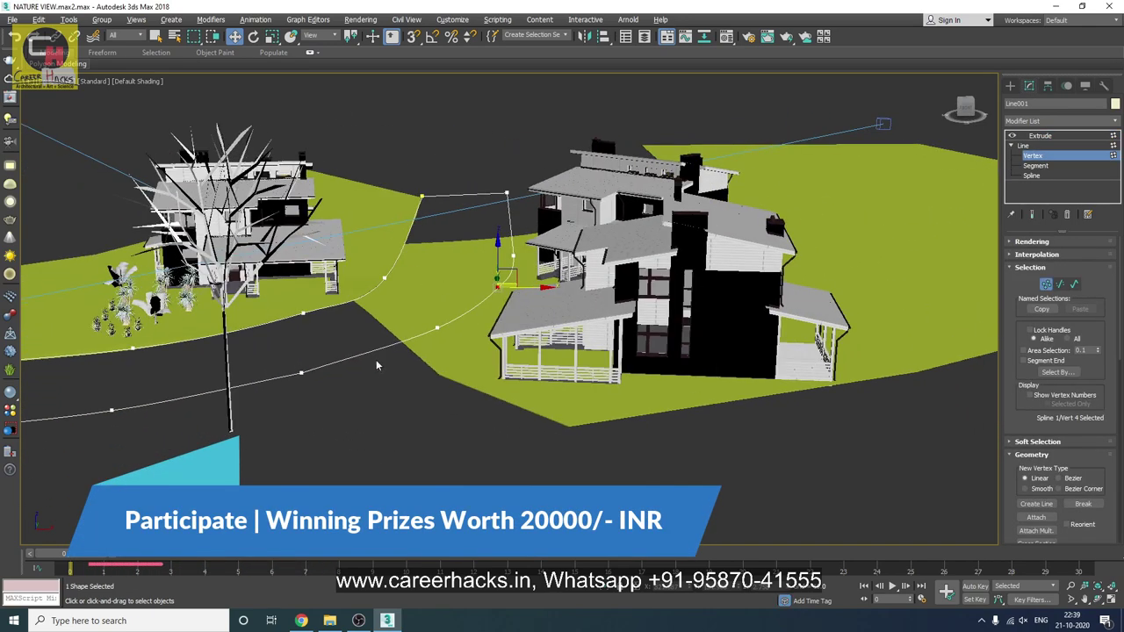
drag(501, 254, 417, 272)
click(511, 256)
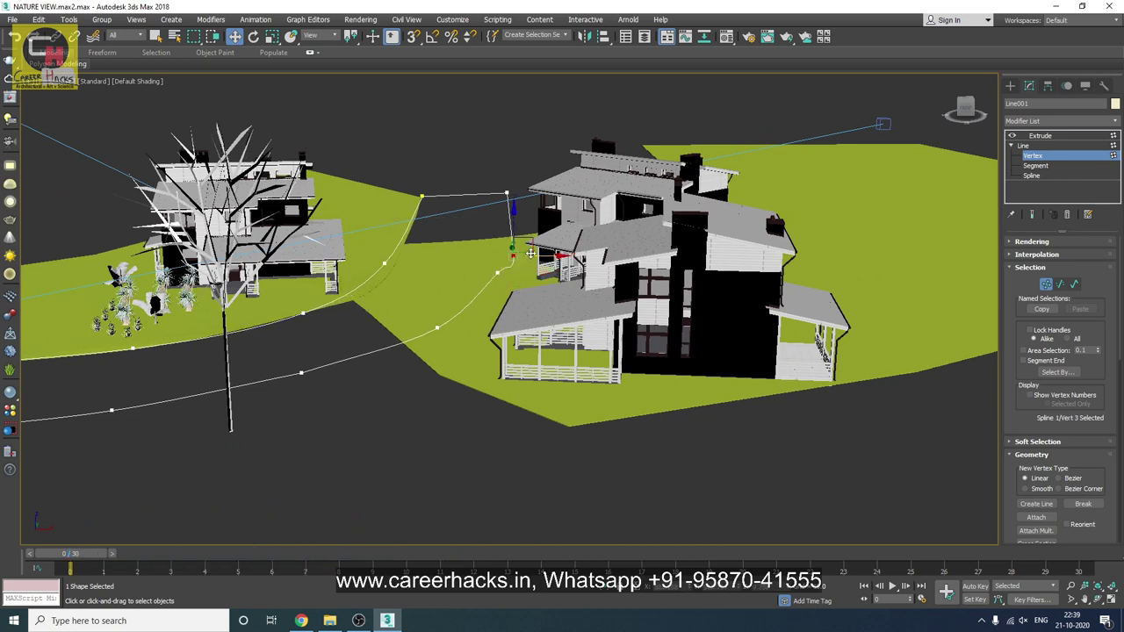
drag(408, 175, 522, 206)
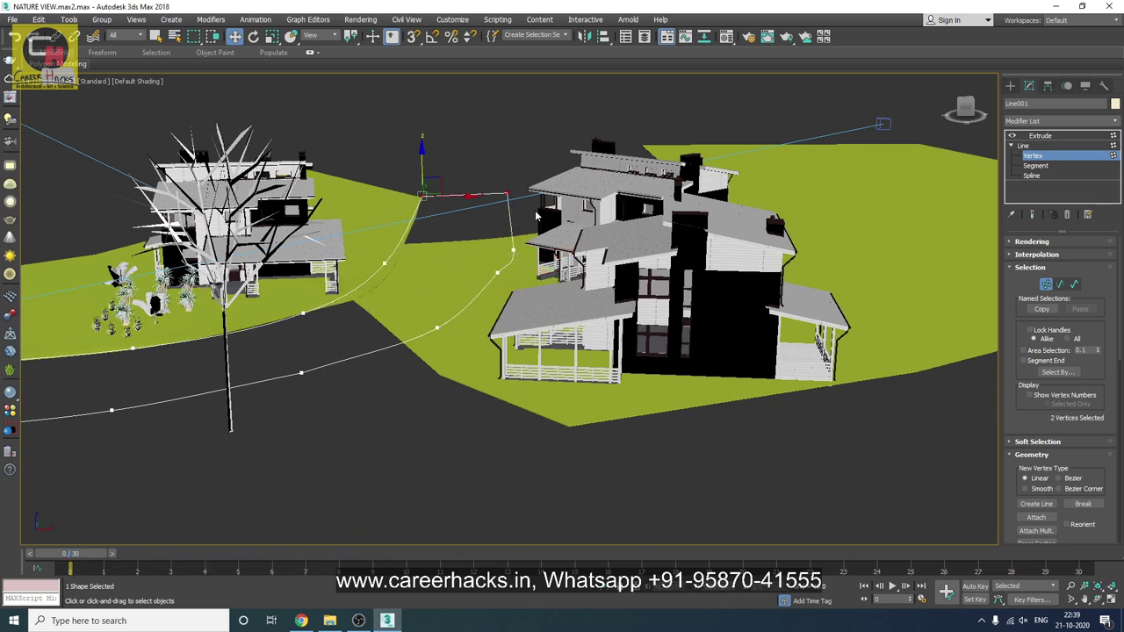
drag(503, 160, 443, 256)
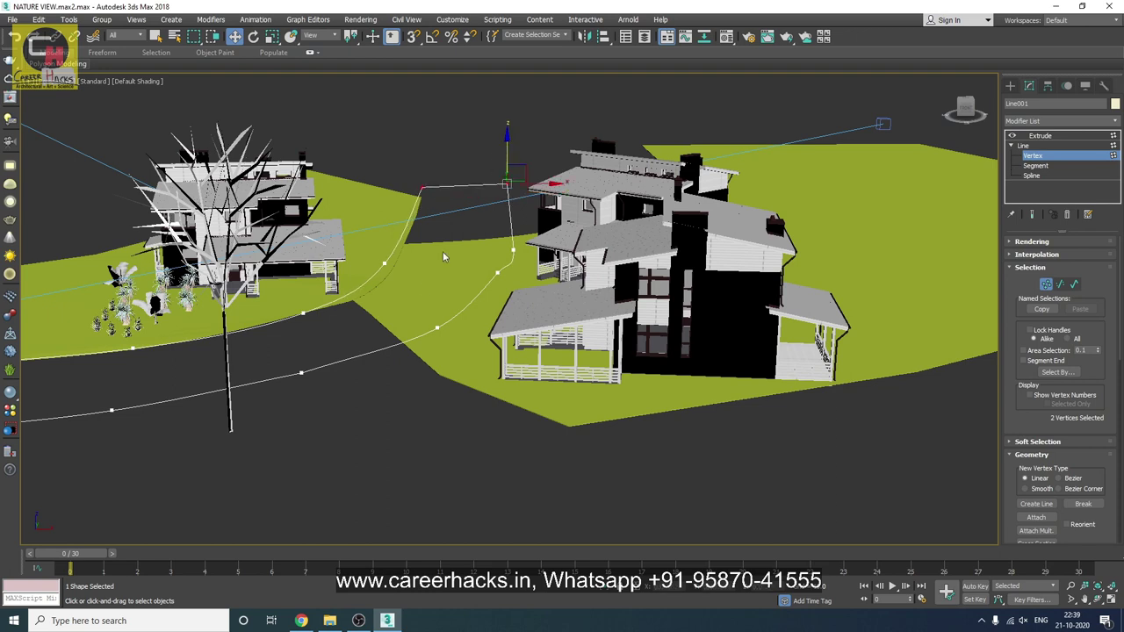
drag(277, 287, 329, 391)
drag(304, 290, 296, 269)
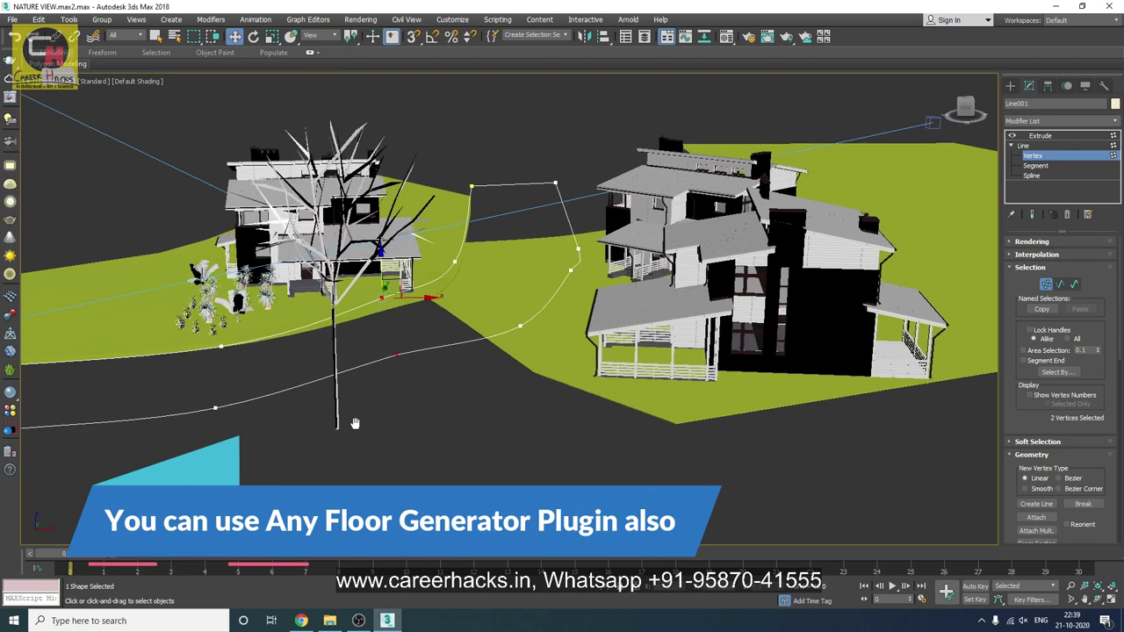
- Adjust single vertices on the path edge and near the houses, then exit Vertex level
mouse_move(296, 268)
alt+middle_down()
mouse_move(263, 379)
mouse_move(286, 445)
alt+middle_up()
click(307, 395)
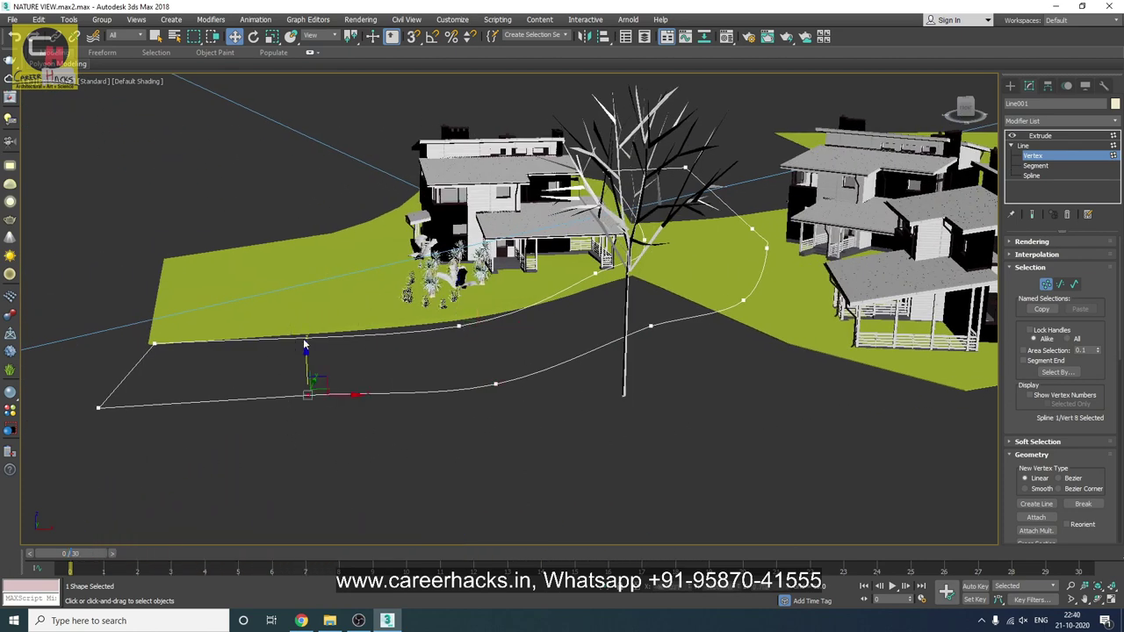
drag(303, 353, 304, 342)
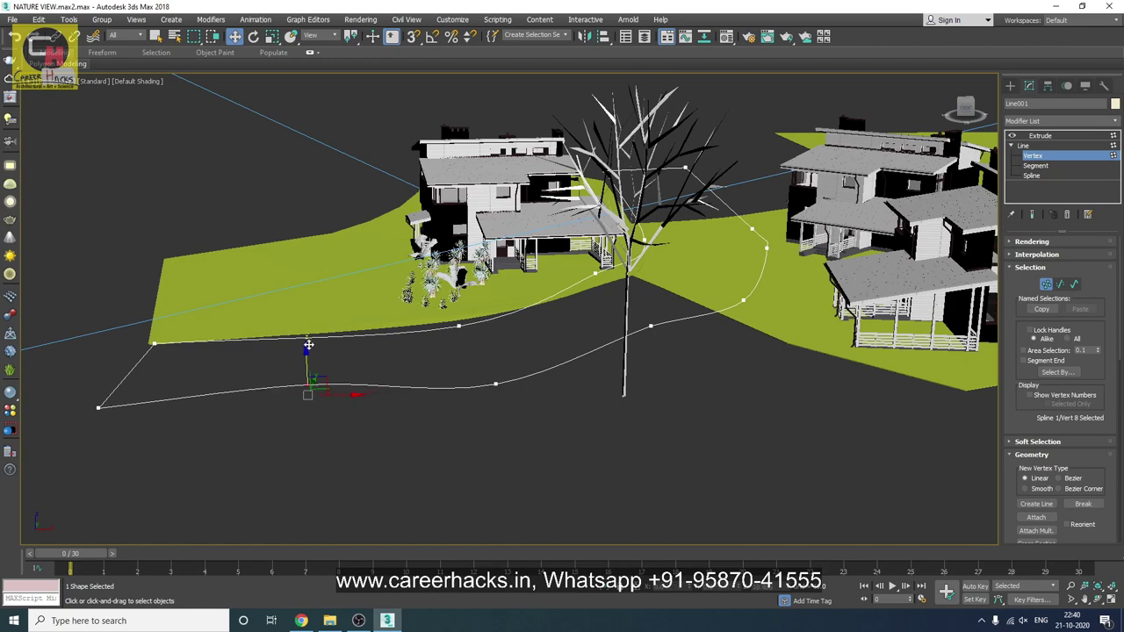
mouse_move(219, 304)
alt+middle_down()
mouse_move(720, 409)
mouse_move(496, 442)
alt+middle_up()
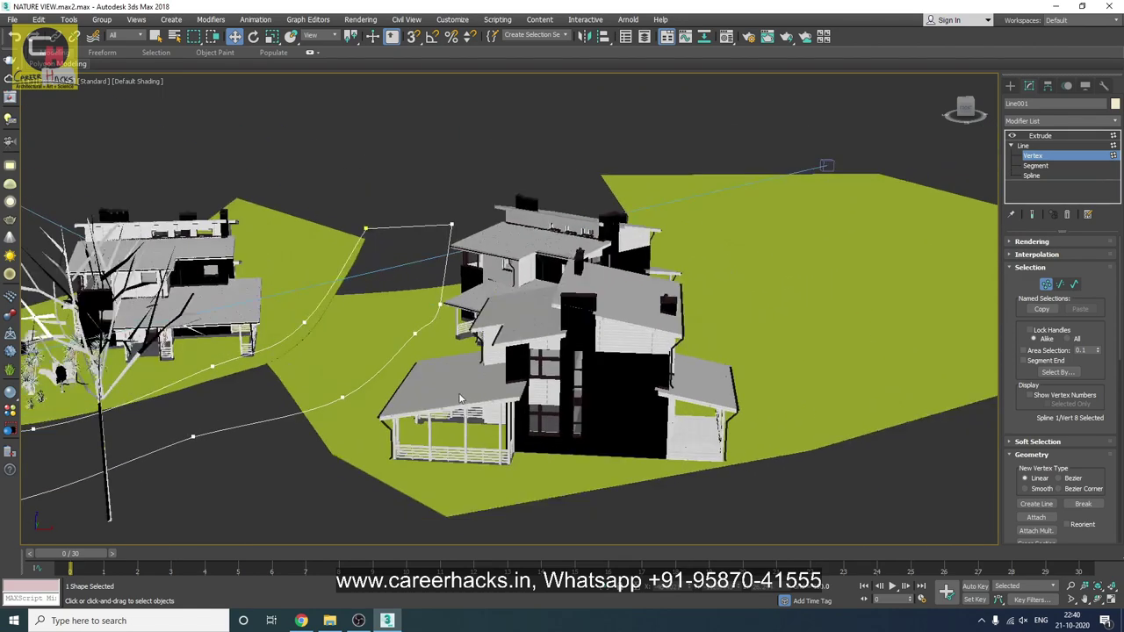
alt+middle_drag(458, 399, 478, 272)
click(478, 272)
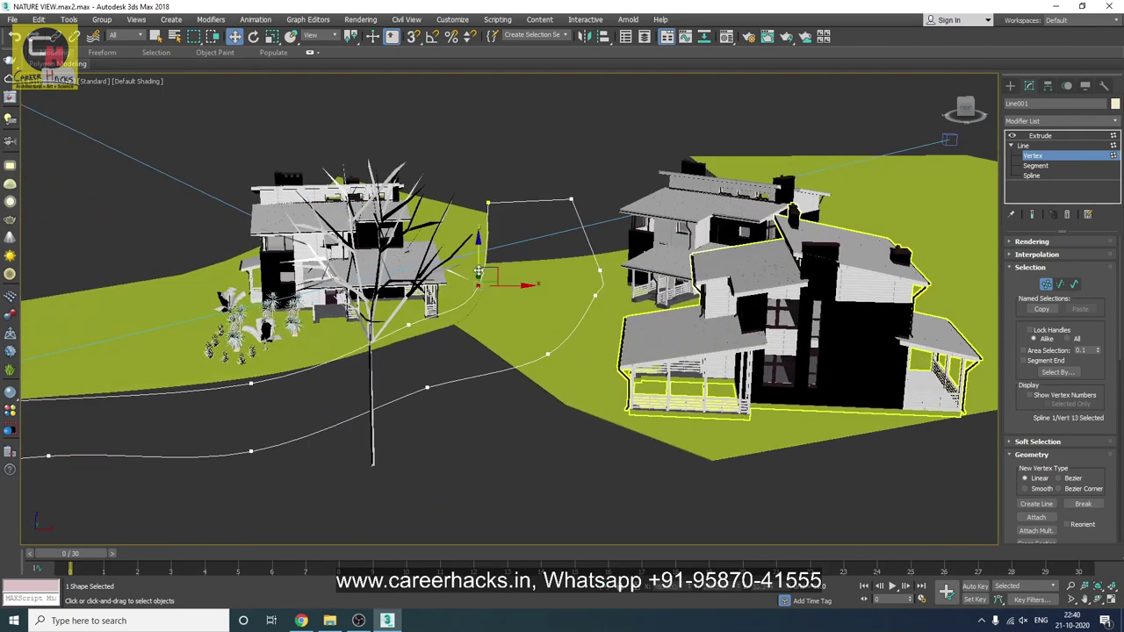
drag(478, 261, 513, 270)
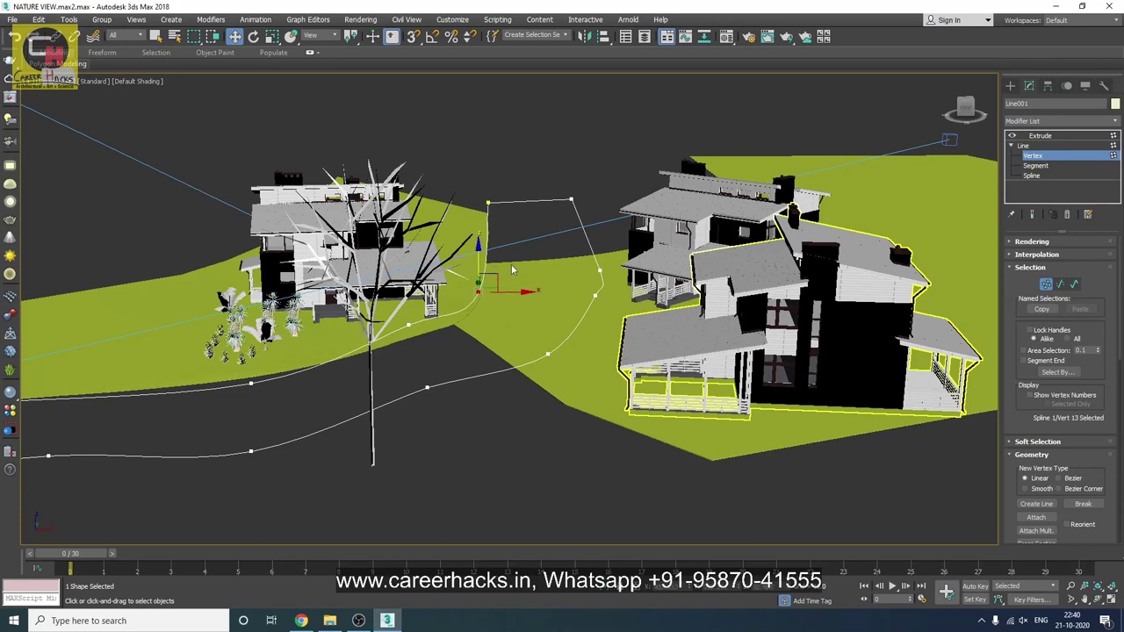
click(1040, 135)
click(587, 393)
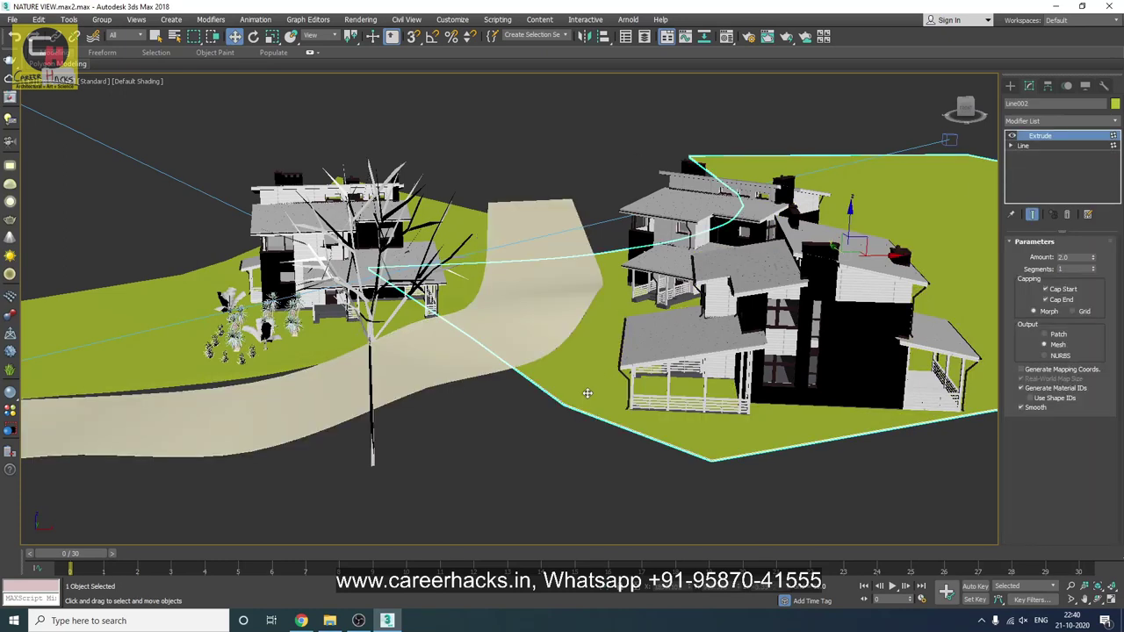
- Hide both green terrains with Alt+H, then shift the road's far-bend vertex down and right
ctrl+click(159, 354)
key(alt+h)
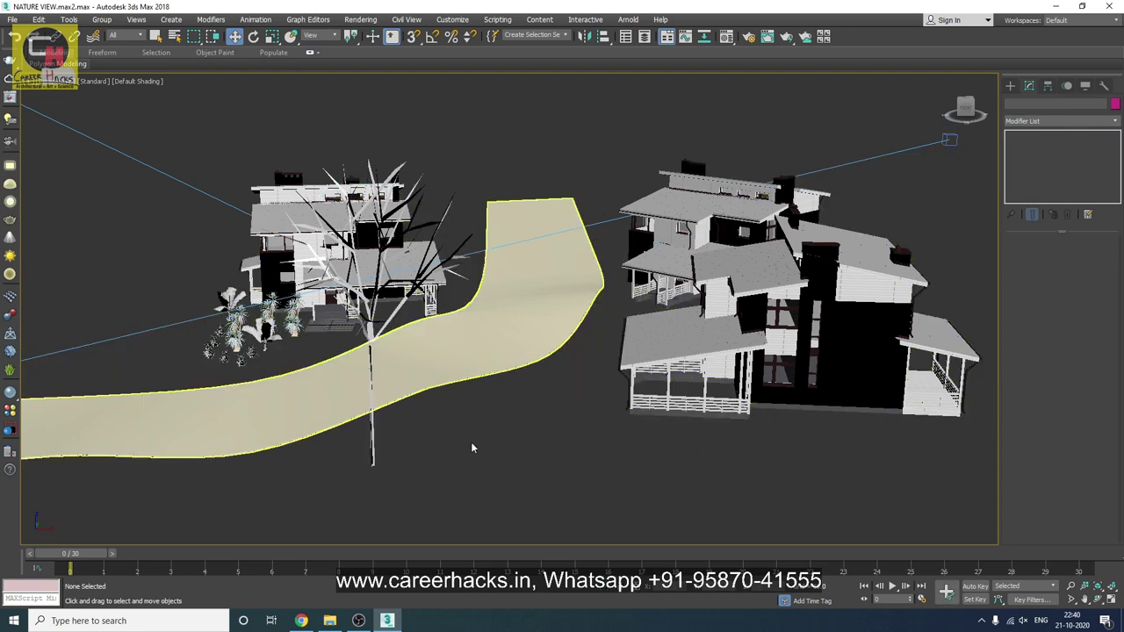
click(519, 304)
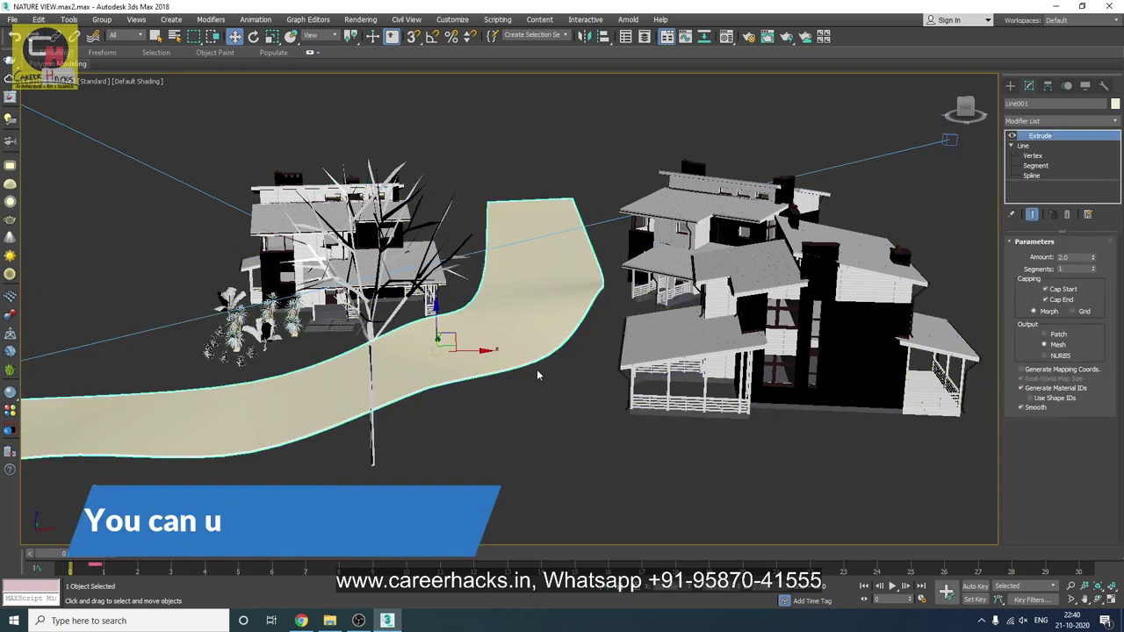
key(1)
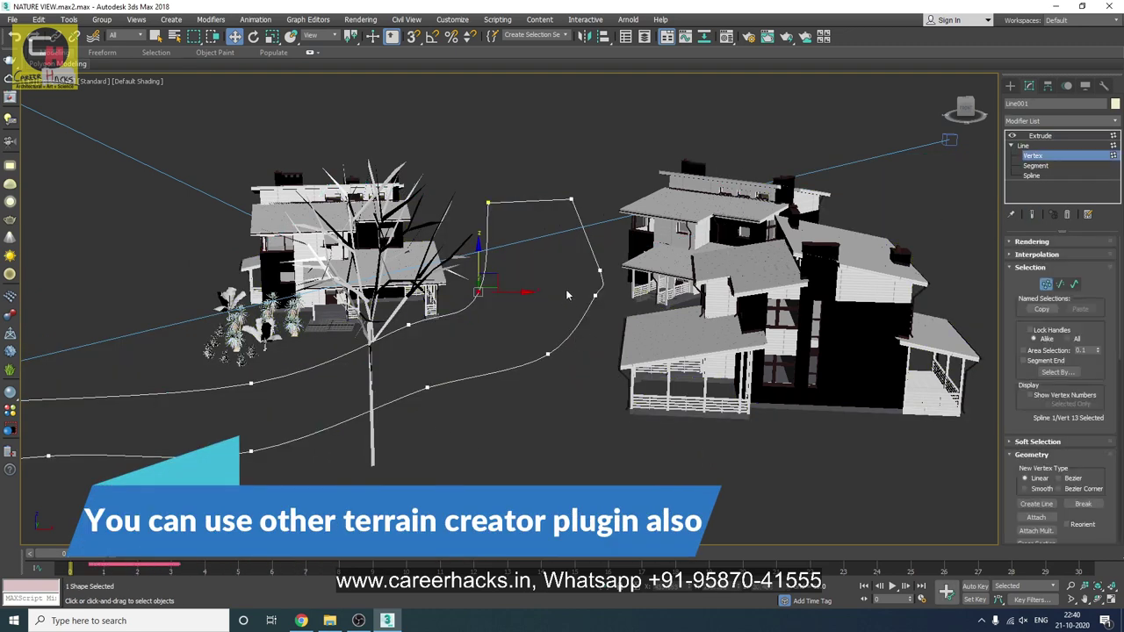
click(595, 283)
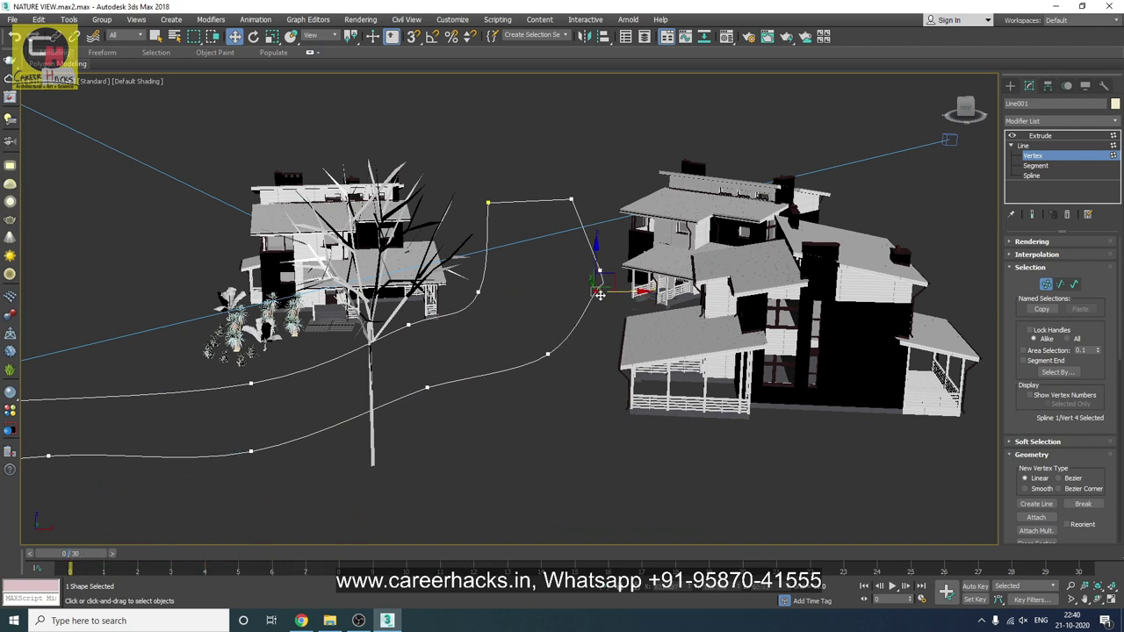
drag(591, 292, 619, 303)
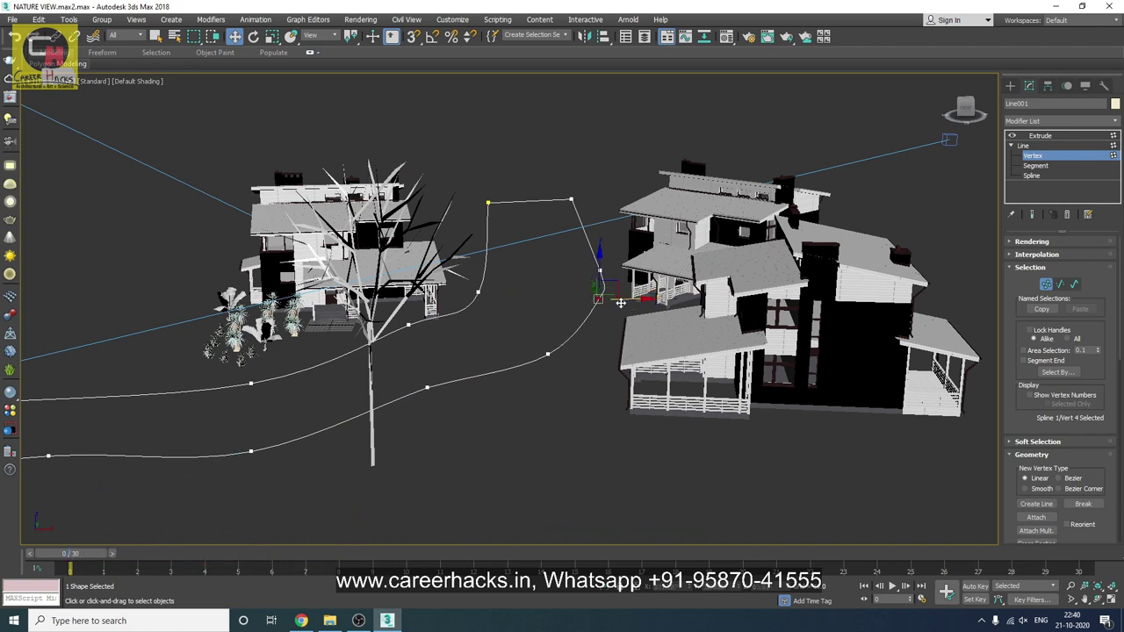
click(1023, 144)
text(path way)
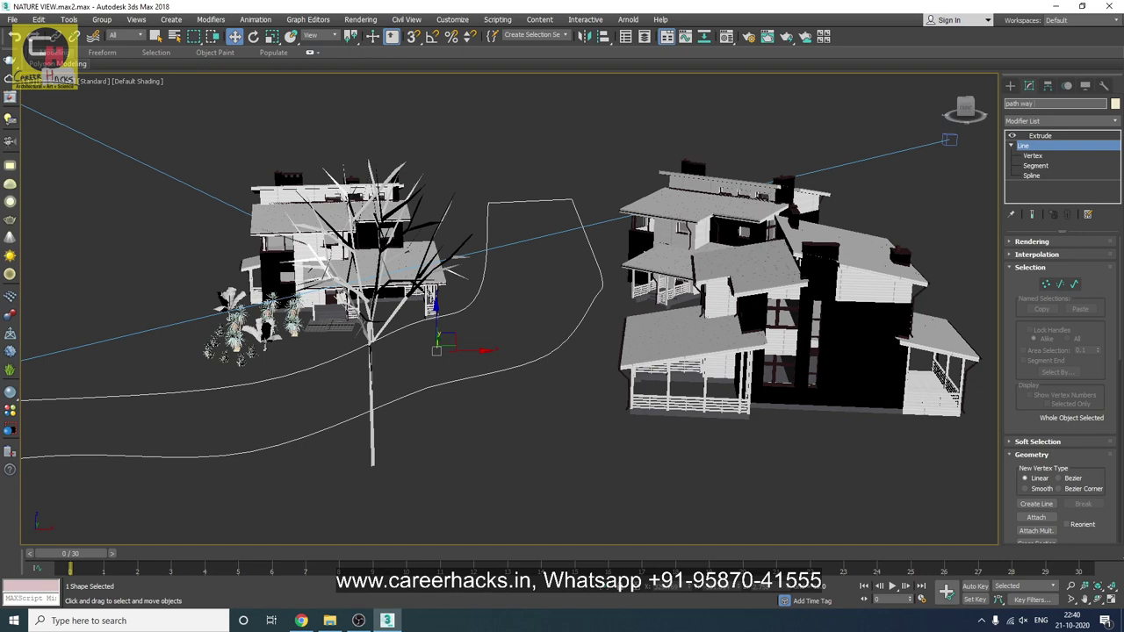
- Clone the path way spline as a Copy and begin renaming it GreenGarden
mouse_move(946, 236)
alt+middle_down()
mouse_move(576, 414)
mouse_move(623, 386)
alt+middle_up()
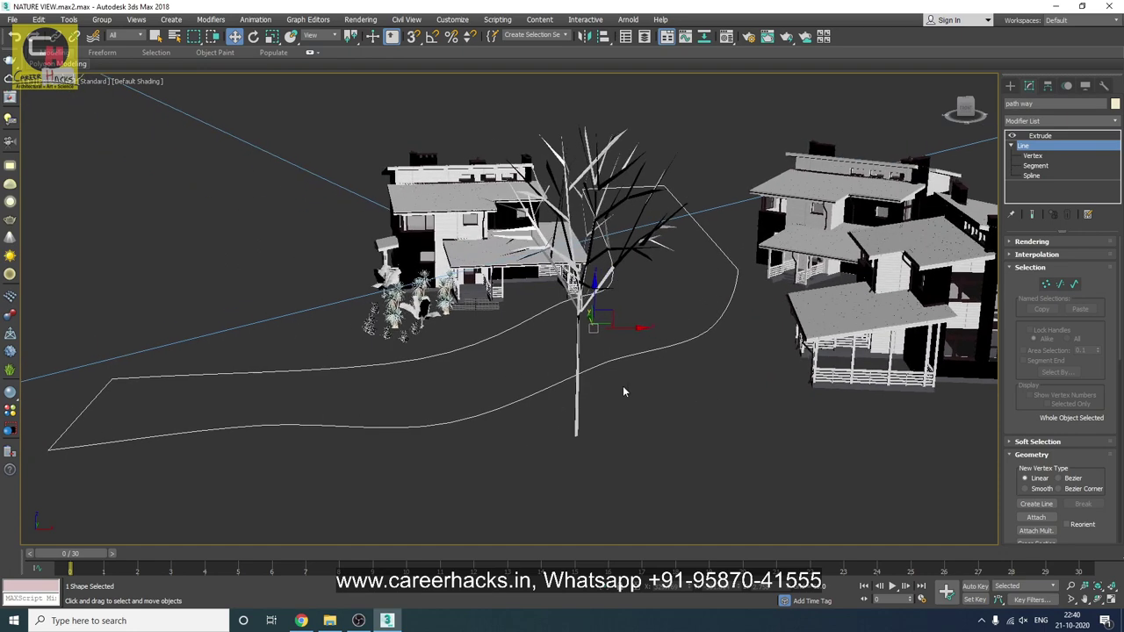
right_click(622, 385)
click(676, 463)
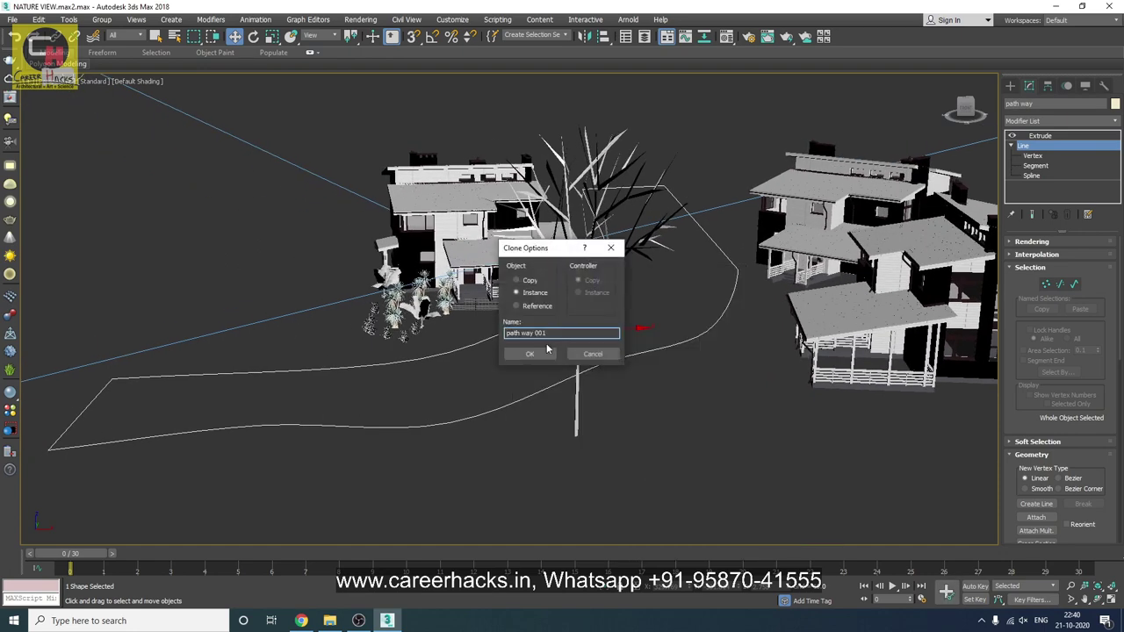
triple_click(569, 335)
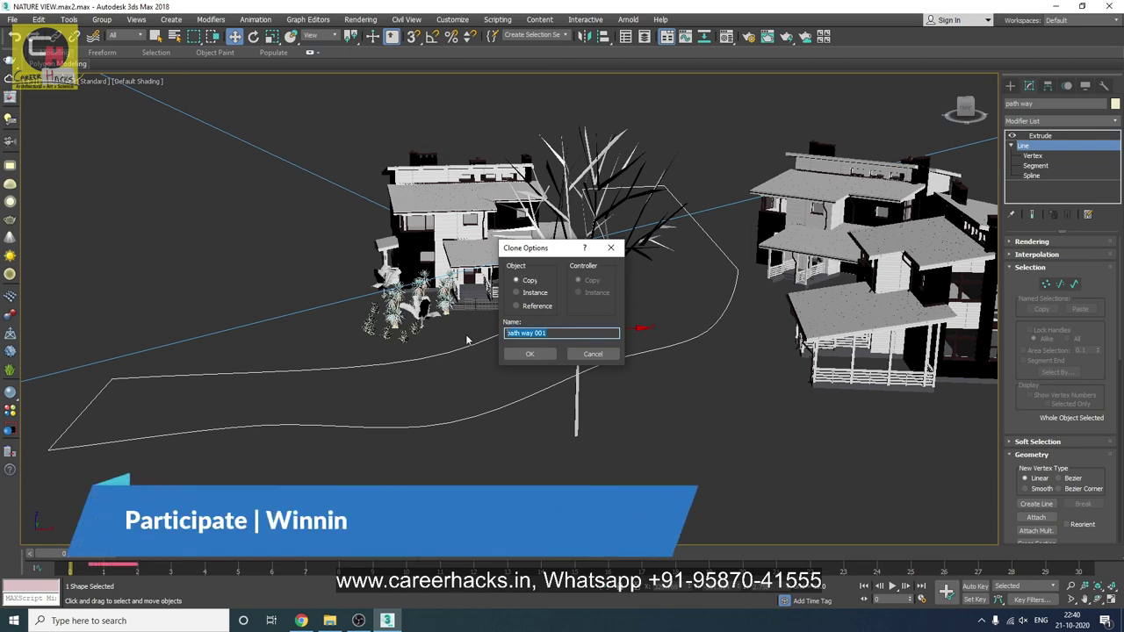
text(GreenGarden)
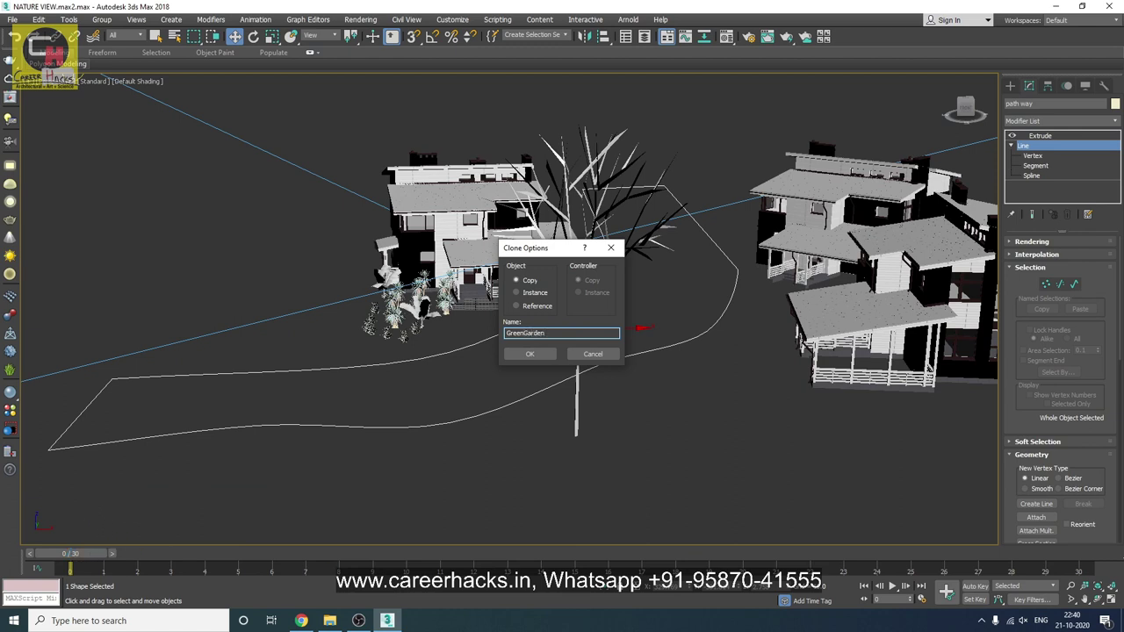
- Create the GreenGarden copy and isolate it with Alt+Q
click(530, 354)
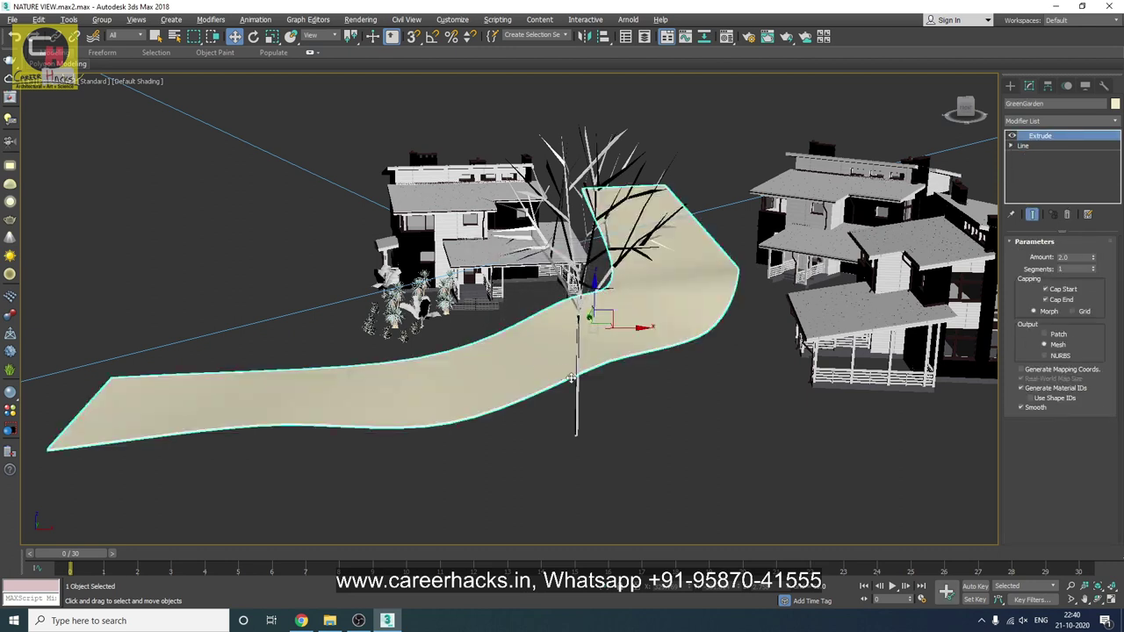
key(alt+q)
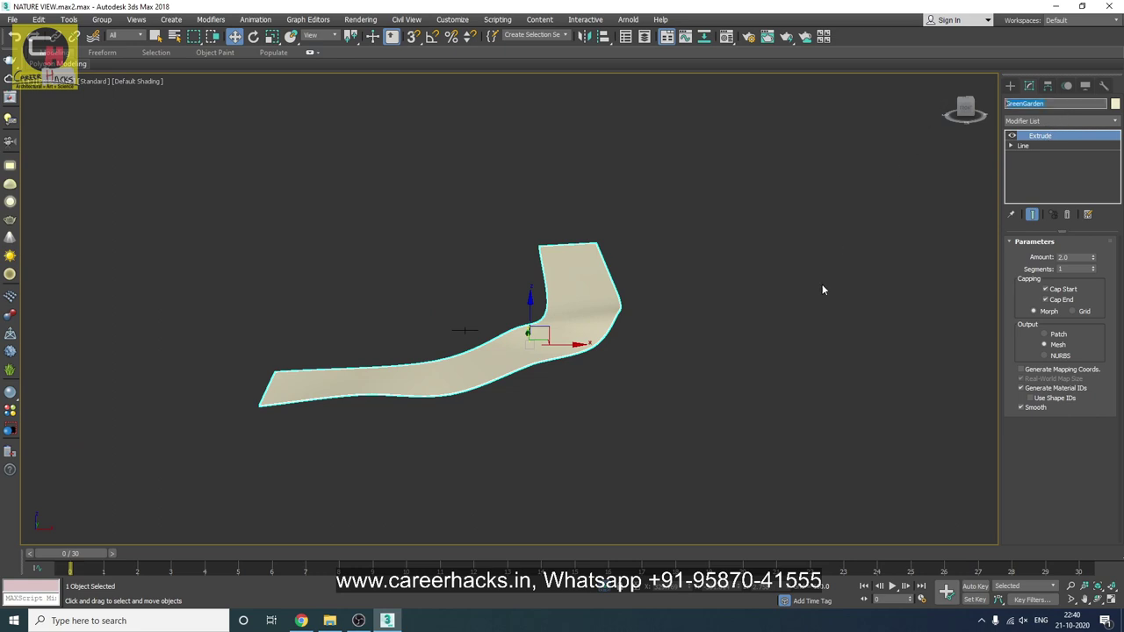
click(715, 294)
mouse_move(714, 294)
alt+middle_down()
mouse_move(735, 371)
mouse_move(697, 321)
mouse_move(740, 324)
mouse_move(727, 313)
mouse_move(717, 354)
alt+middle_up()
- In Top view, draw a large rectangle enclosing the whole path, about 5678 by 8980
ctrl+right_click(716, 350)
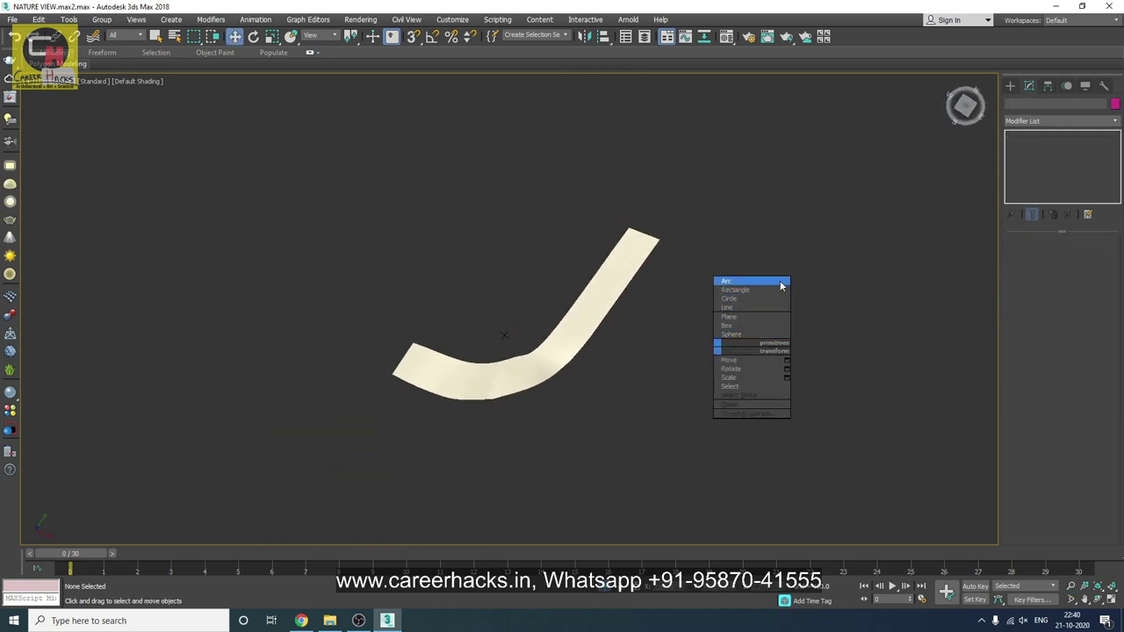
click(779, 290)
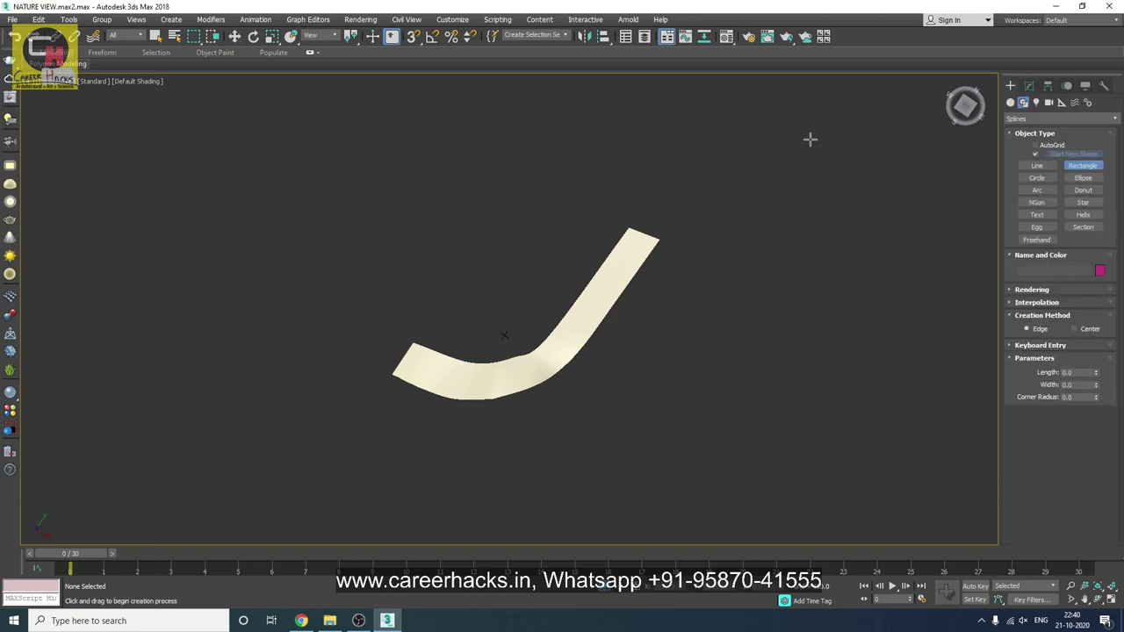
key(t)
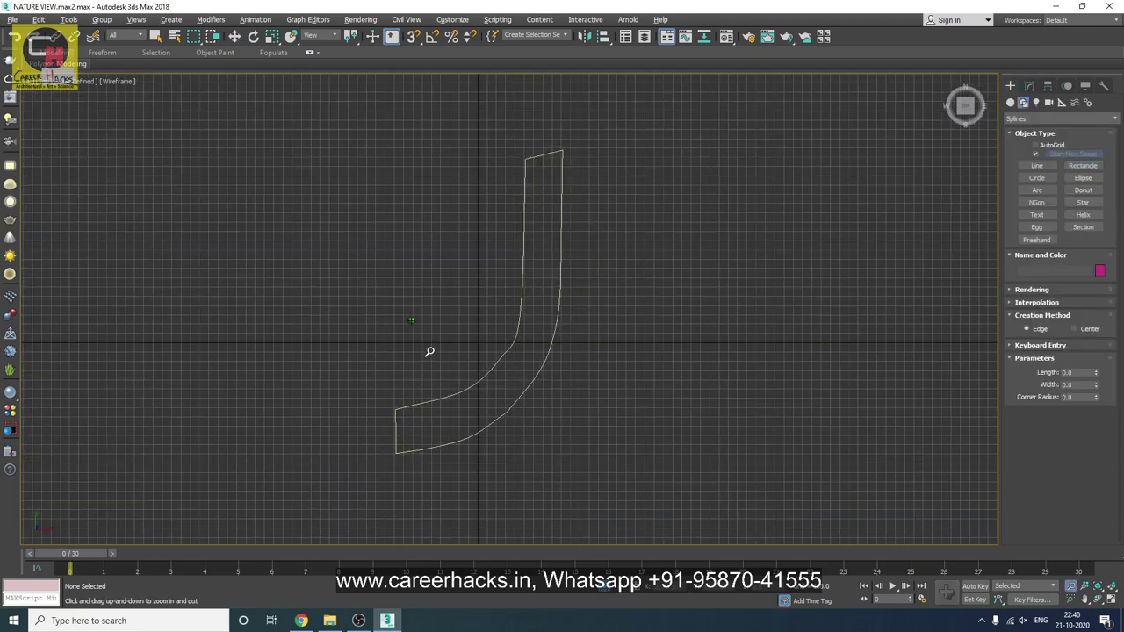
scroll(431, 348, down, 2)
drag(246, 120, 689, 500)
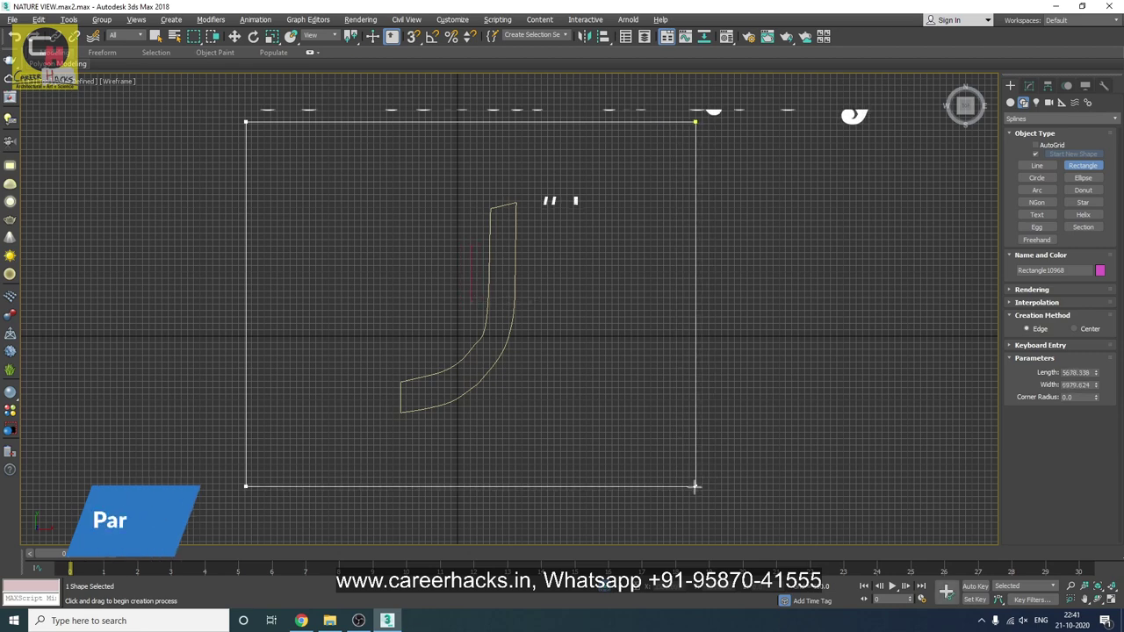
right_click(688, 500)
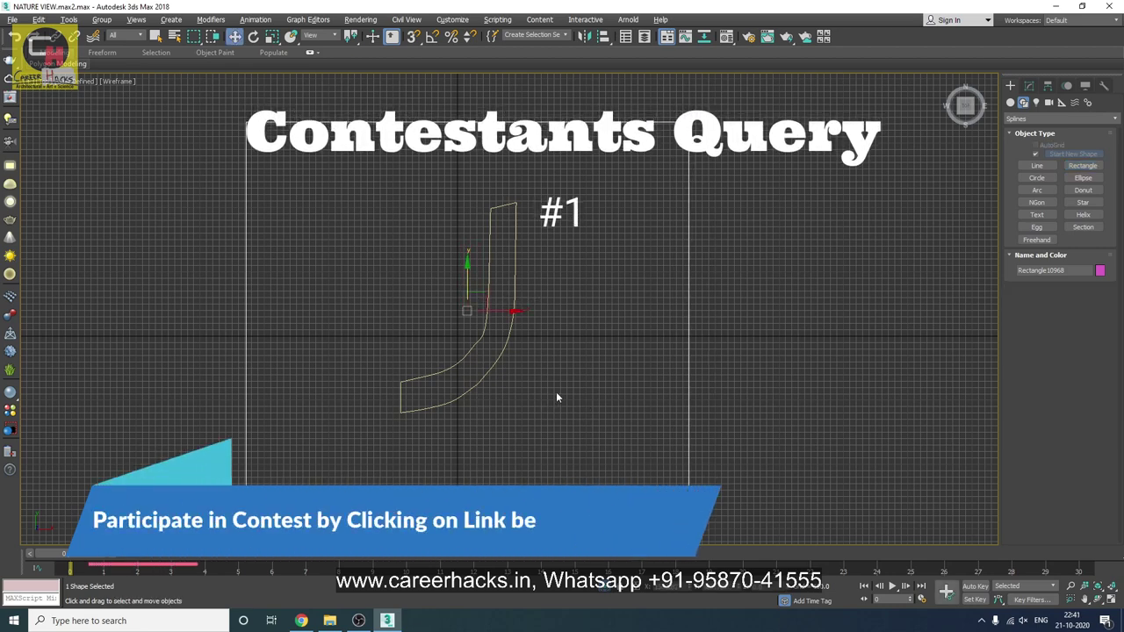
click(604, 345)
click(689, 377)
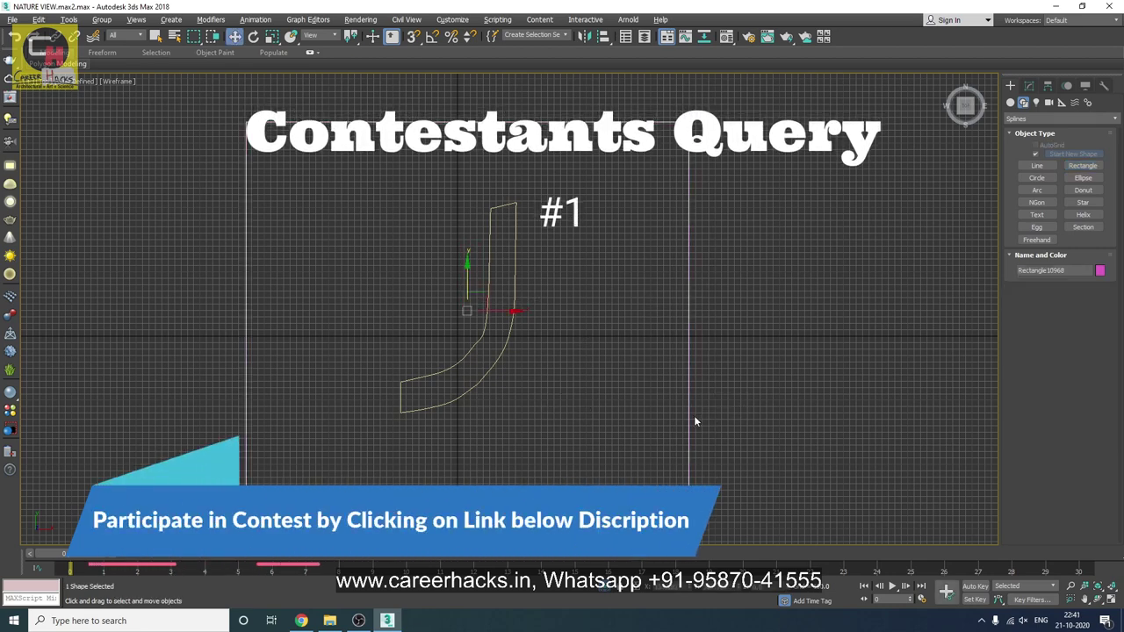
mouse_move(652, 439)
alt+middle_down()
mouse_move(565, 335)
mouse_move(565, 365)
alt+middle_up()
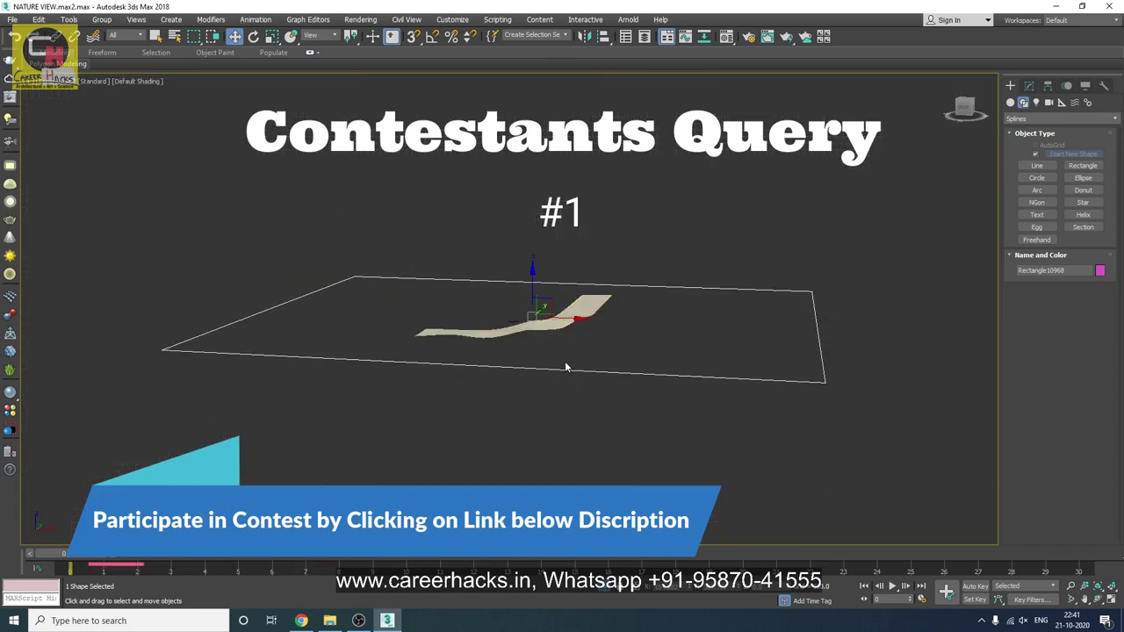
drag(672, 258, 711, 337)
- Attach the rectangle to GreenGarden's line, forming a ground slab with the path cut out
right_click(746, 335)
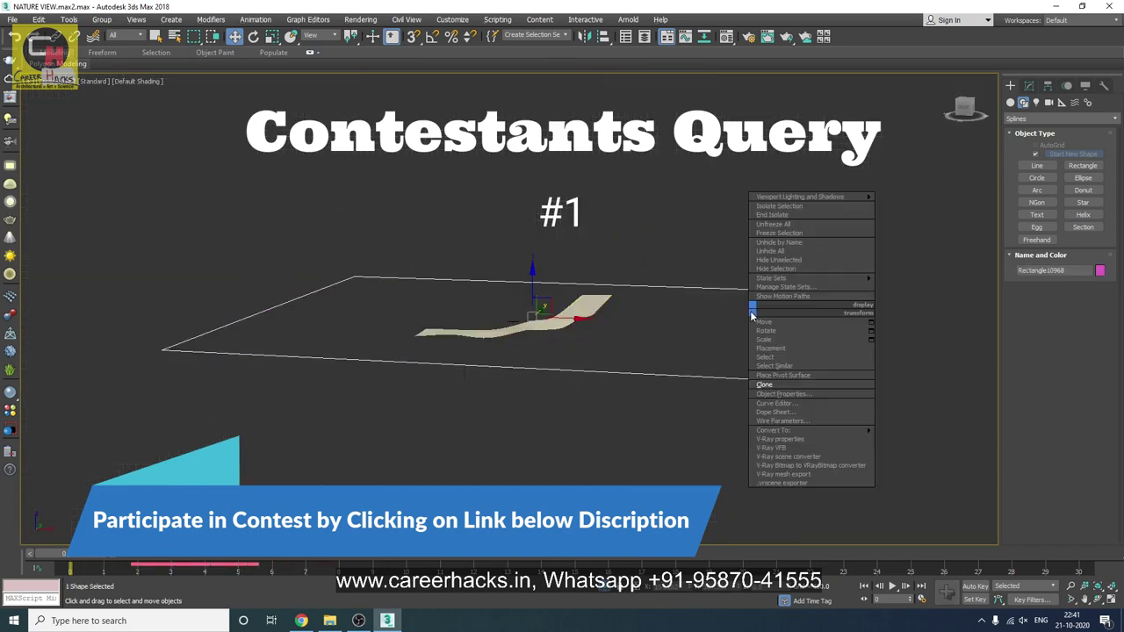
click(593, 303)
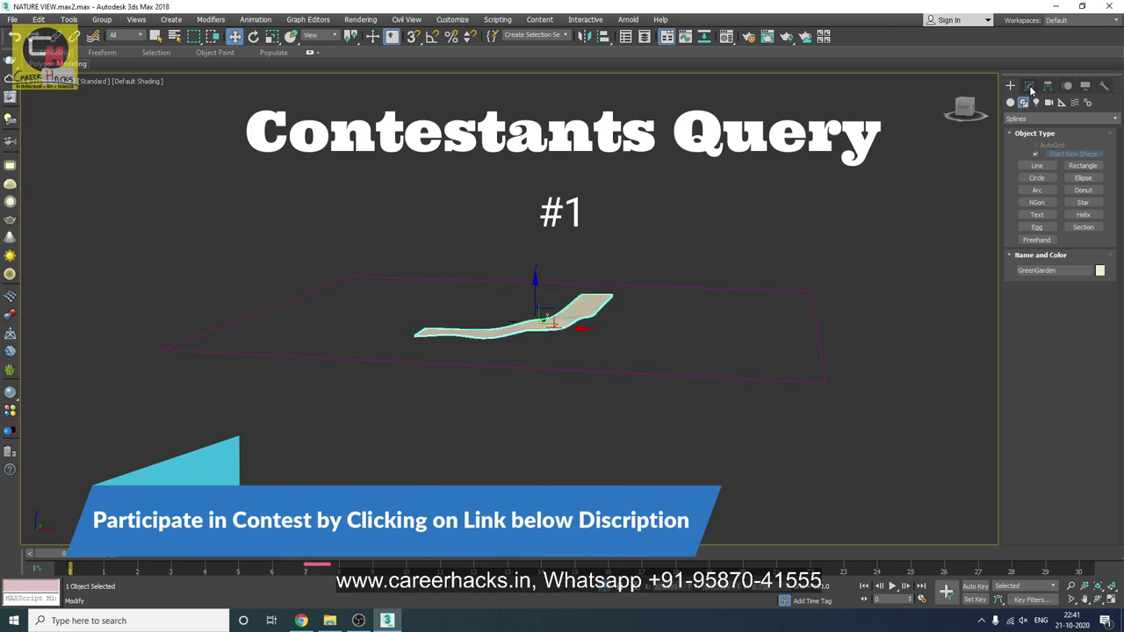
click(1028, 85)
click(1029, 146)
right_click(690, 314)
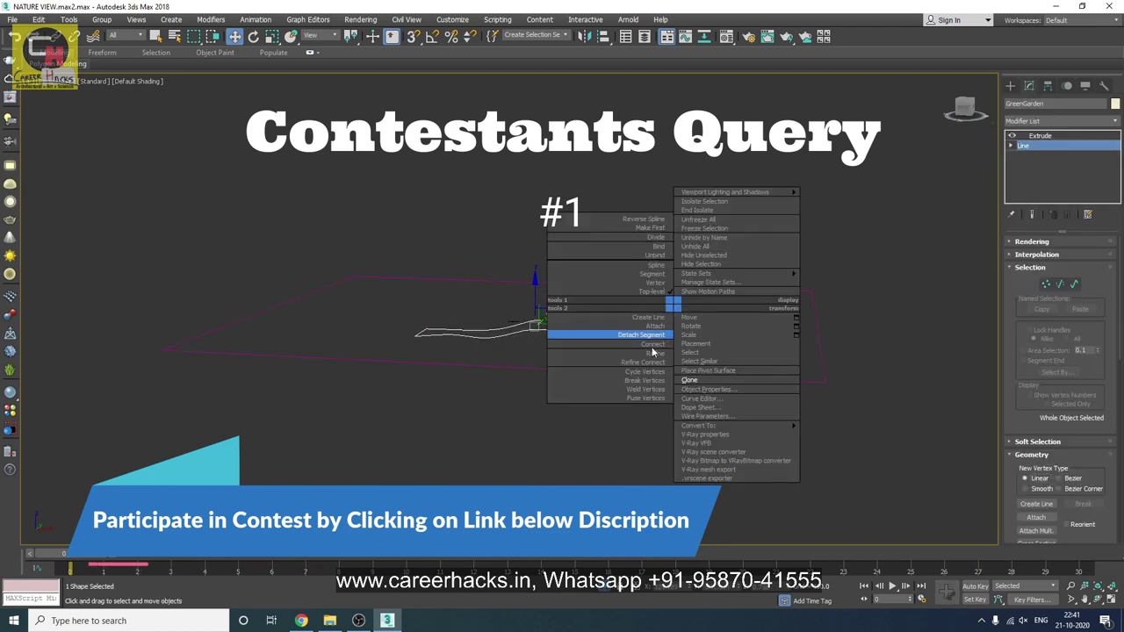
click(634, 341)
click(683, 289)
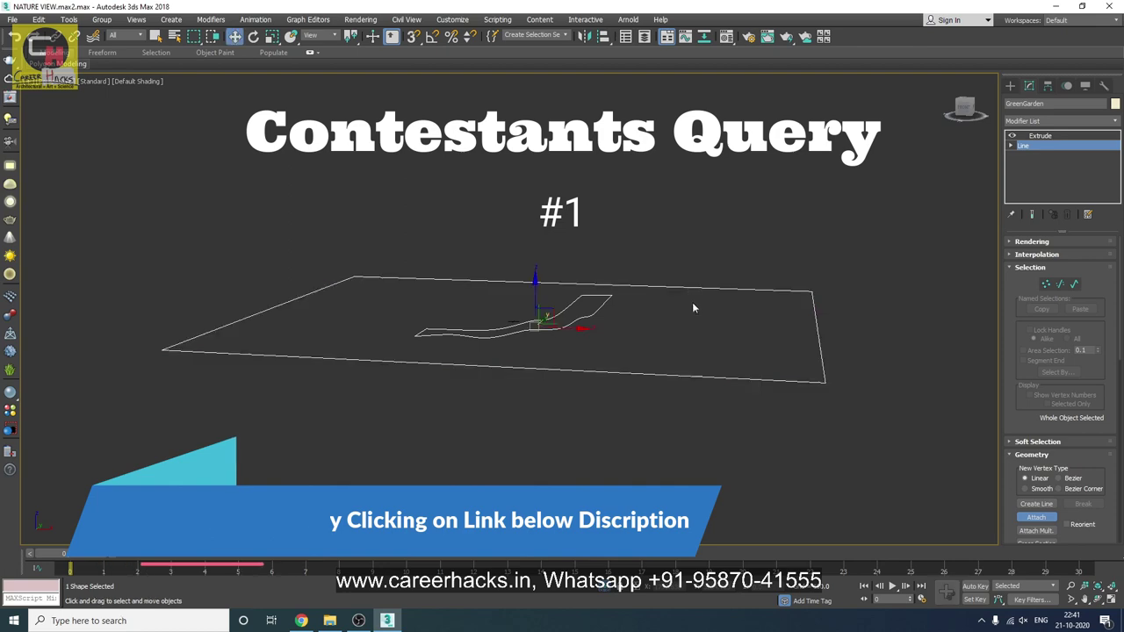
click(860, 238)
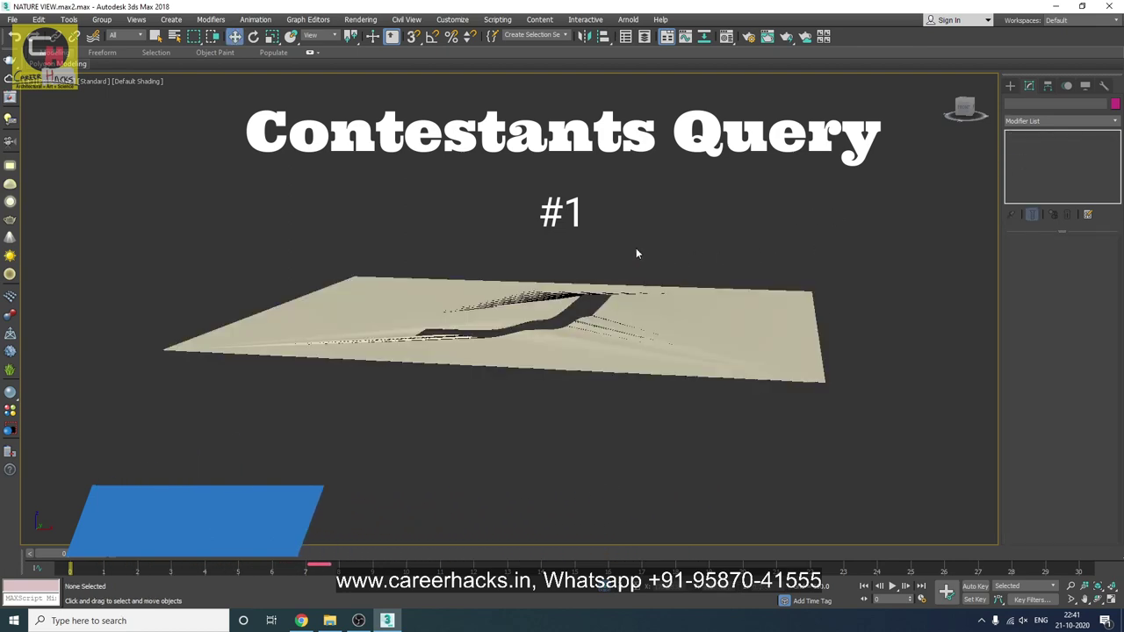
- Orbit, pan and zoom around the road cut in the slab, then select the GreenGarden terrain
scroll(577, 318, up, 4)
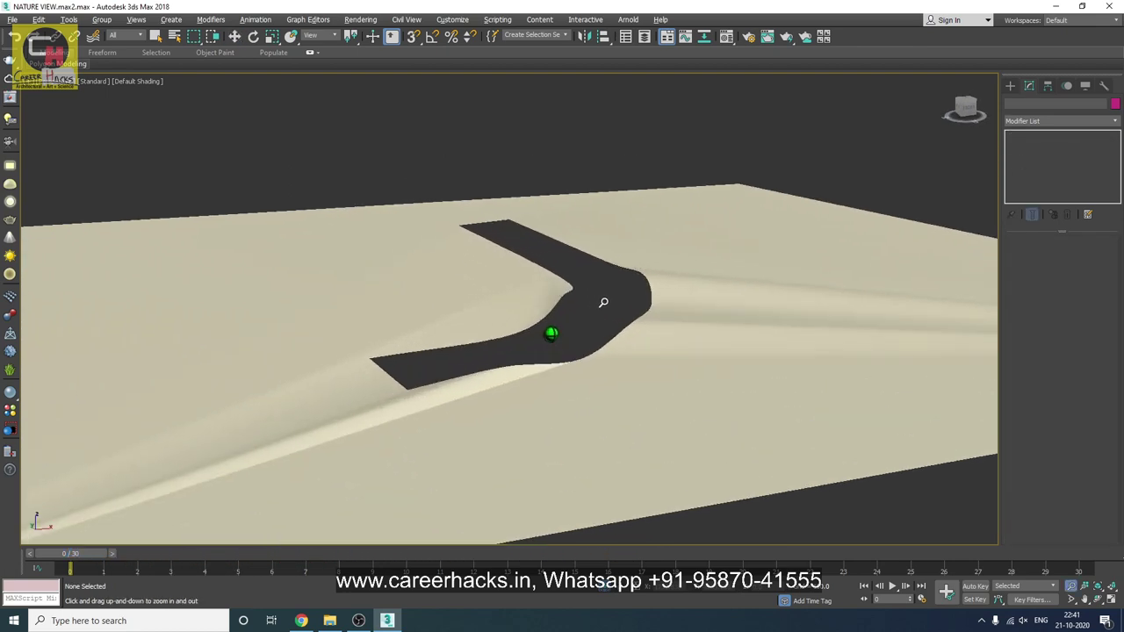
key(w)
middle_drag(593, 328, 522, 328)
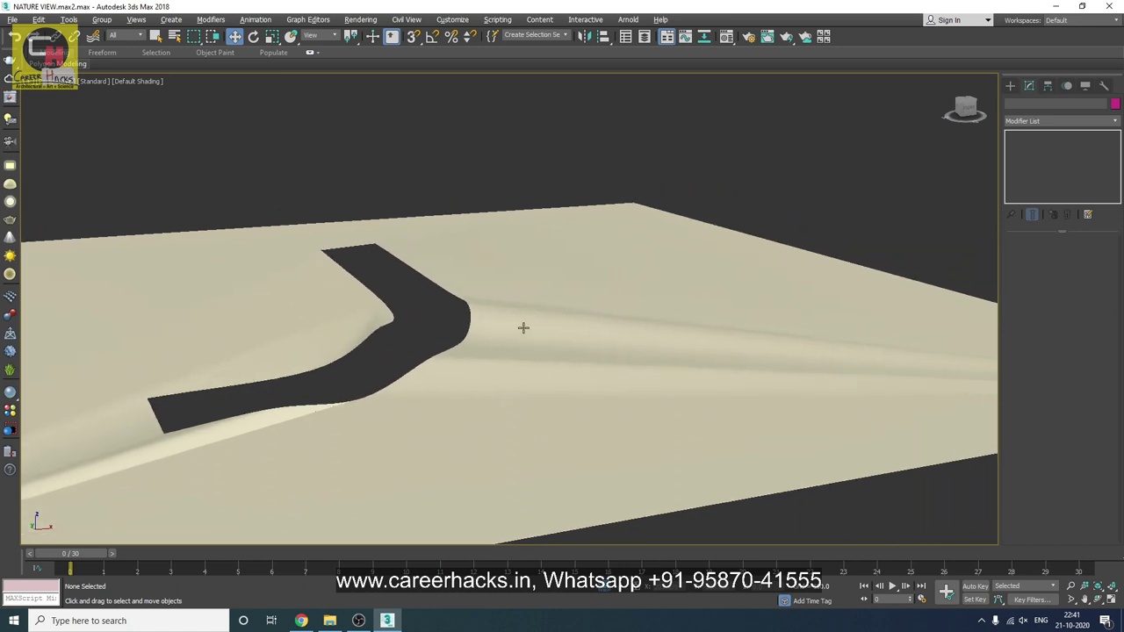
key(alt+z)
scroll(541, 318, down, 3)
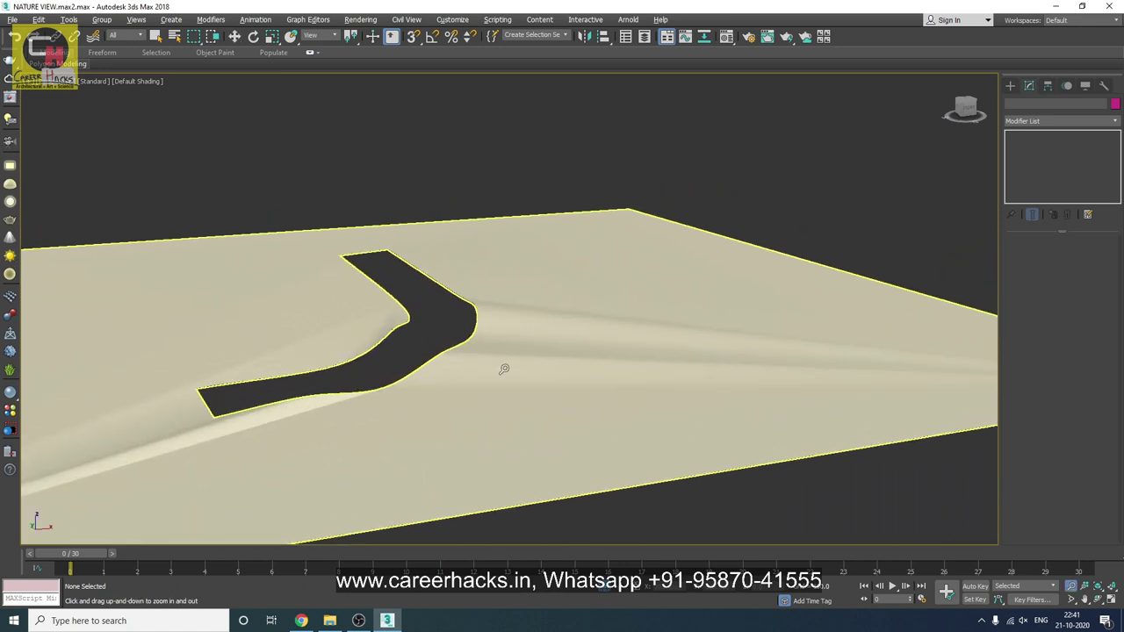
scroll(519, 371, up, 3)
mouse_move(519, 372)
alt+middle_down()
mouse_move(582, 359)
mouse_move(568, 321)
alt+middle_up()
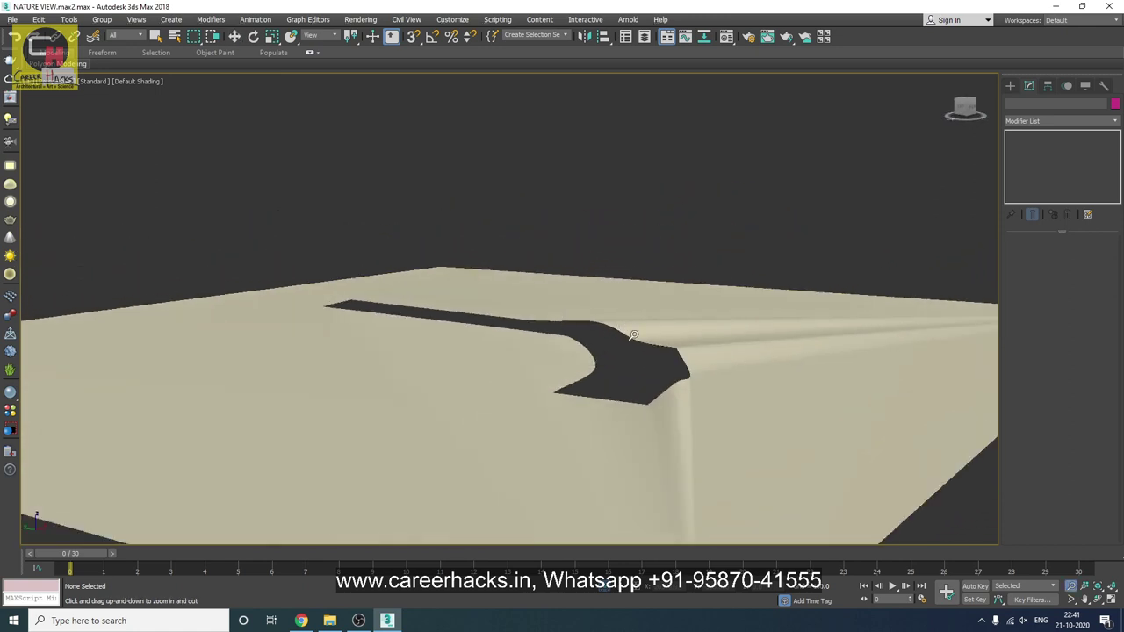
alt+middle_drag(774, 414, 713, 414)
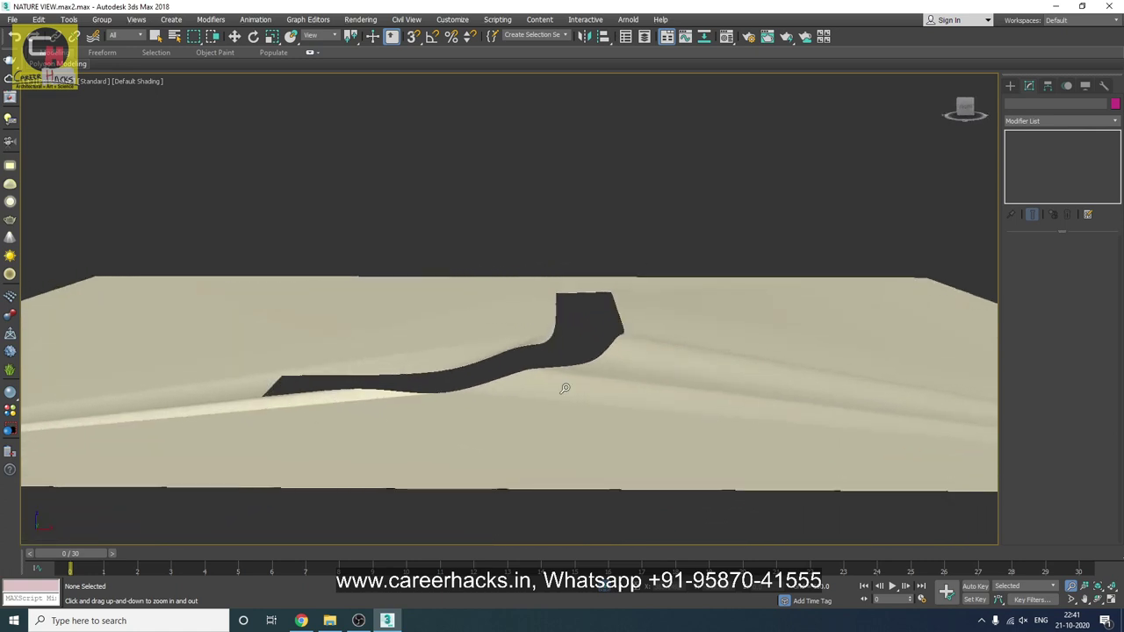
key(w)
alt+middle_drag(412, 220, 544, 299)
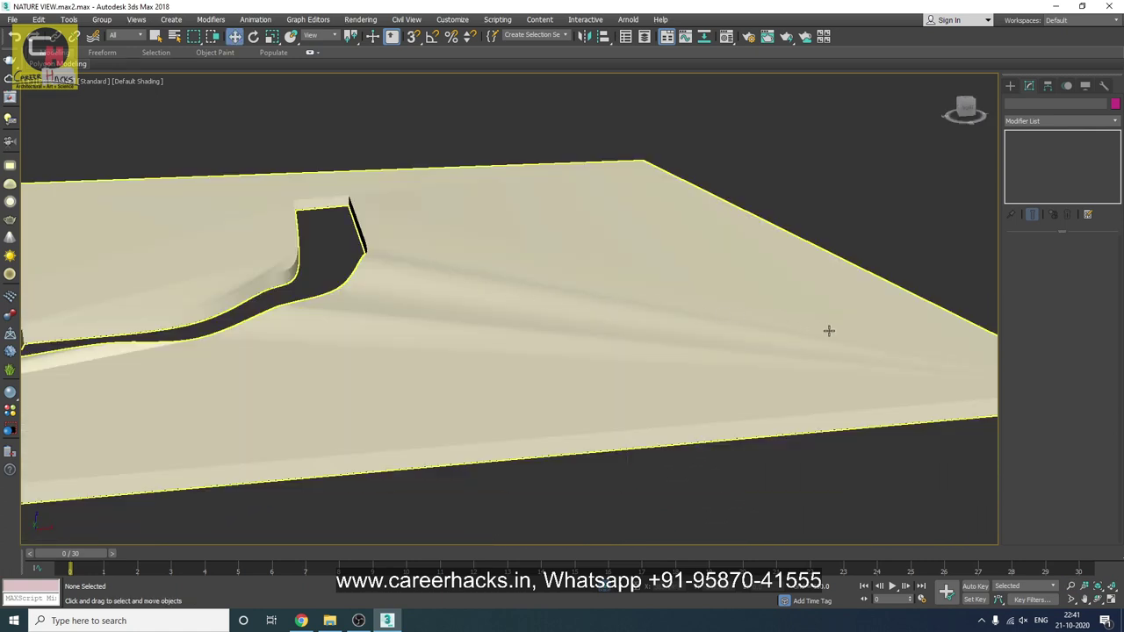
mouse_move(839, 372)
alt+middle_down()
mouse_move(532, 354)
mouse_move(572, 363)
alt+middle_up()
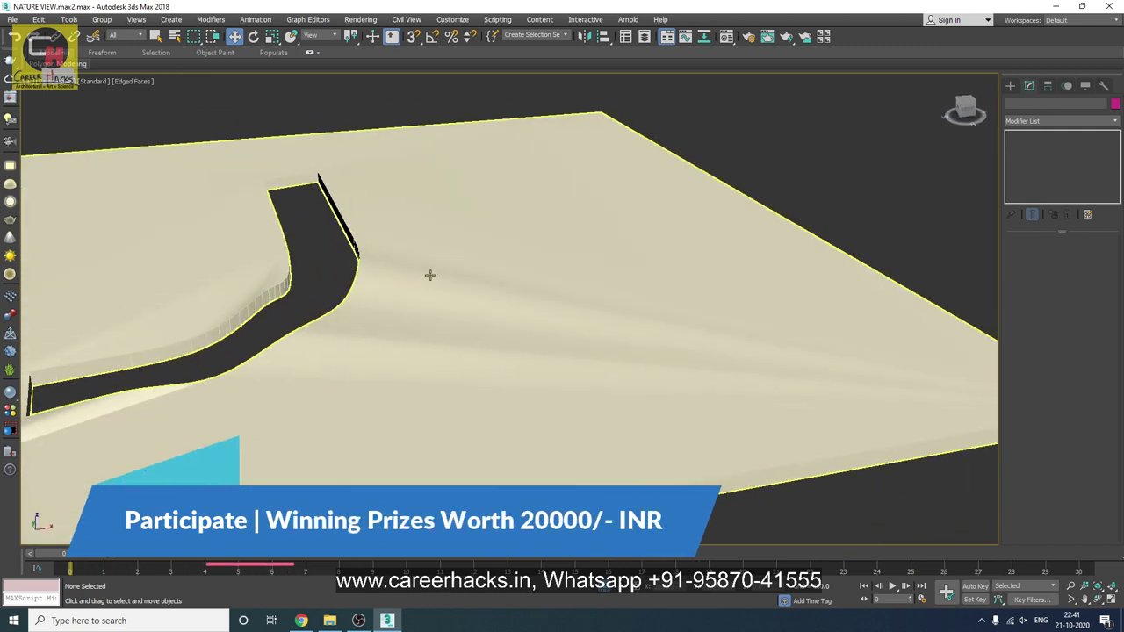
click(454, 293)
- Delete the terrain's Edit Poly modifier and switch its Line to Segment level
click(1040, 120)
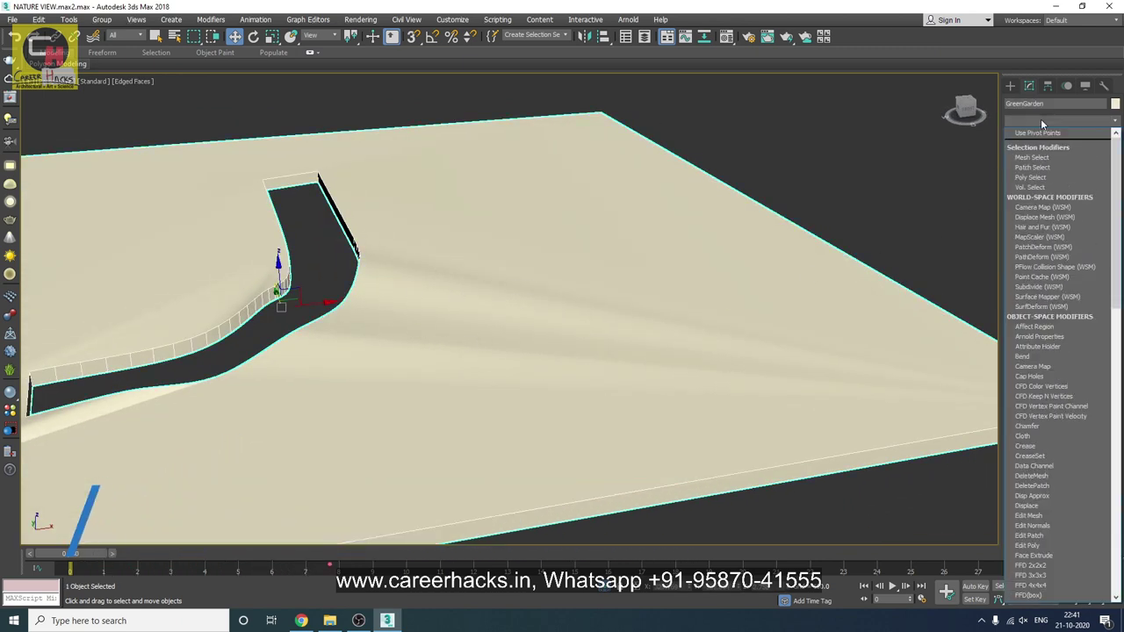
right_click(1034, 142)
click(1034, 155)
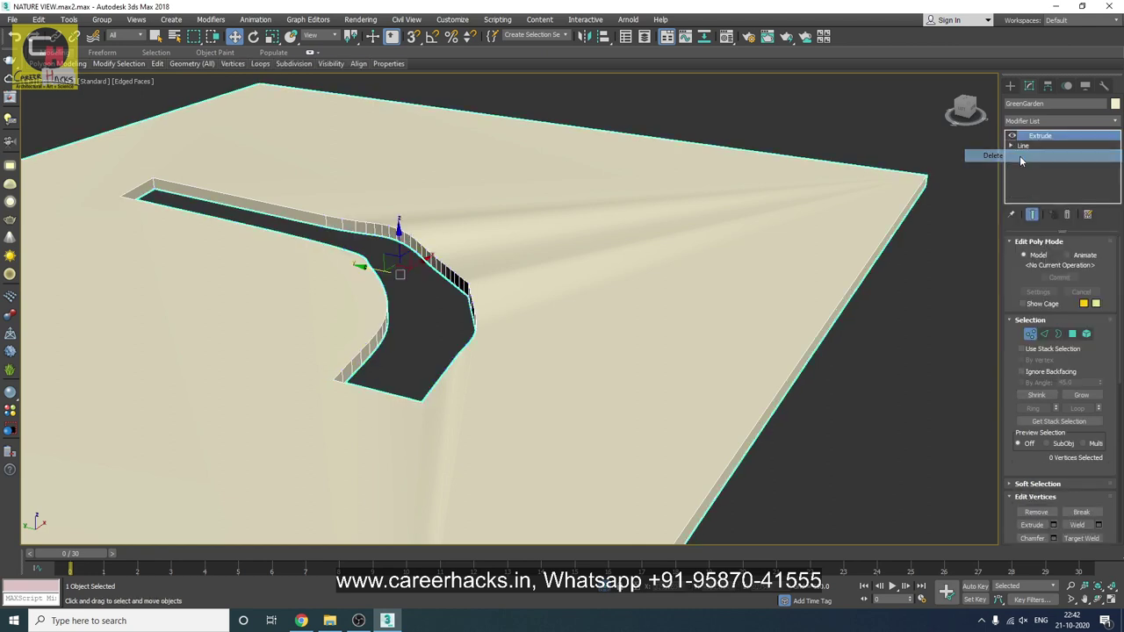
click(1012, 148)
click(1035, 165)
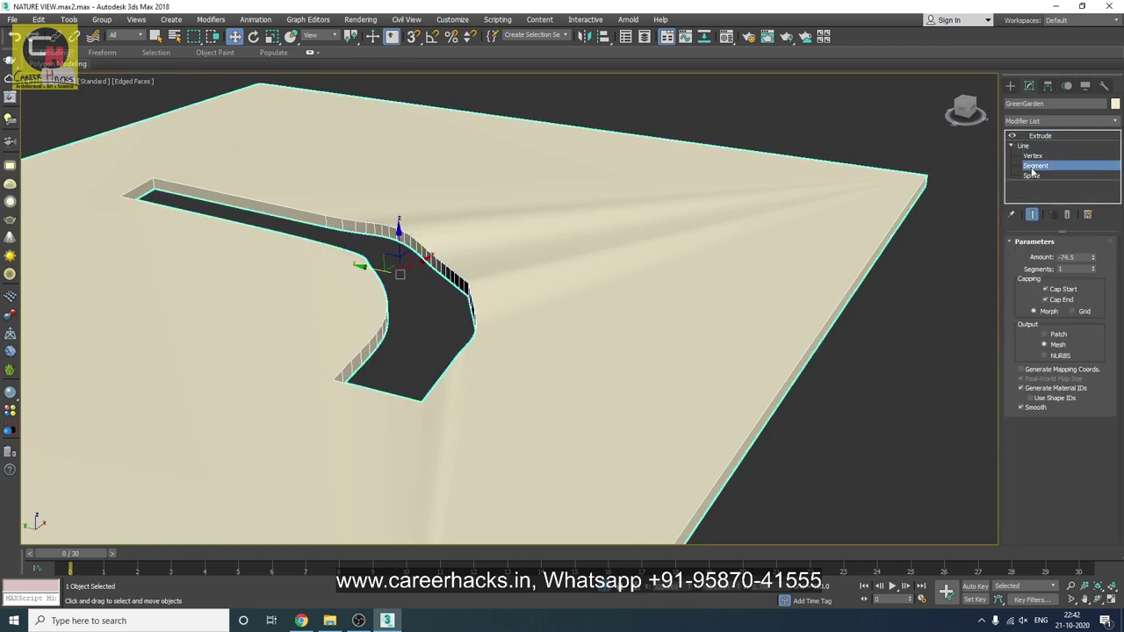
click(852, 165)
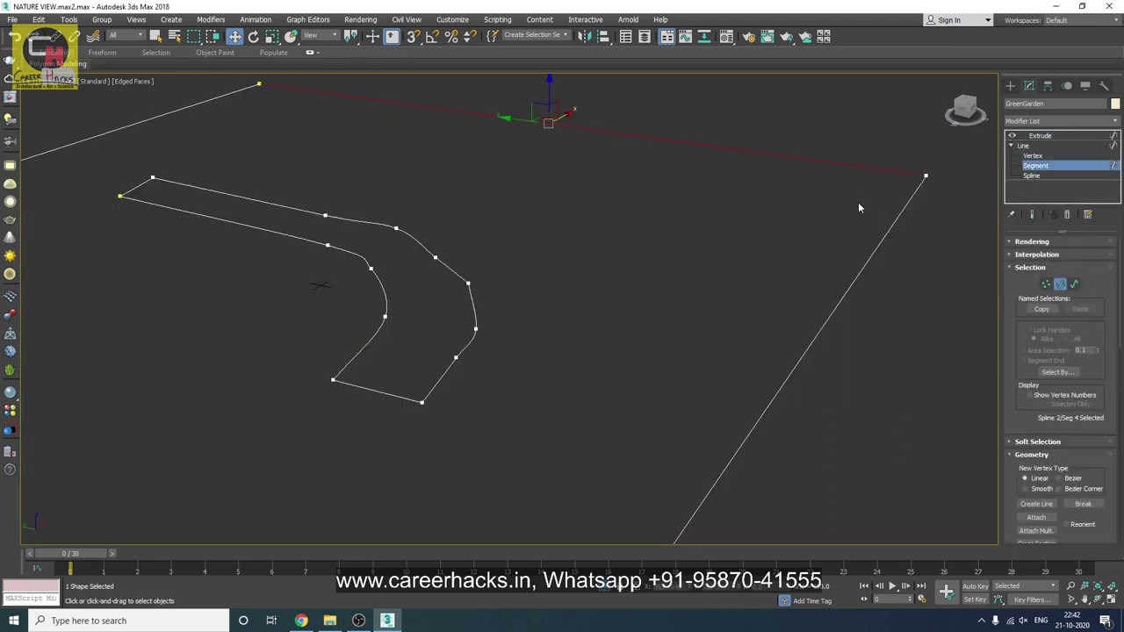
click(1031, 176)
click(821, 161)
scroll(1039, 489, down, 4)
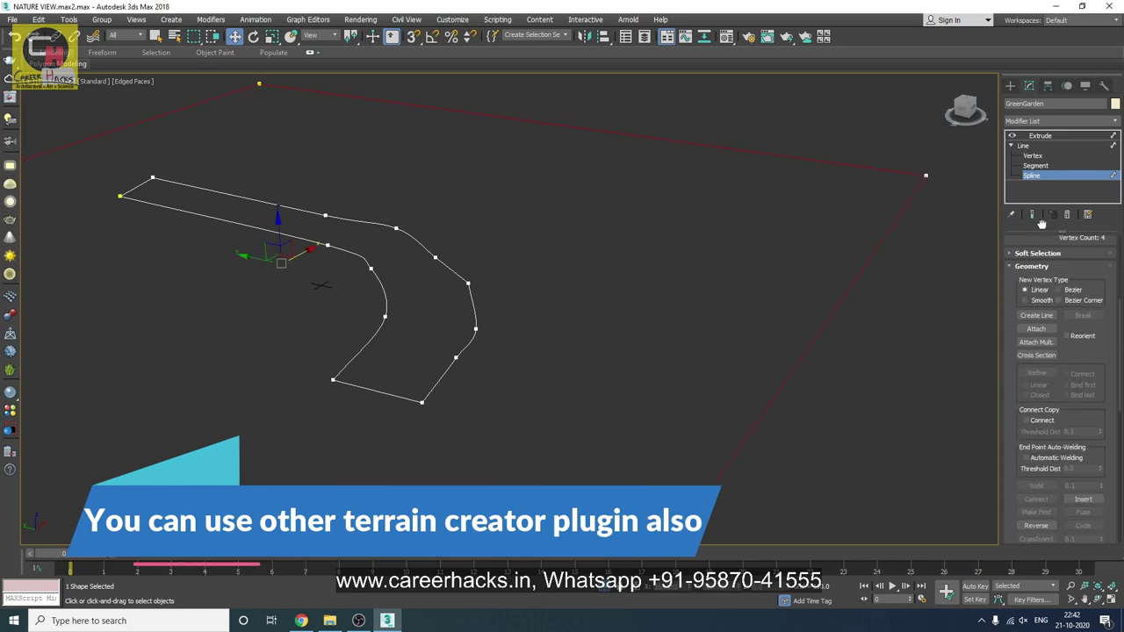
scroll(1023, 467, down, 5)
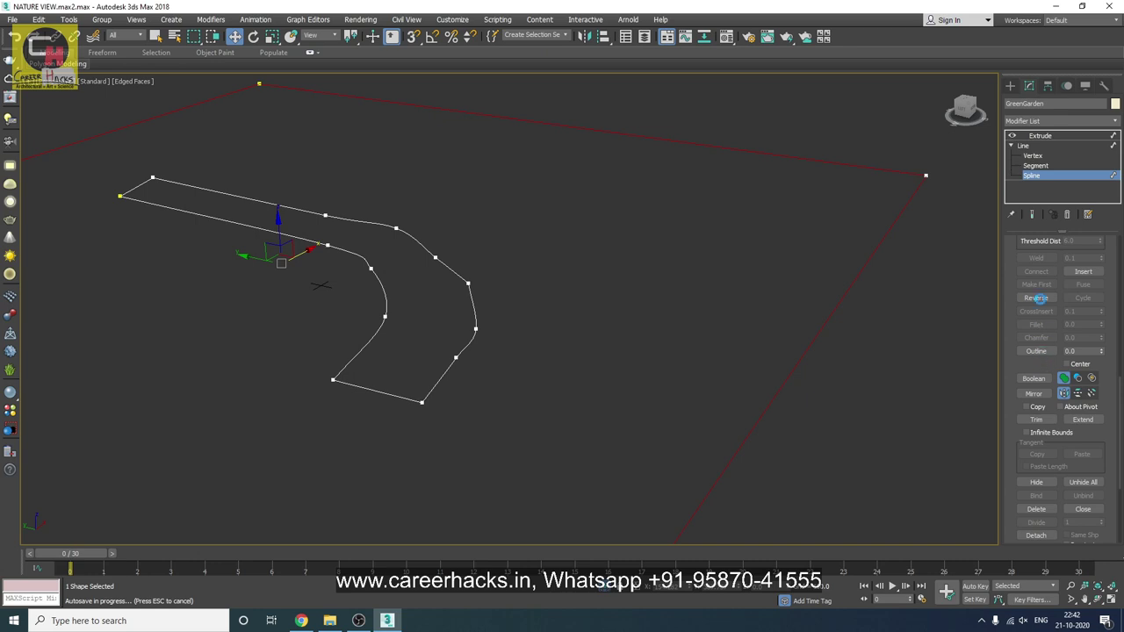
drag(1027, 499, 1058, 353)
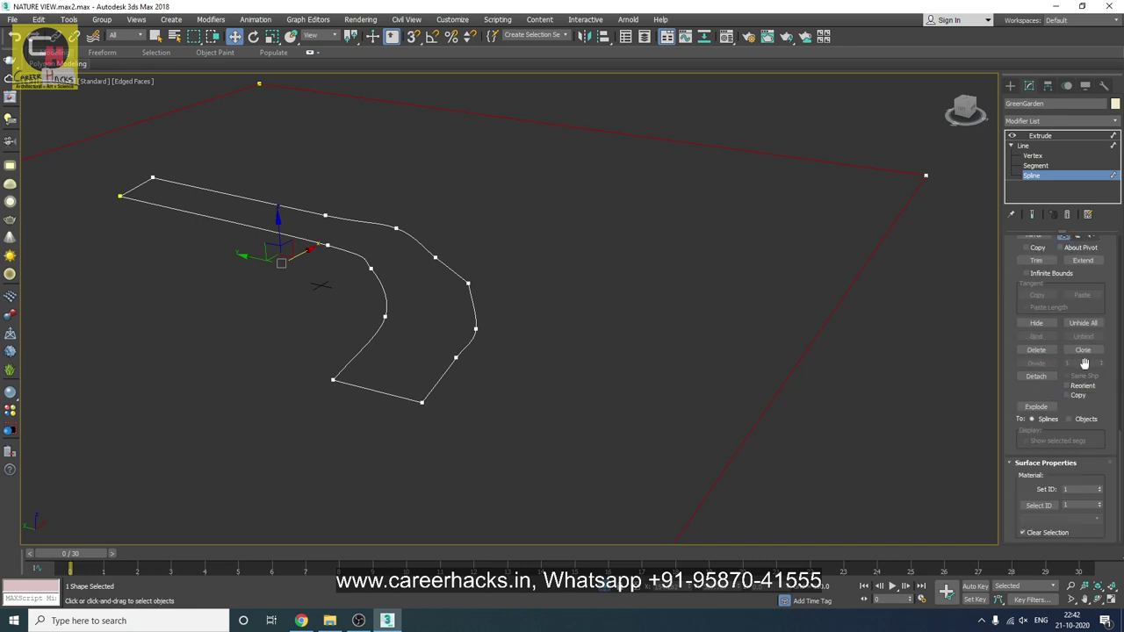
click(1043, 166)
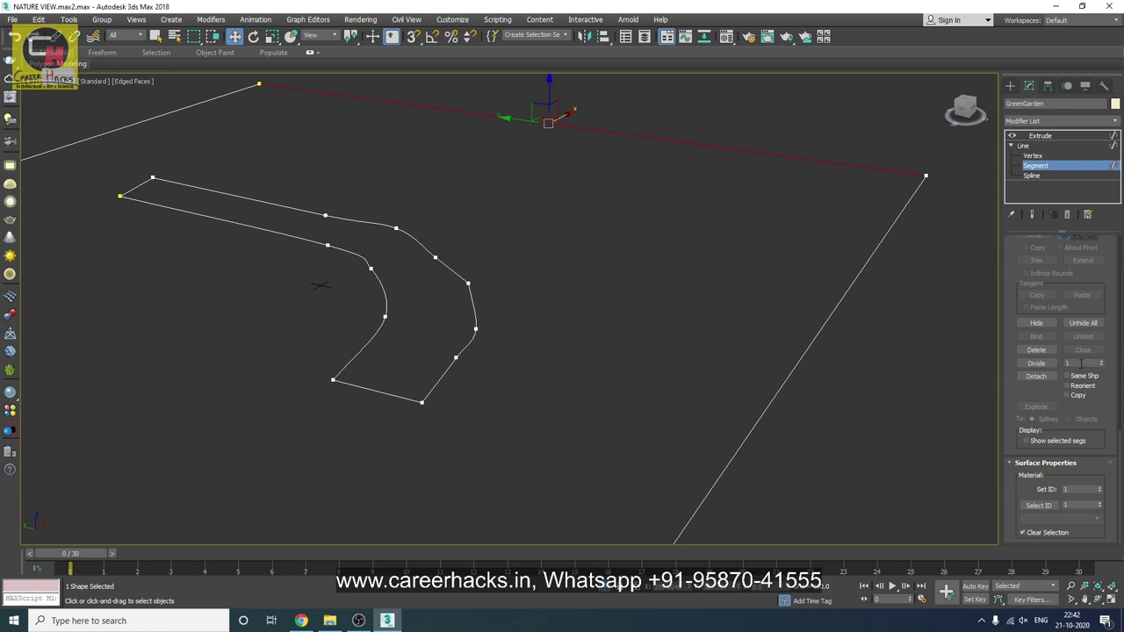
- Divide the top, right and upper-left outer edges into 6 segments each
text(6)
click(1036, 363)
drag(694, 294, 806, 396)
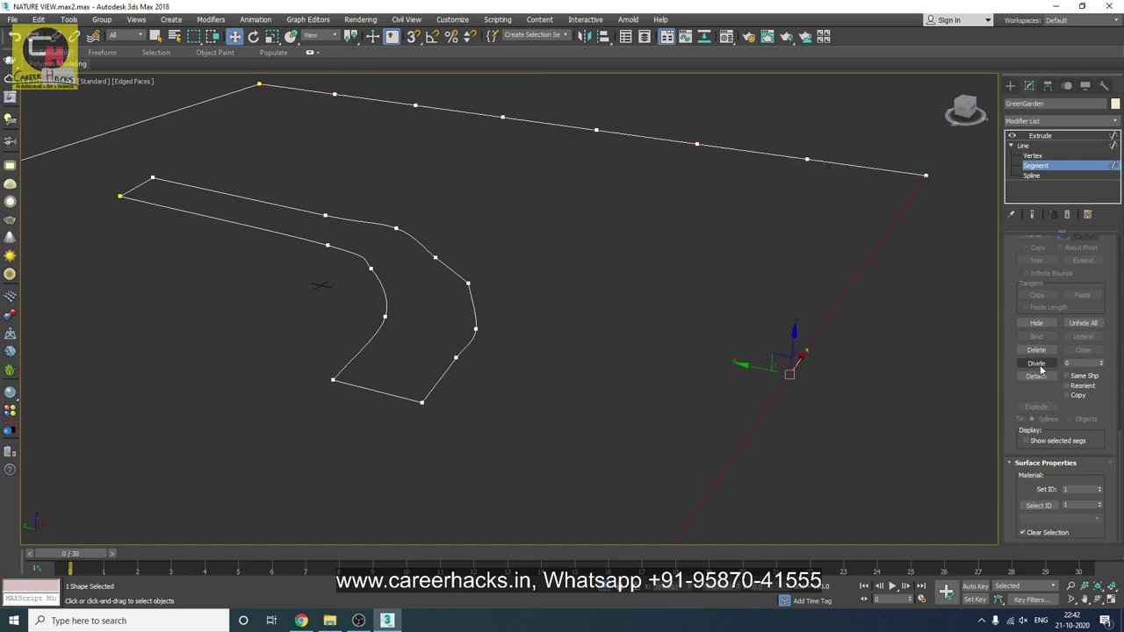
click(1036, 363)
click(140, 123)
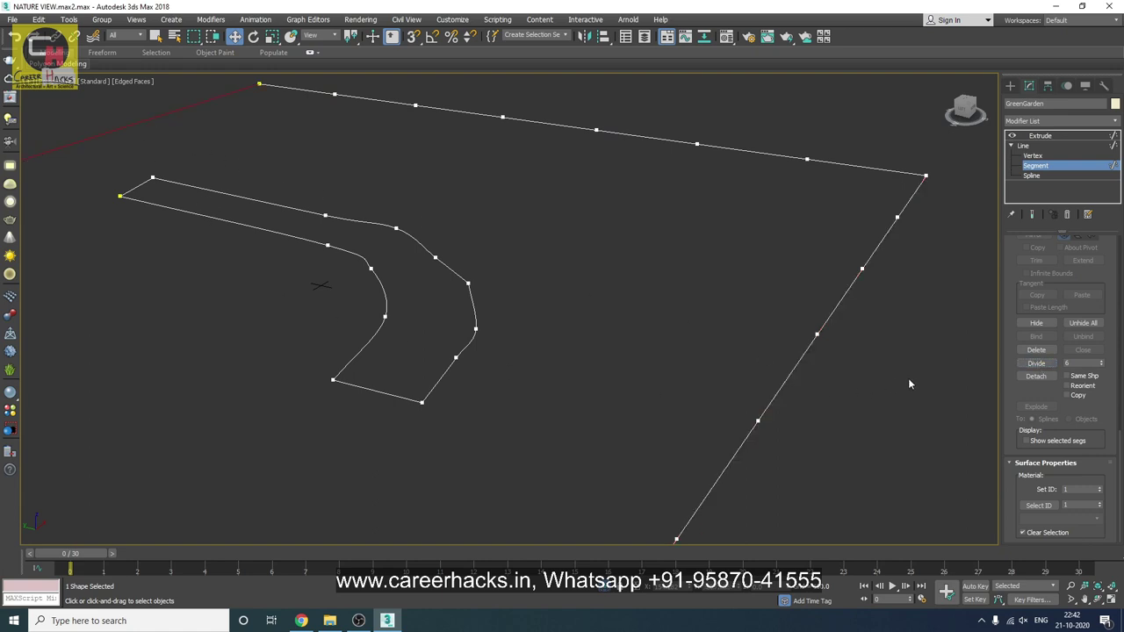
click(1036, 363)
- Divide the bottom edge into 6 segments too and return to the Extrude level
scroll(554, 369, down, 5)
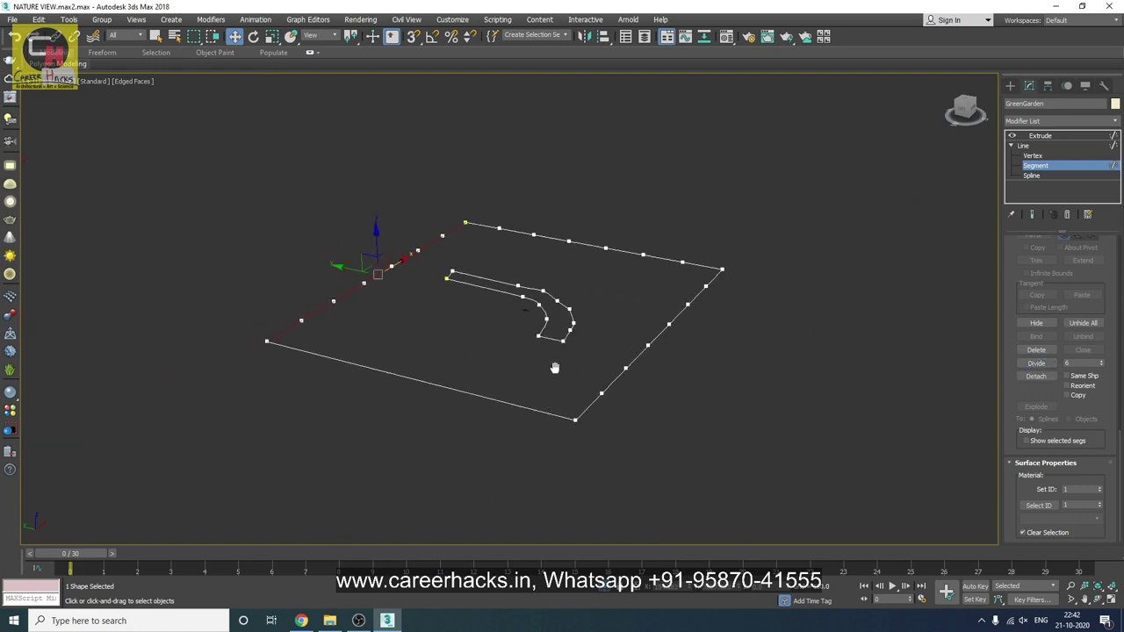
click(529, 352)
click(1036, 363)
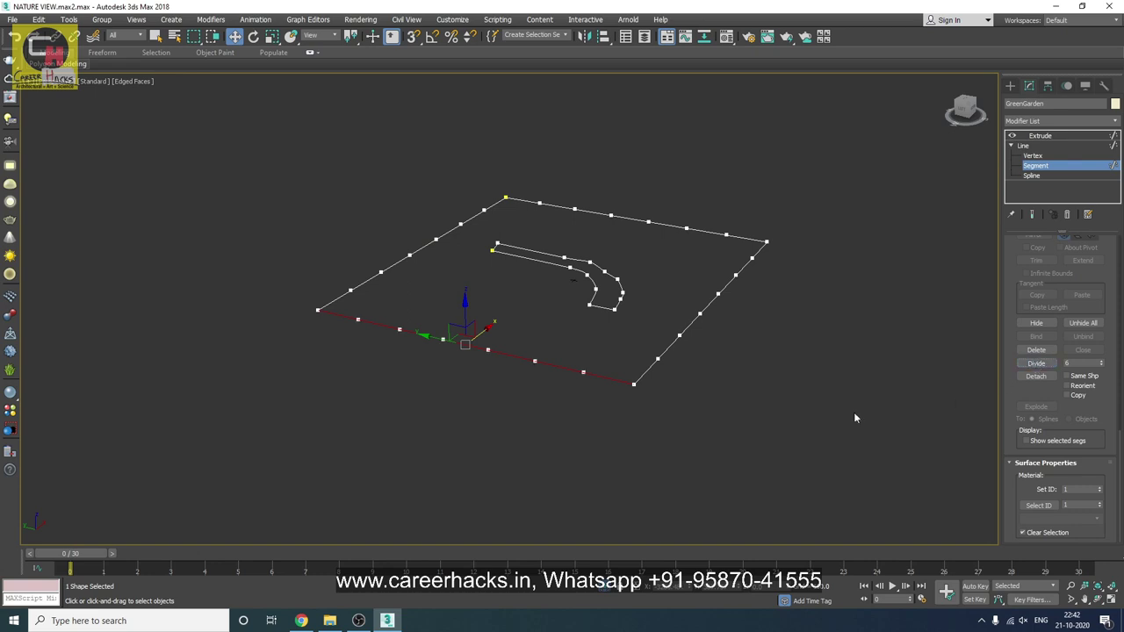
click(825, 368)
scroll(788, 314, up, 3)
scroll(788, 313, up, 2)
scroll(898, 409, down, 4)
scroll(928, 343, up, 2)
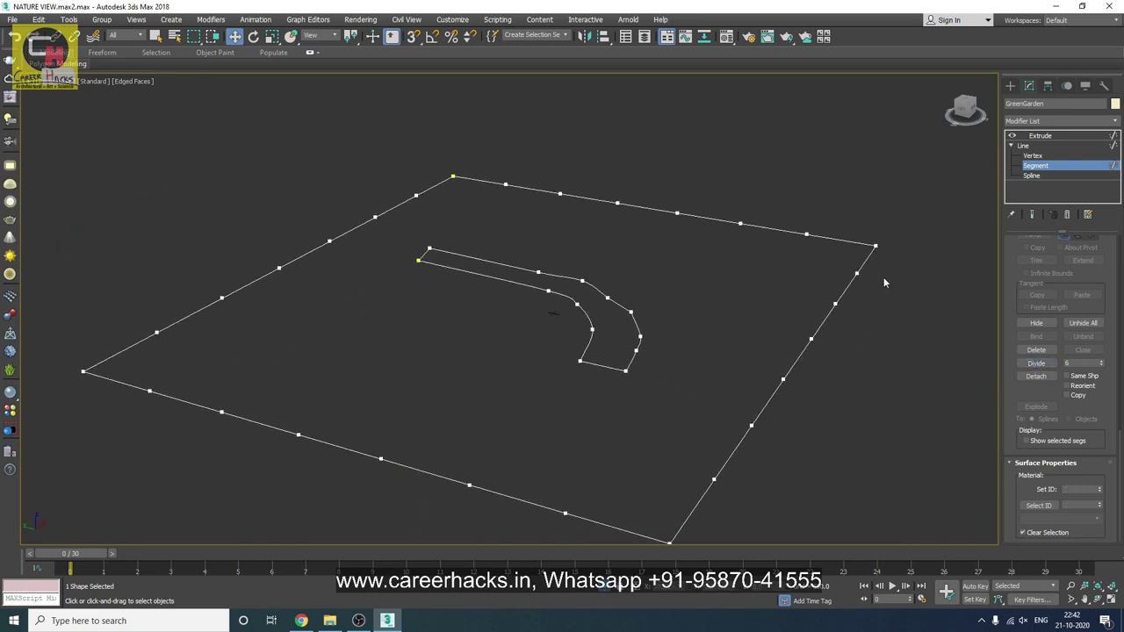
click(1039, 135)
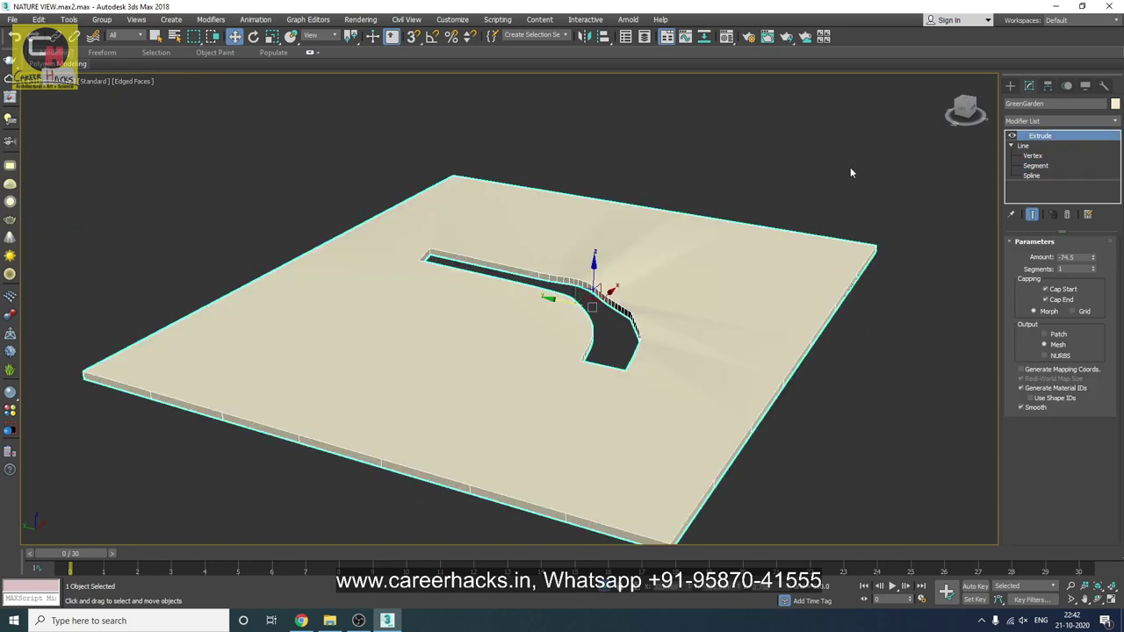
- Select the GreenGarden terrain and apply a Quadify Mesh modifier at Quad Size 4.0
click(847, 167)
mouse_move(837, 232)
alt+middle_down()
mouse_move(743, 236)
mouse_move(807, 243)
mouse_move(825, 229)
alt+middle_up()
scroll(767, 308, up, 3)
click(766, 308)
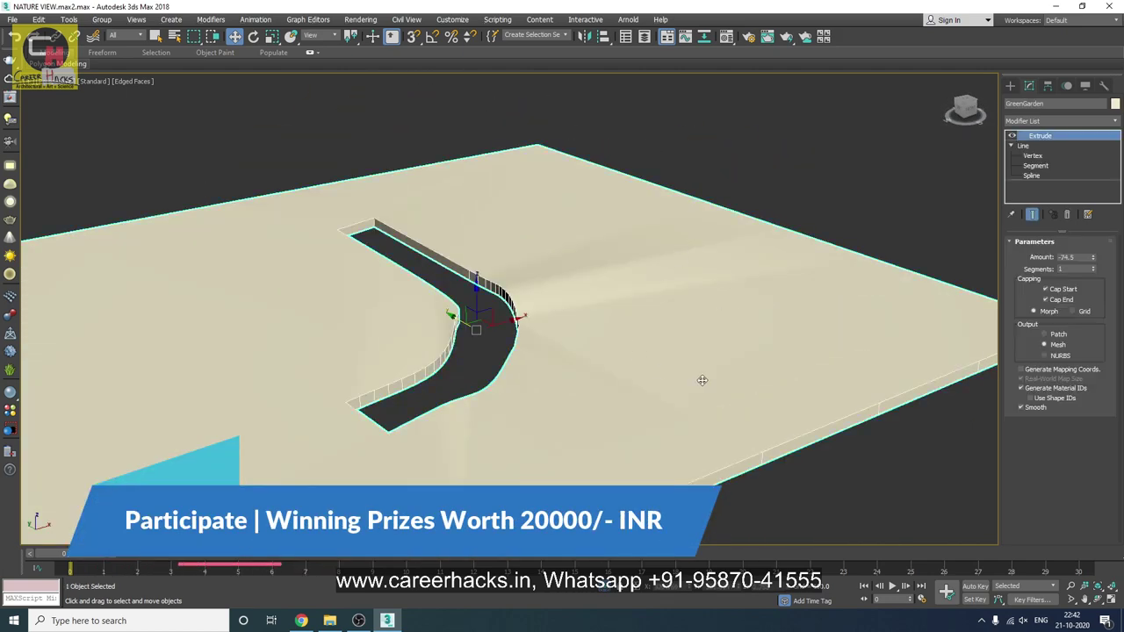
scroll(702, 381, up, 1)
scroll(714, 346, up, 2)
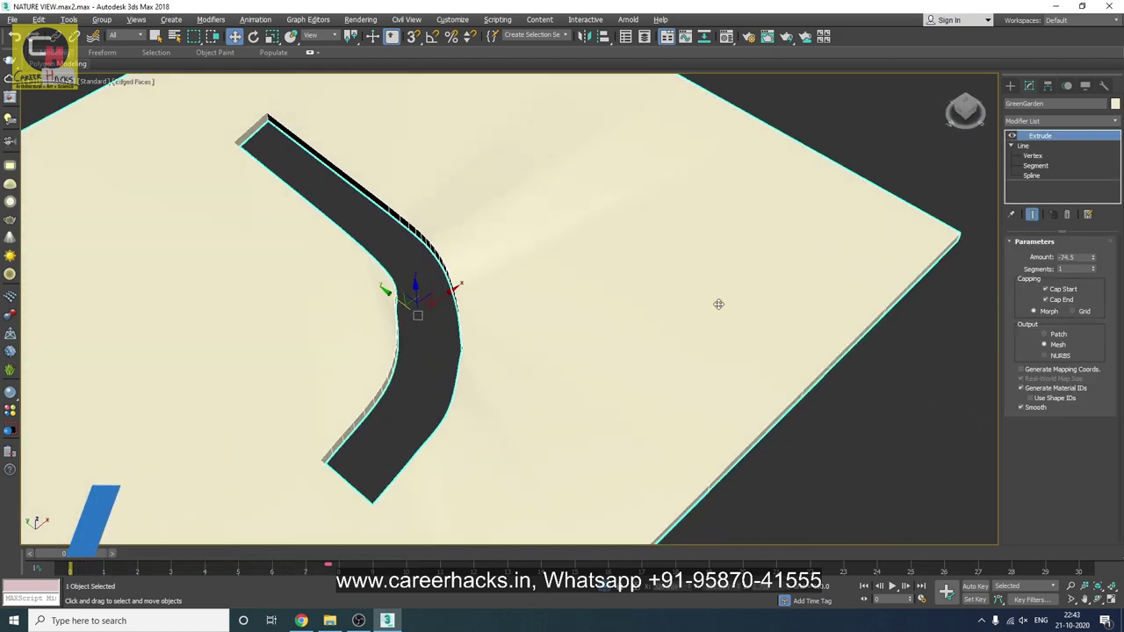
mouse_move(717, 304)
alt+middle_down()
mouse_move(670, 254)
mouse_move(582, 254)
mouse_move(691, 270)
alt+middle_up()
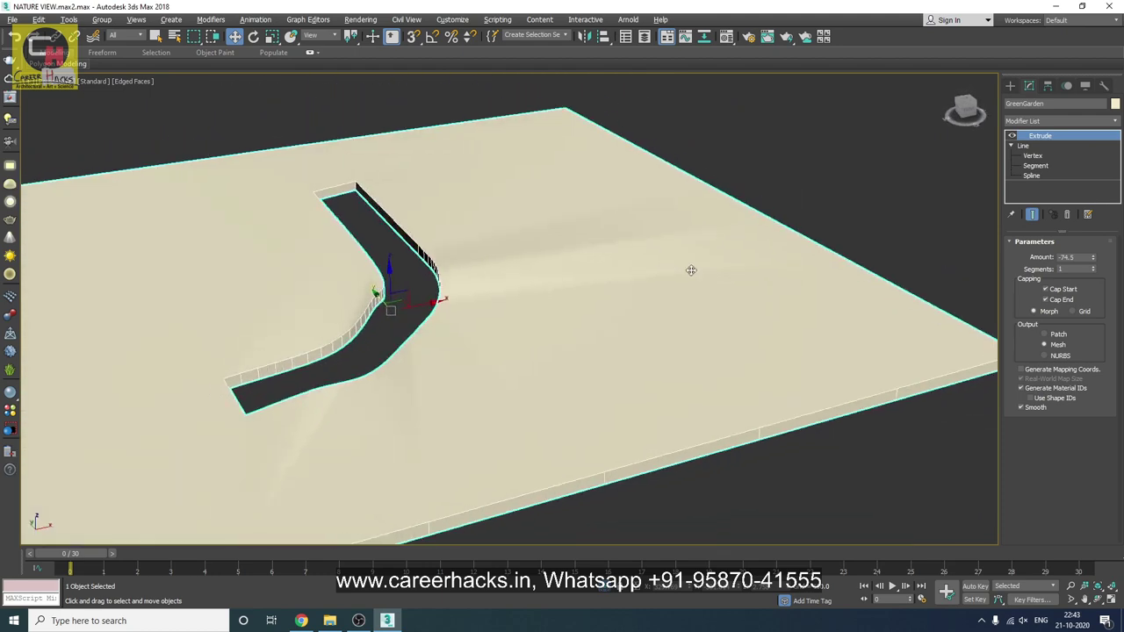
click(1033, 120)
text(q)
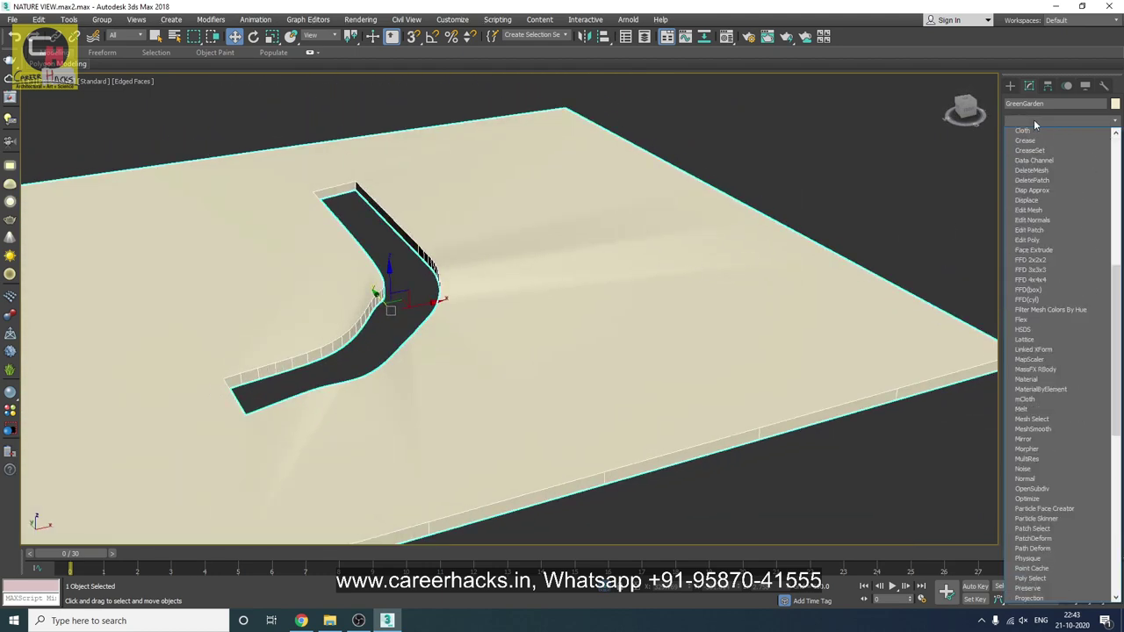
key(Return)
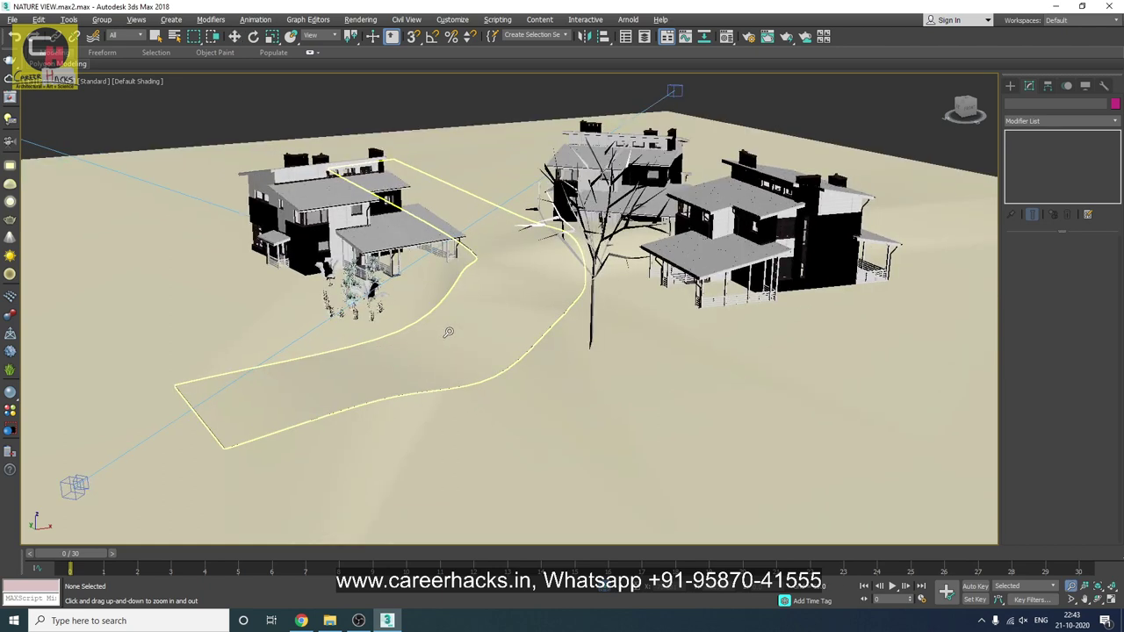
- Set the path way object's colour to the grey custom colour
click(512, 285)
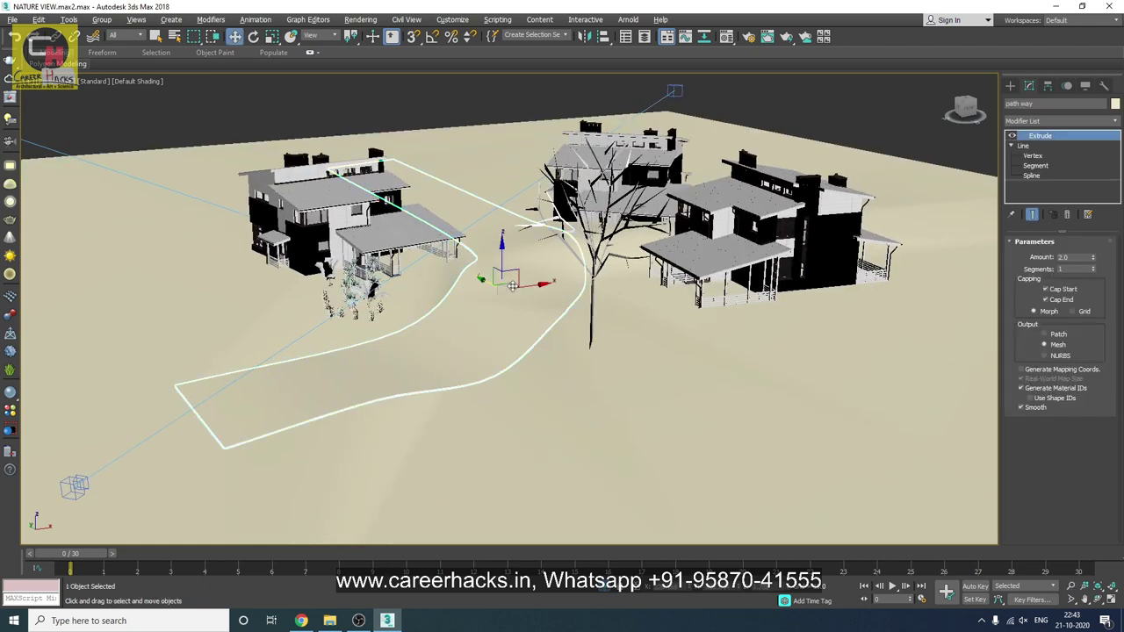
click(1115, 103)
click(635, 339)
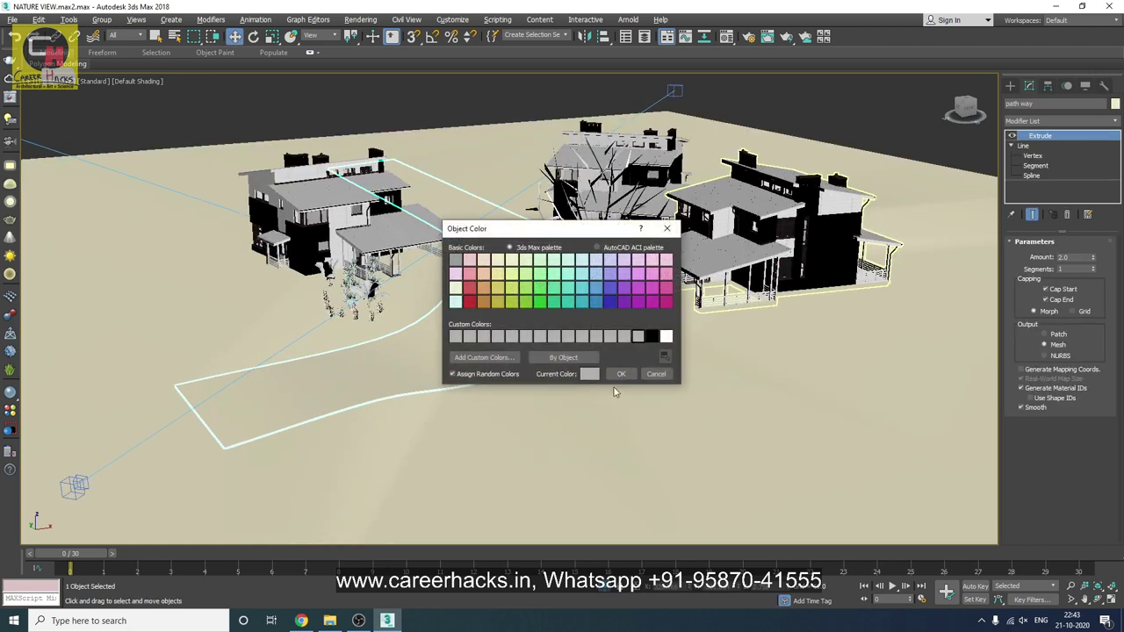
click(621, 375)
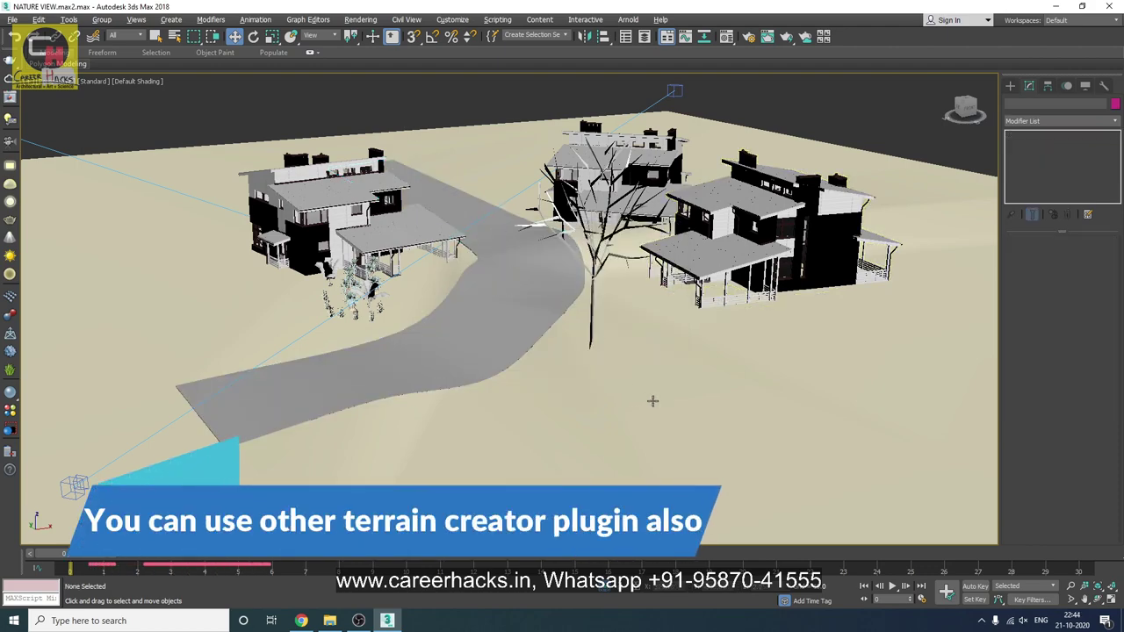
- Zoom in on the houses and road and select the path way
click(588, 428)
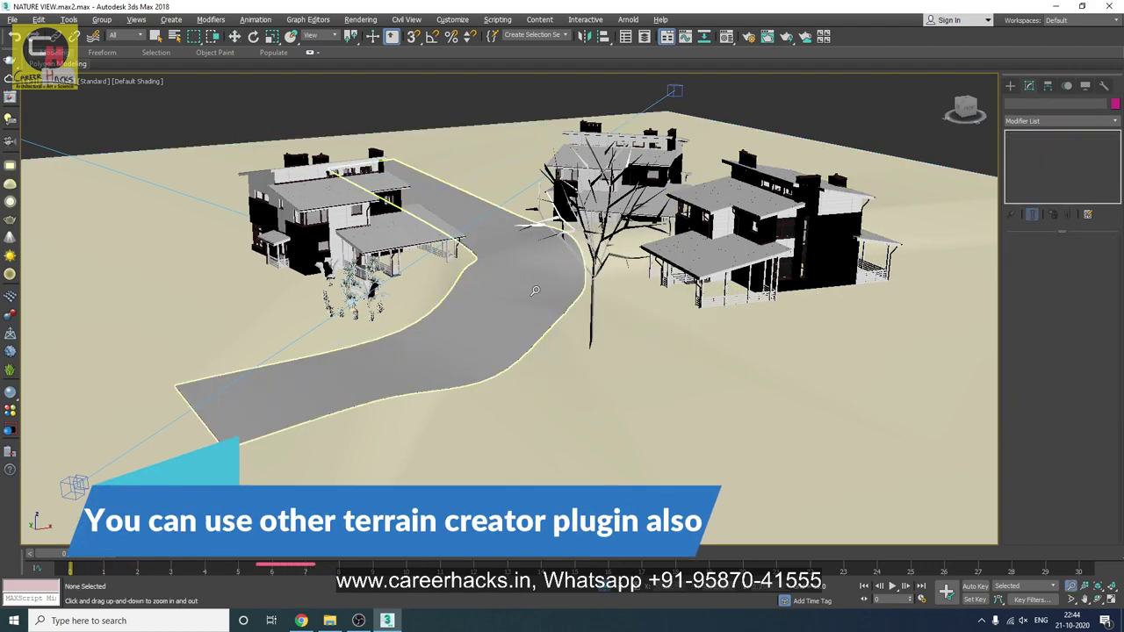
key(alt+z)
drag(627, 413, 631, 350)
mouse_move(631, 349)
alt+middle_down()
mouse_move(688, 340)
mouse_move(656, 350)
alt+middle_up()
scroll(489, 266, up, 2)
scroll(489, 266, up, 5)
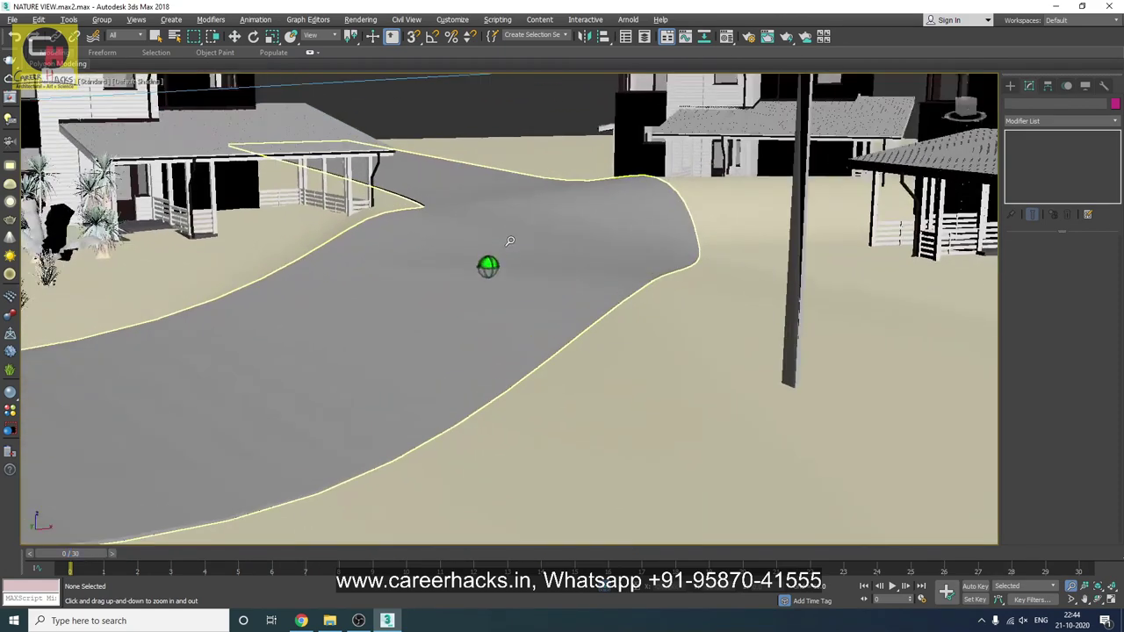
key(w)
click(569, 209)
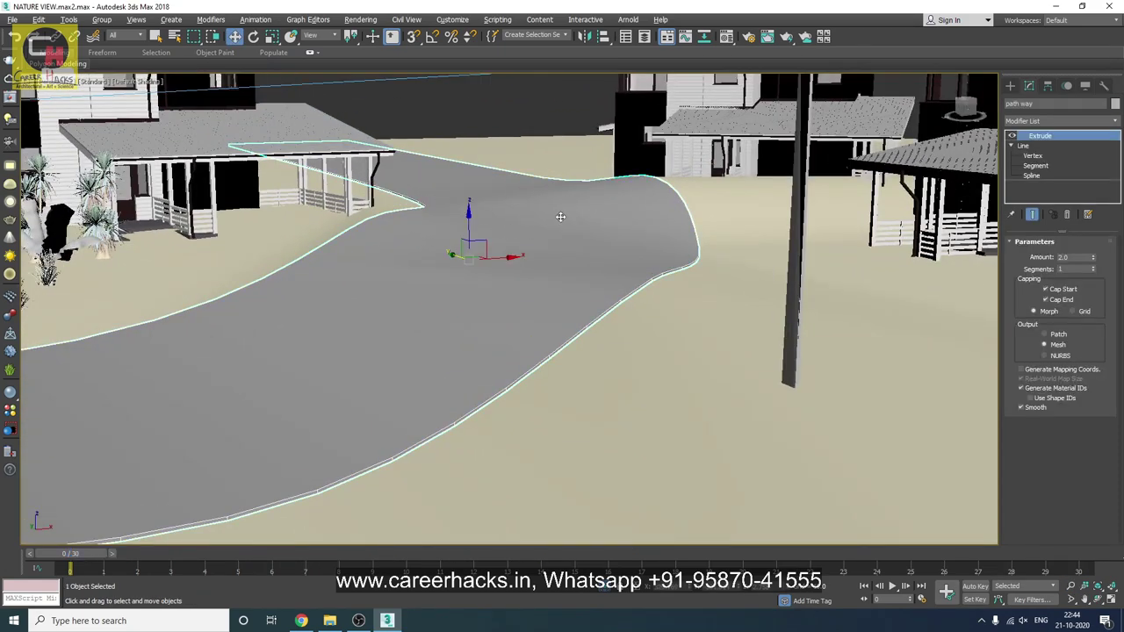
- In Move Transform Type-In, keep the road's Z at 2.758 and close the dialog
right_click(235, 36)
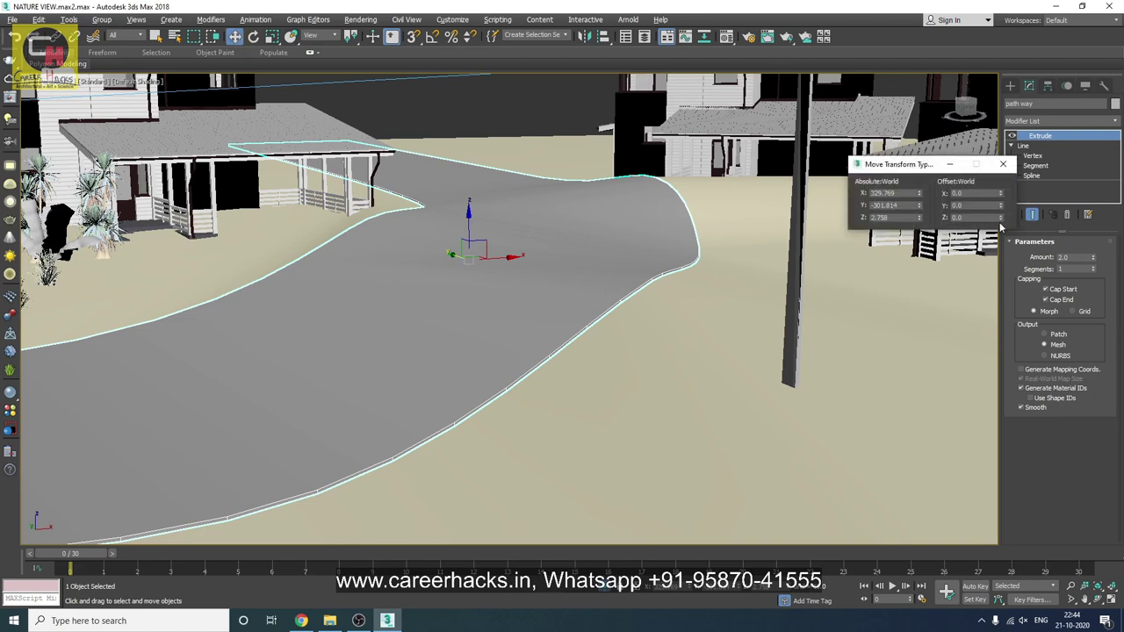
drag(1003, 224, 1003, 202)
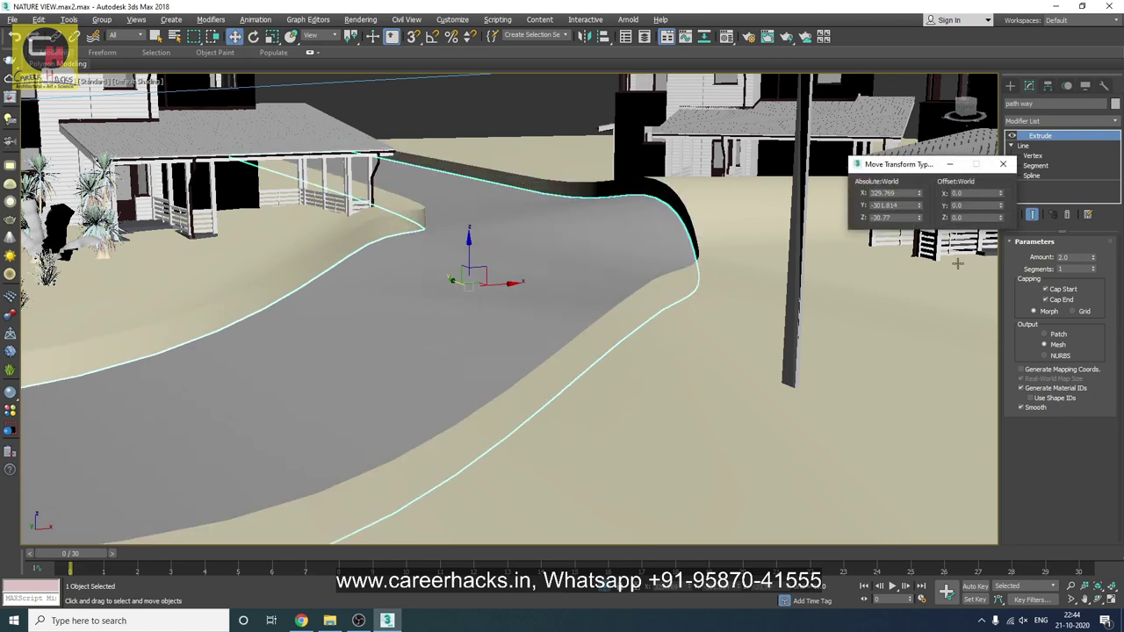
key(ctrl+z)
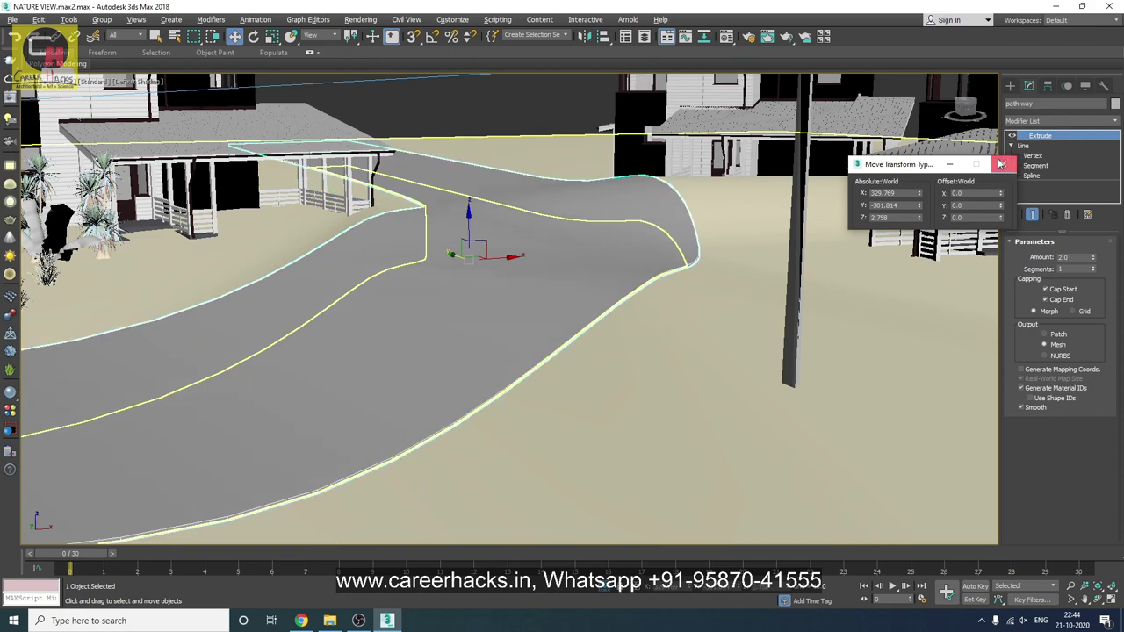
click(1002, 165)
key(alt+z)
drag(532, 236, 534, 338)
- Frame the road and tree closer, then choose Clone for the path way road
alt+middle_drag(534, 337, 271, 525)
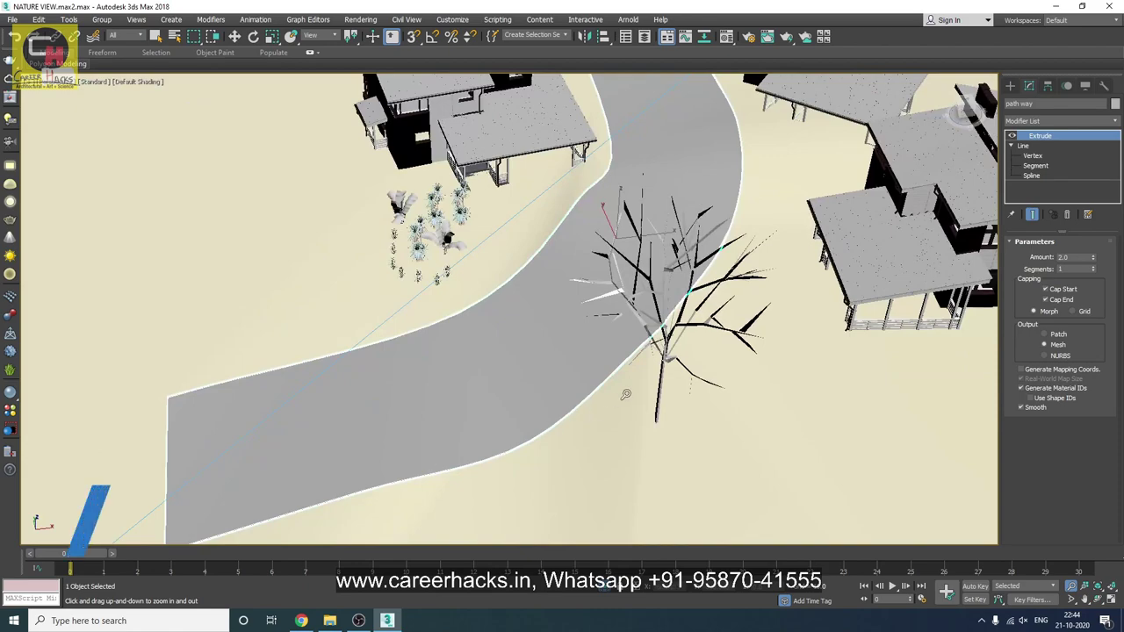
drag(627, 389, 593, 292)
alt+middle_drag(593, 292, 596, 278)
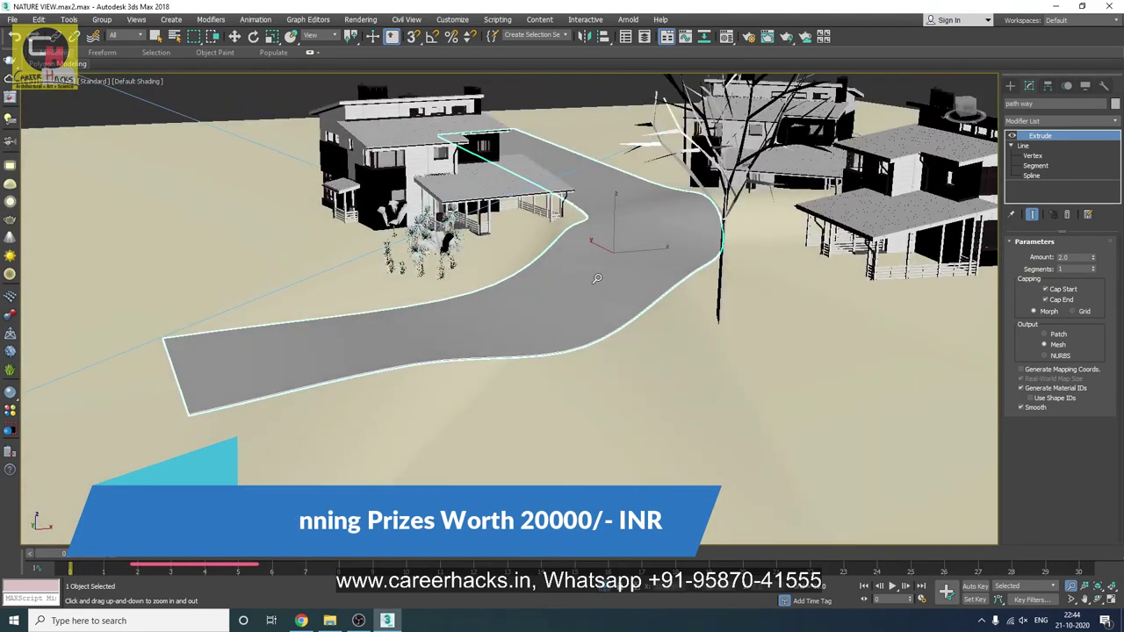
right_click(590, 253)
right_click(590, 253)
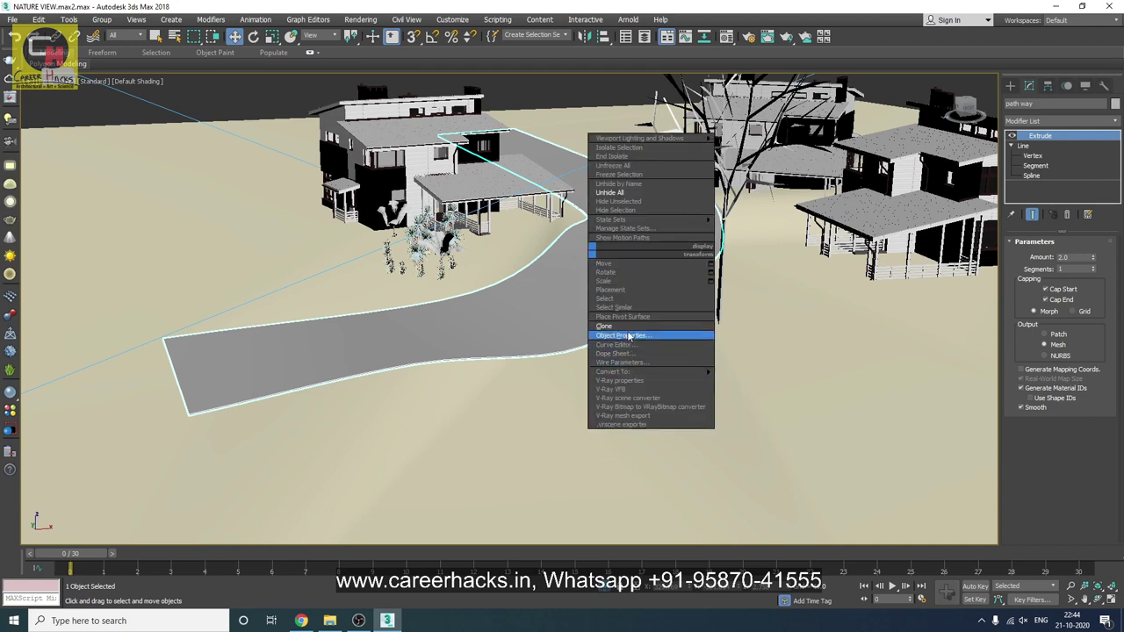
click(606, 325)
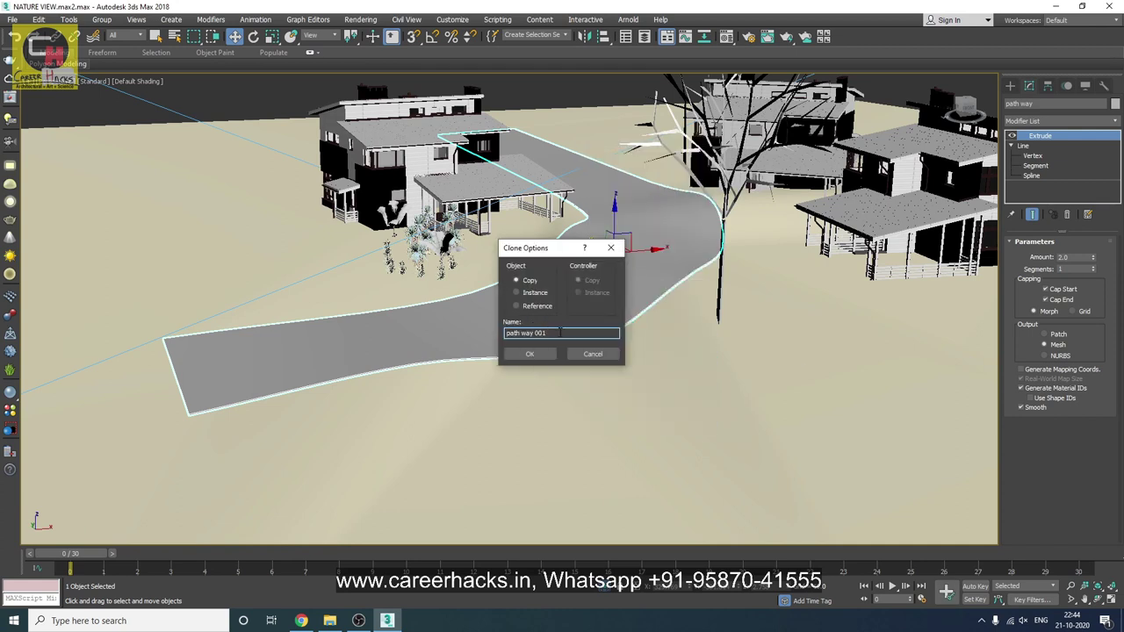
- Create a Copy of the road named 'path for corner plants' and isolate it
drag(559, 333, 452, 335)
text(path fl)
text(s)
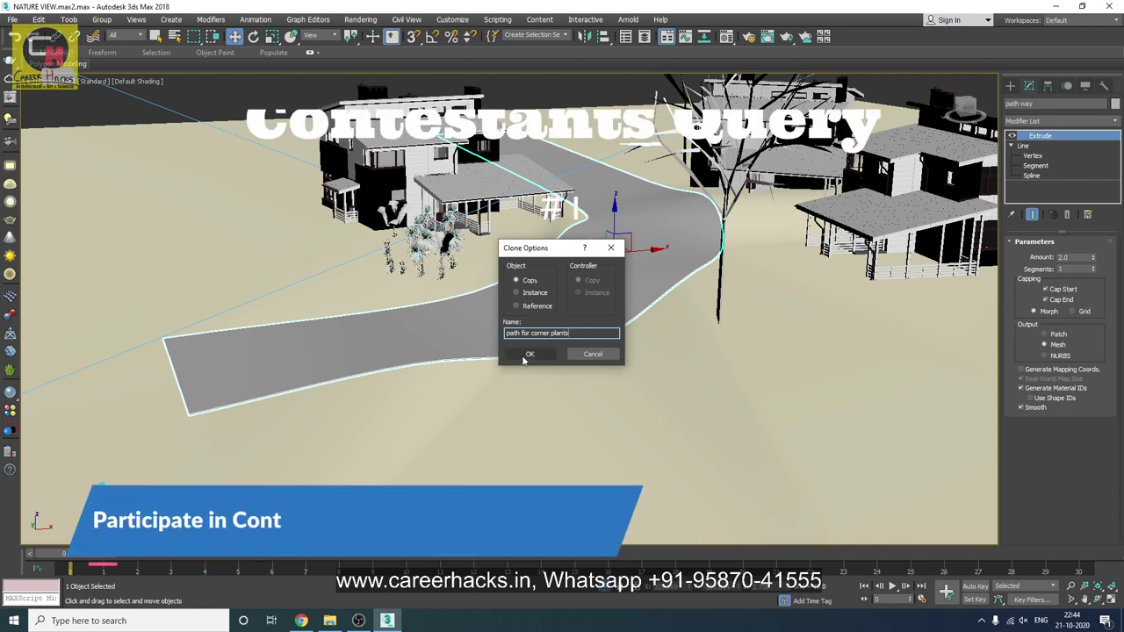
click(527, 355)
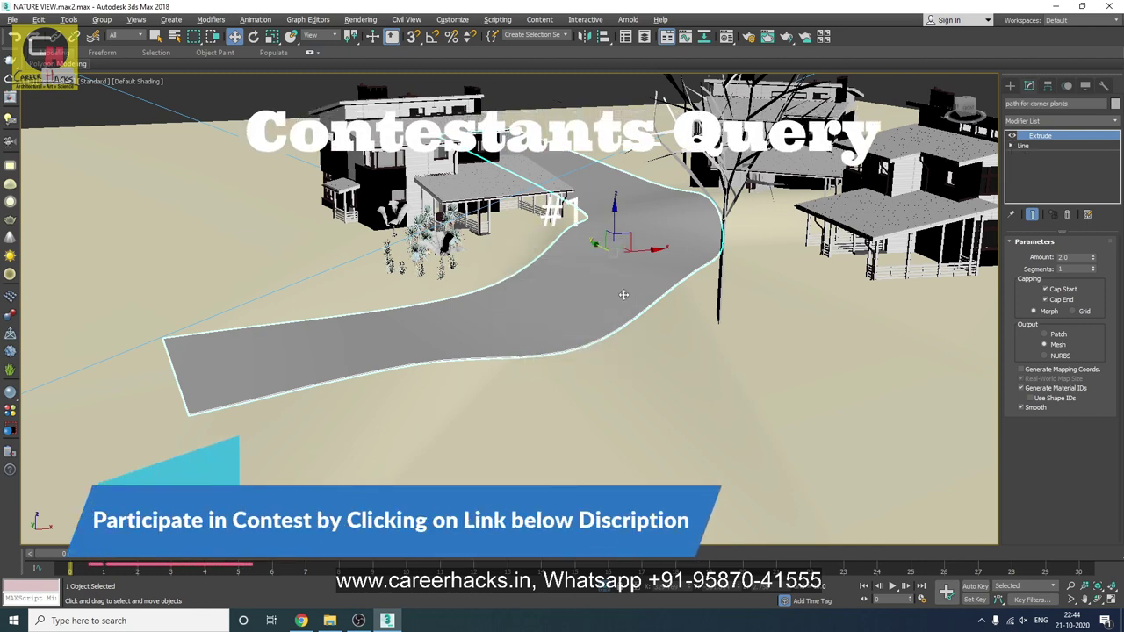
key(alt+q)
- Zoom in on the isolated road and switch its Line to Segment level
alt+middle_drag(677, 342, 641, 401)
key(alt+z)
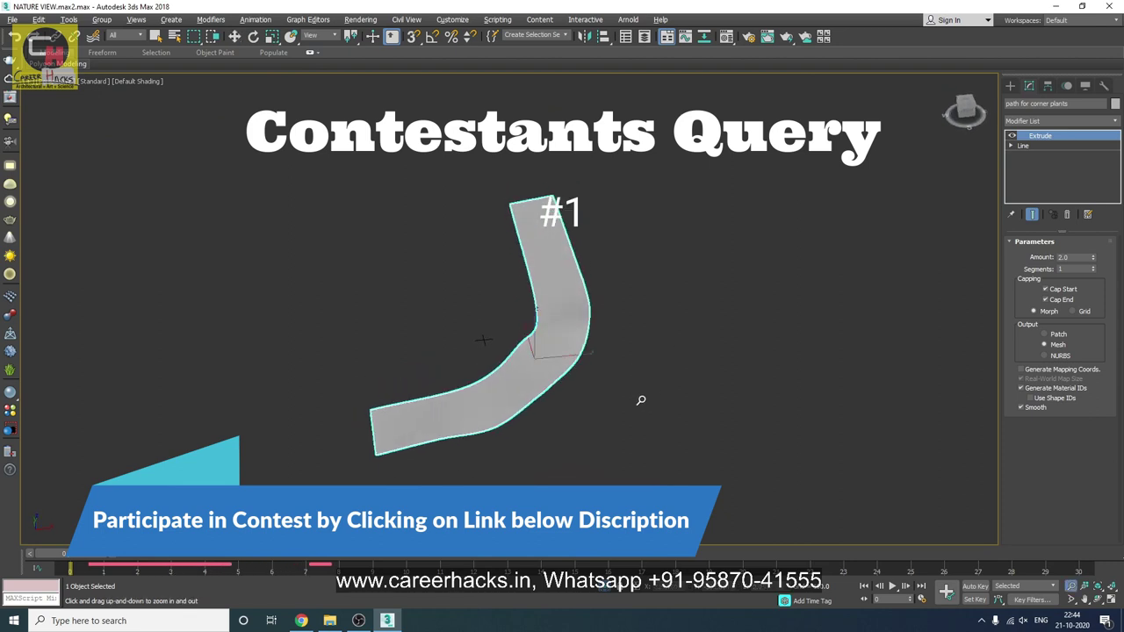
drag(640, 401, 651, 377)
right_click(651, 377)
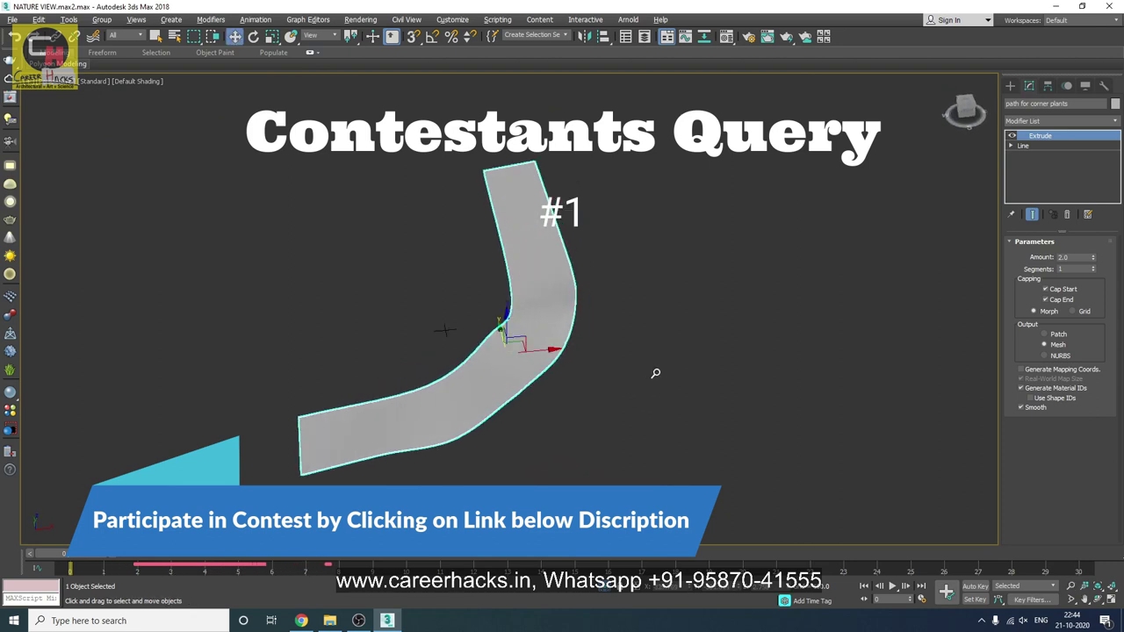
click(1011, 146)
click(1035, 165)
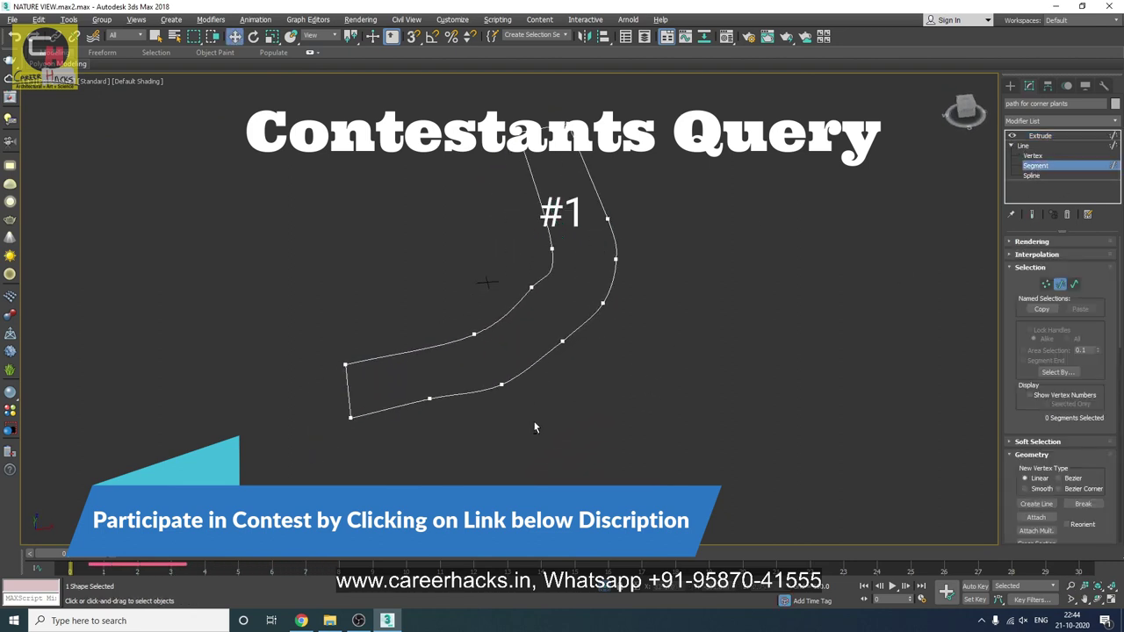
- Delete the left end segment and the short top joining segment of the spline
alt+middle_drag(534, 427, 491, 412)
click(375, 433)
key(Delete)
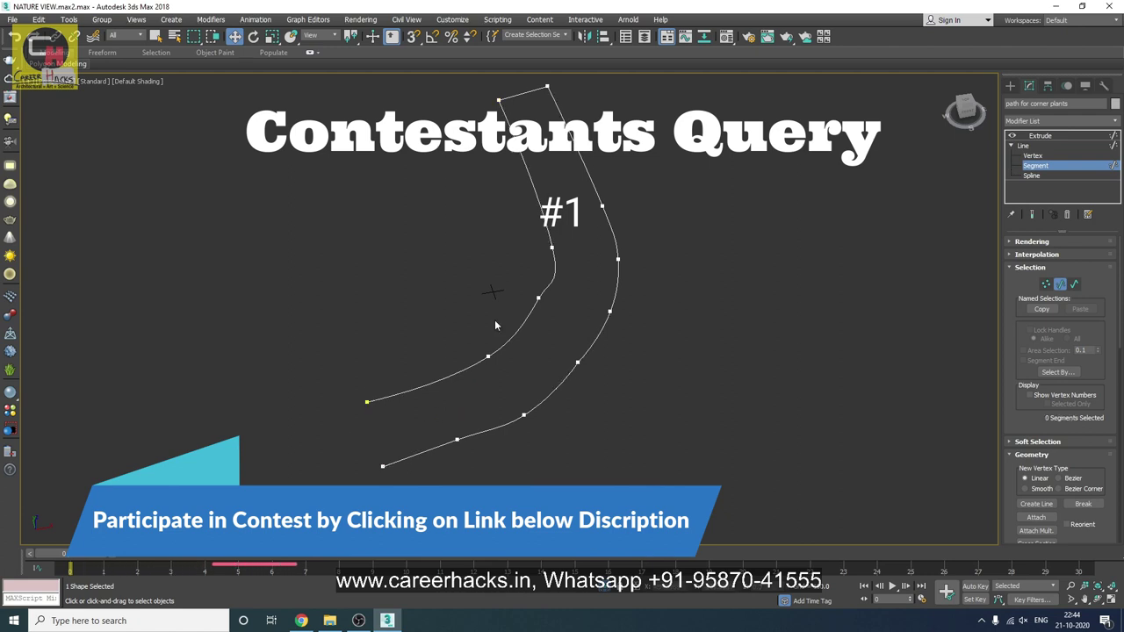
alt+middle_drag(495, 325, 542, 257)
click(529, 155)
key(Delete)
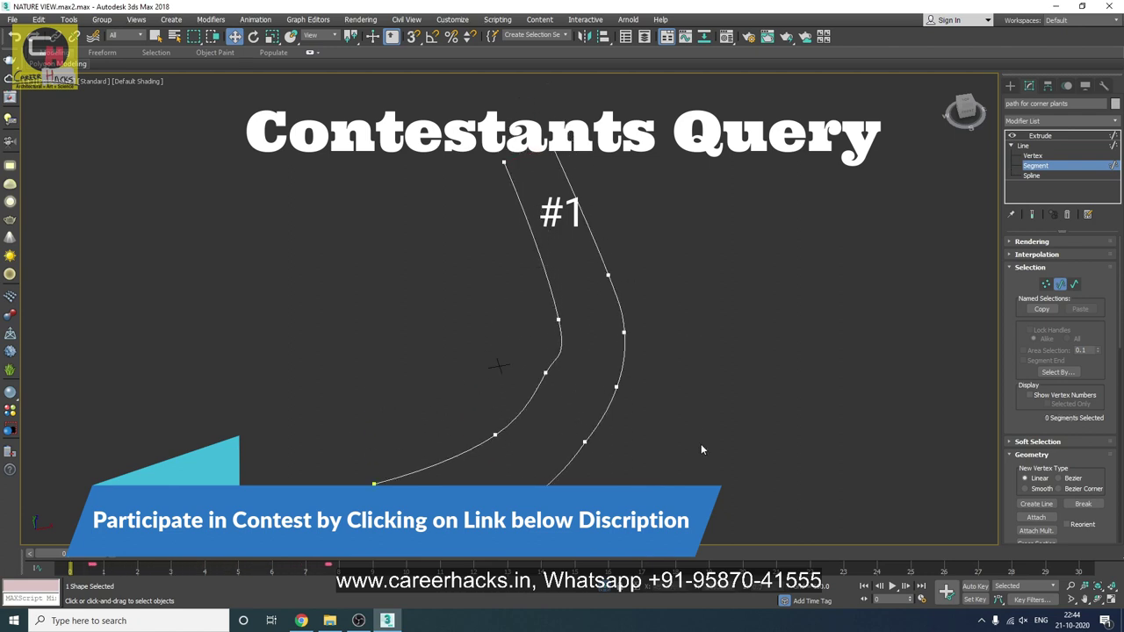
alt+middle_drag(701, 443, 656, 423)
- Return to Line level and end isolation to show the full scene
click(1023, 145)
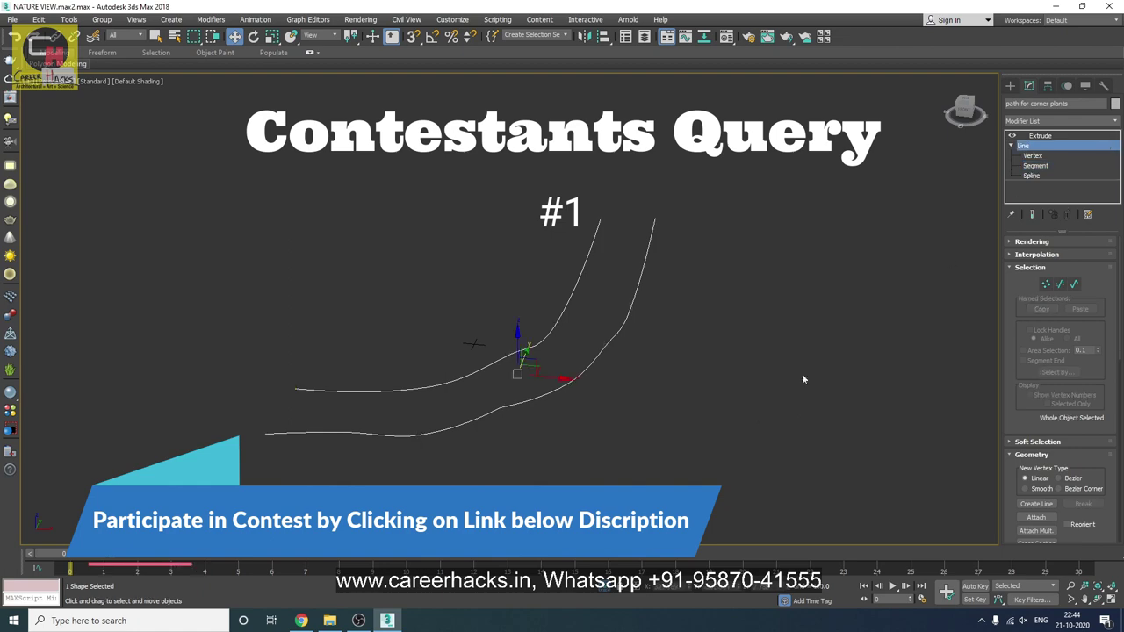
right_click(795, 376)
click(776, 368)
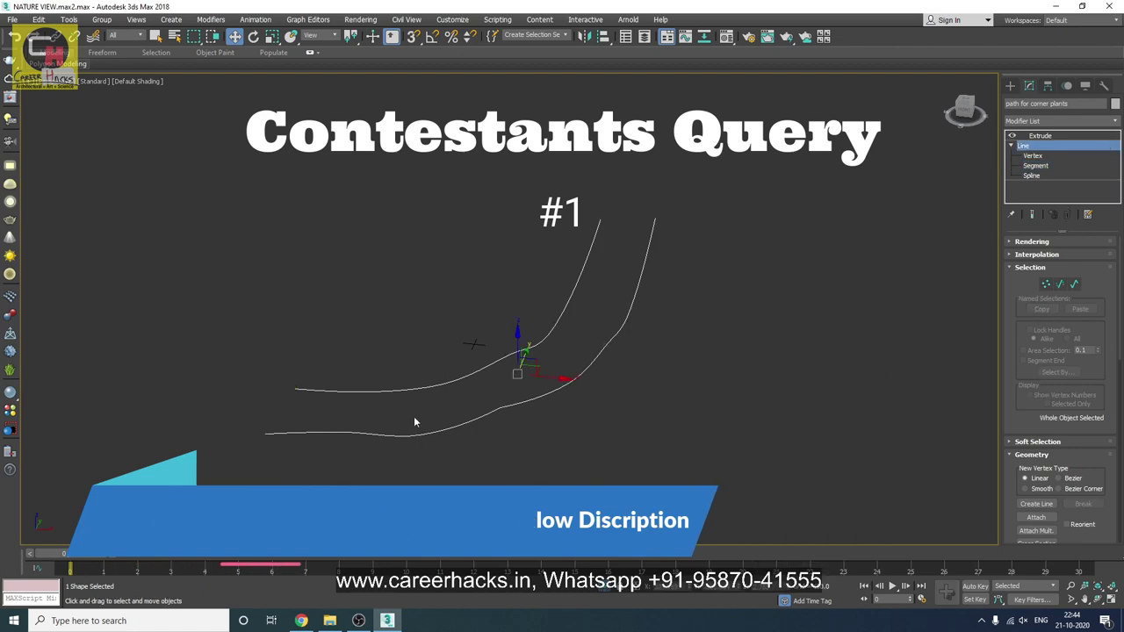
key(alt+q)
scroll(430, 414, up, 4)
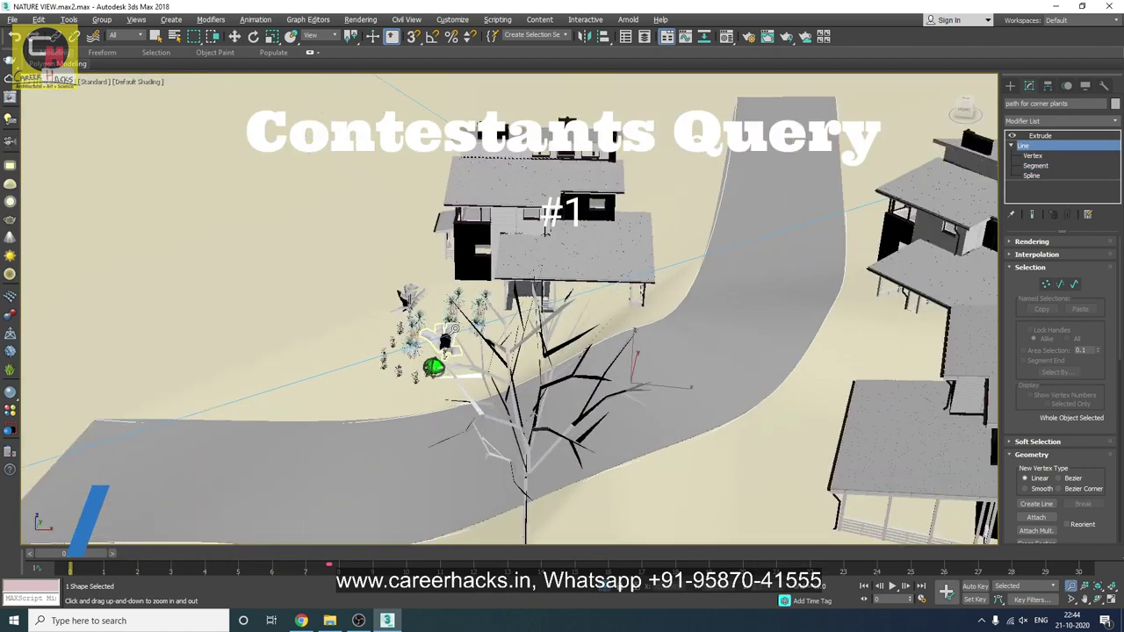
scroll(429, 415, up, 3)
scroll(429, 414, down, 3)
scroll(429, 415, up, 2)
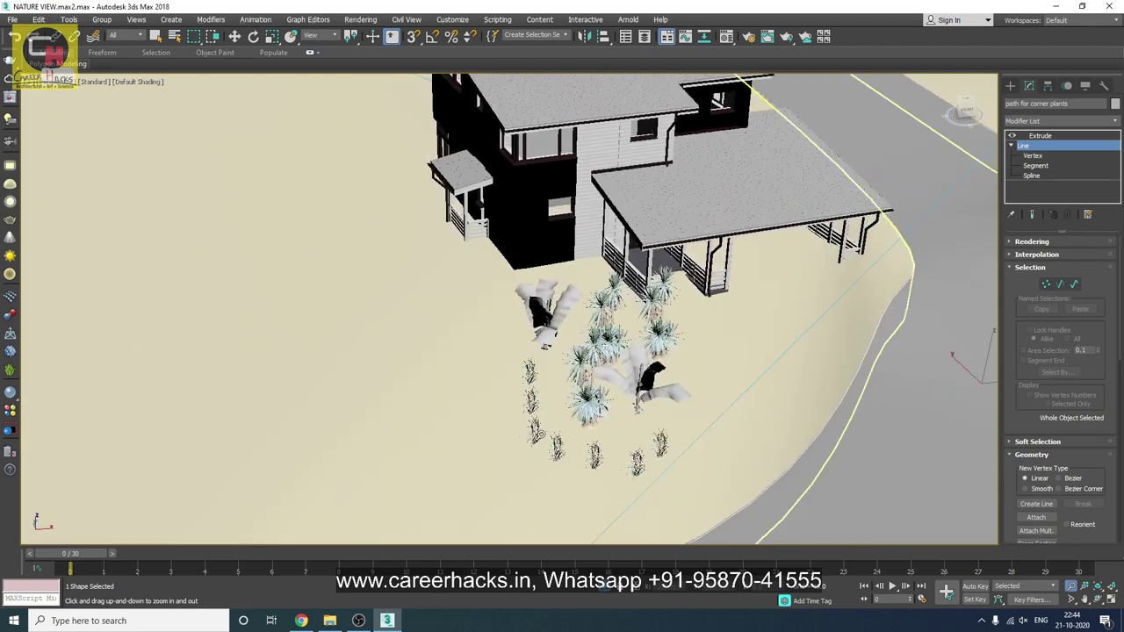
- Isolate the corner-plants path together with a plant and select the path
key(w)
ctrl+click(554, 453)
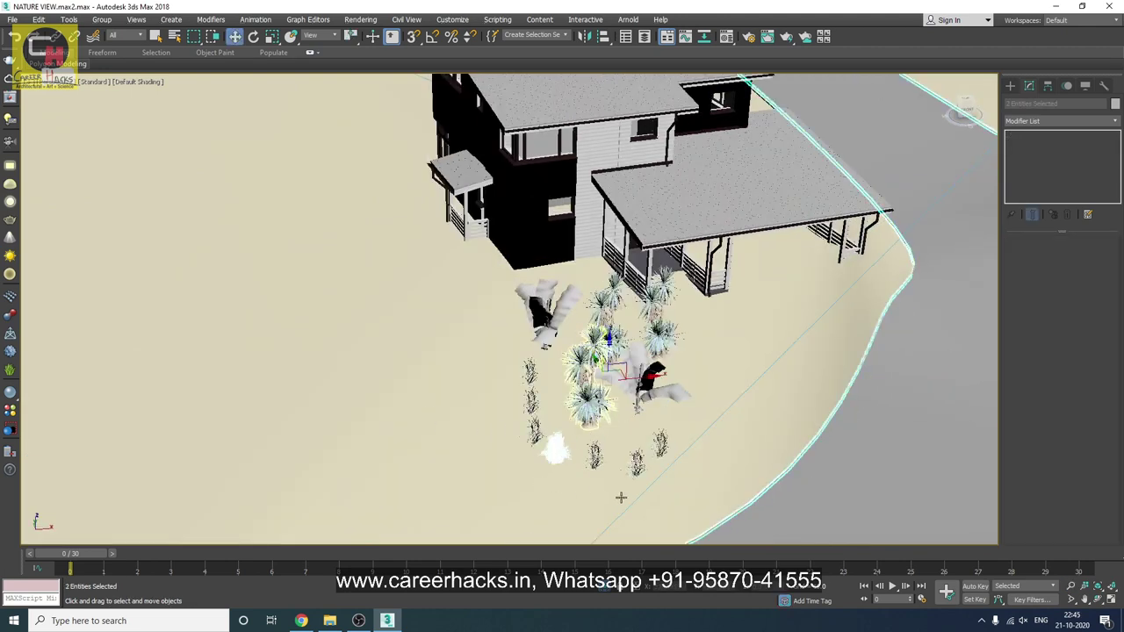
key(alt+q)
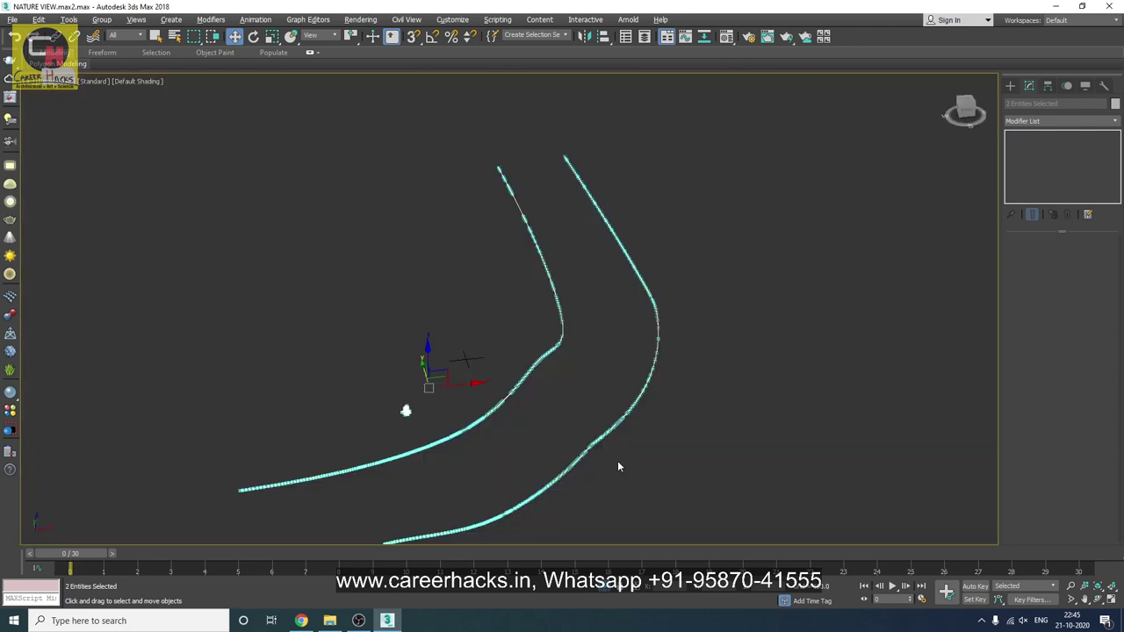
click(734, 449)
middle_drag(524, 431, 582, 376)
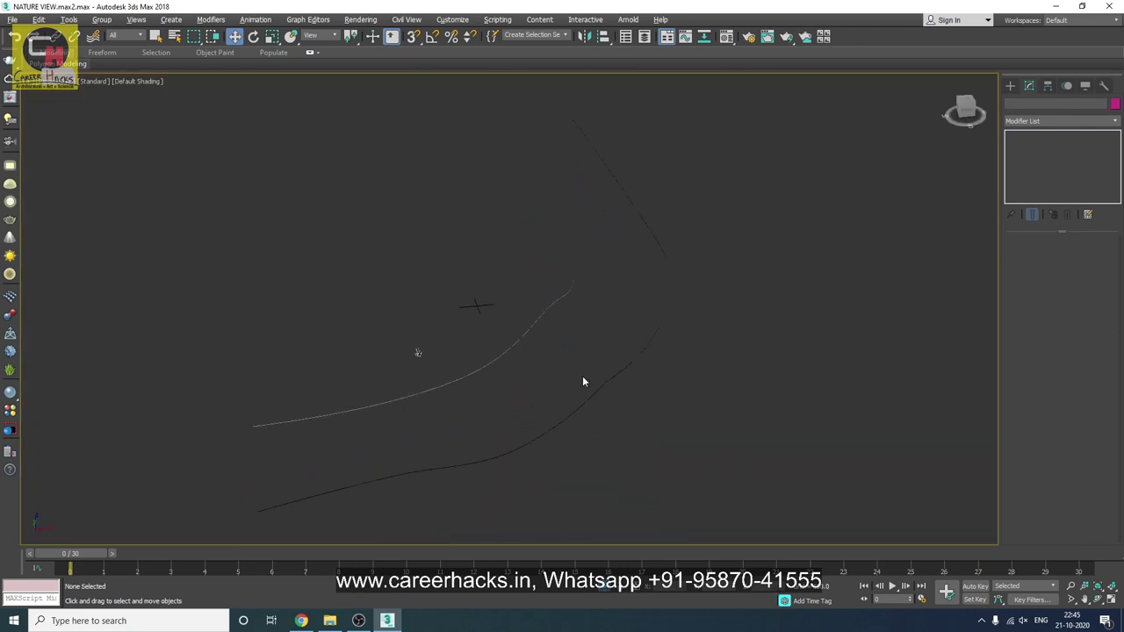
click(601, 388)
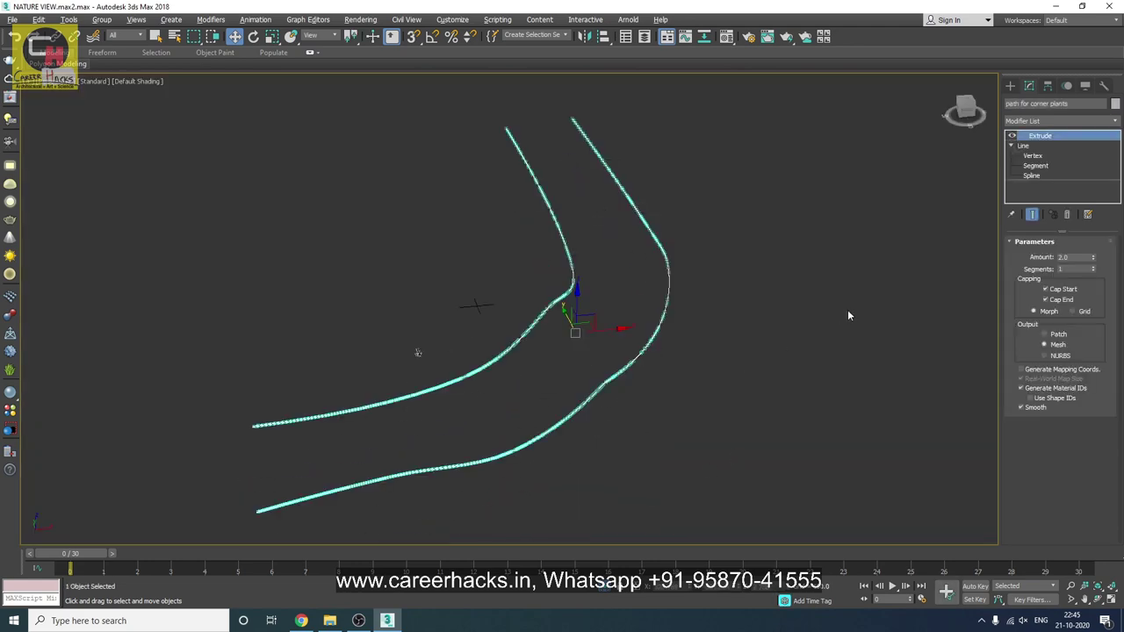
- Delete the path's Extrude modifier, then select the small plant group
right_click(1047, 139)
click(1043, 155)
drag(597, 324, 667, 423)
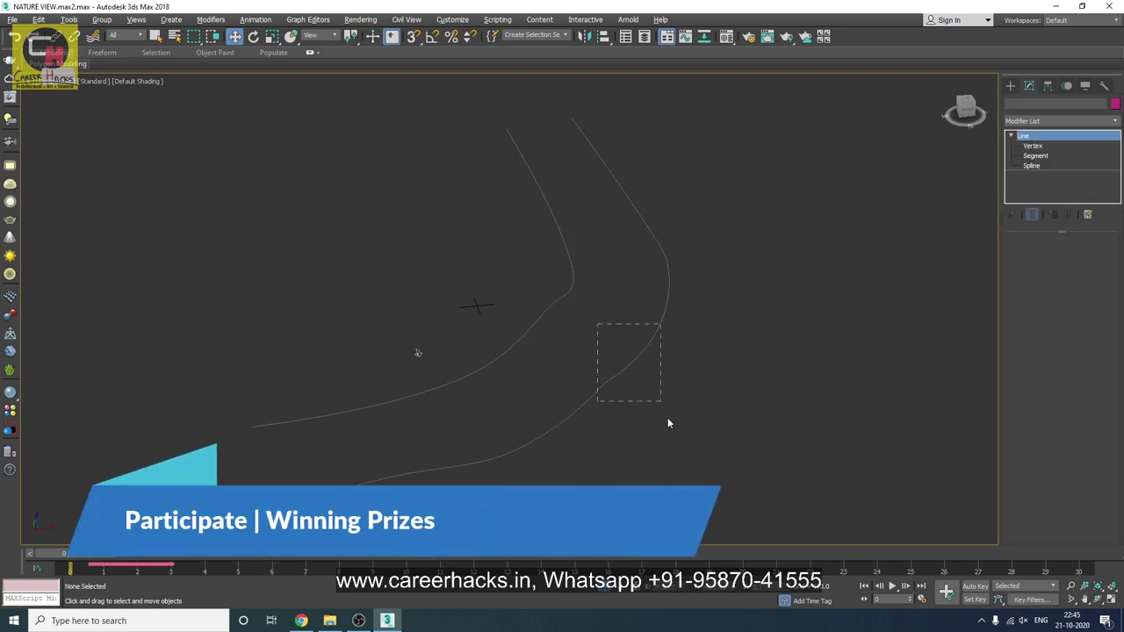
middle_drag(480, 367, 537, 339)
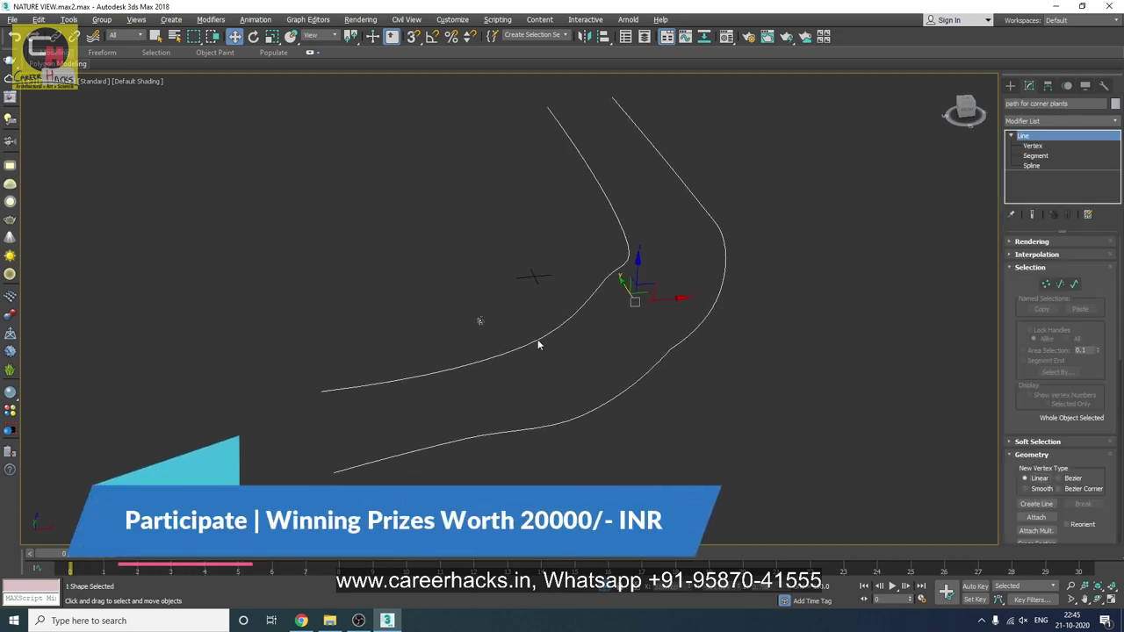
click(496, 303)
click(479, 320)
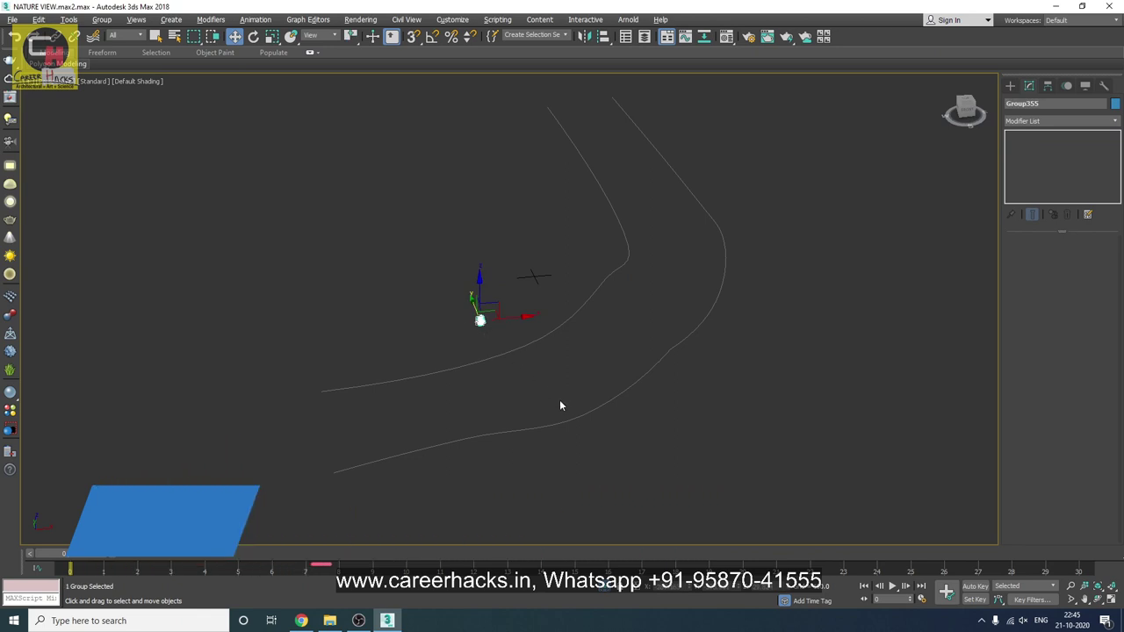
- Select the grass group Group359 and frame it in the viewport
alt+middle_drag(478, 178, 448, 263)
click(449, 354)
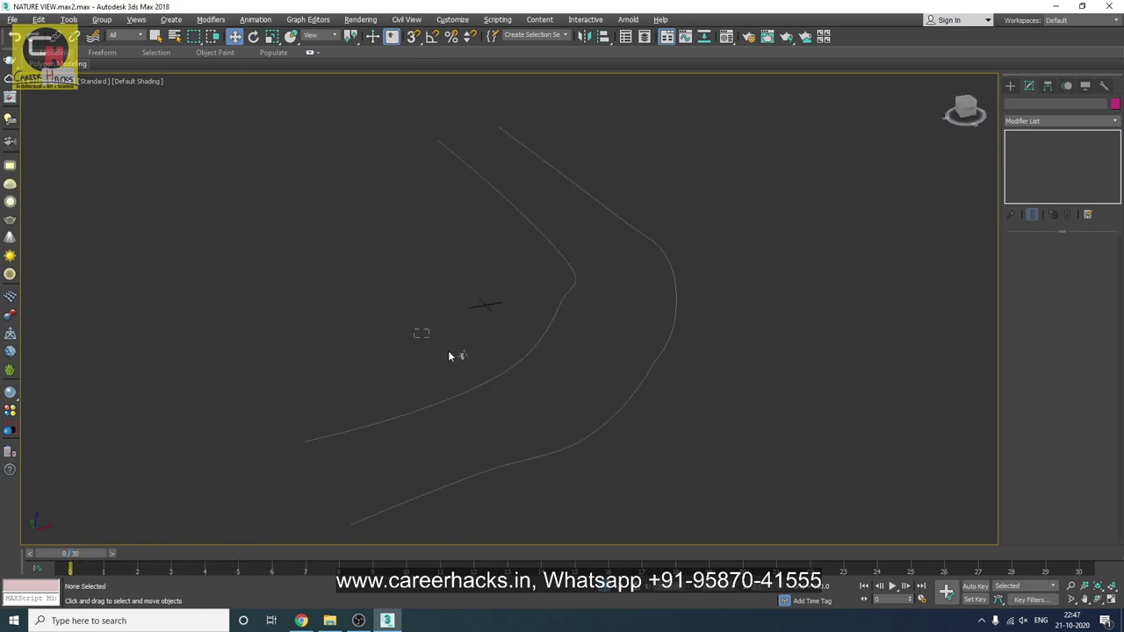
drag(467, 365, 454, 390)
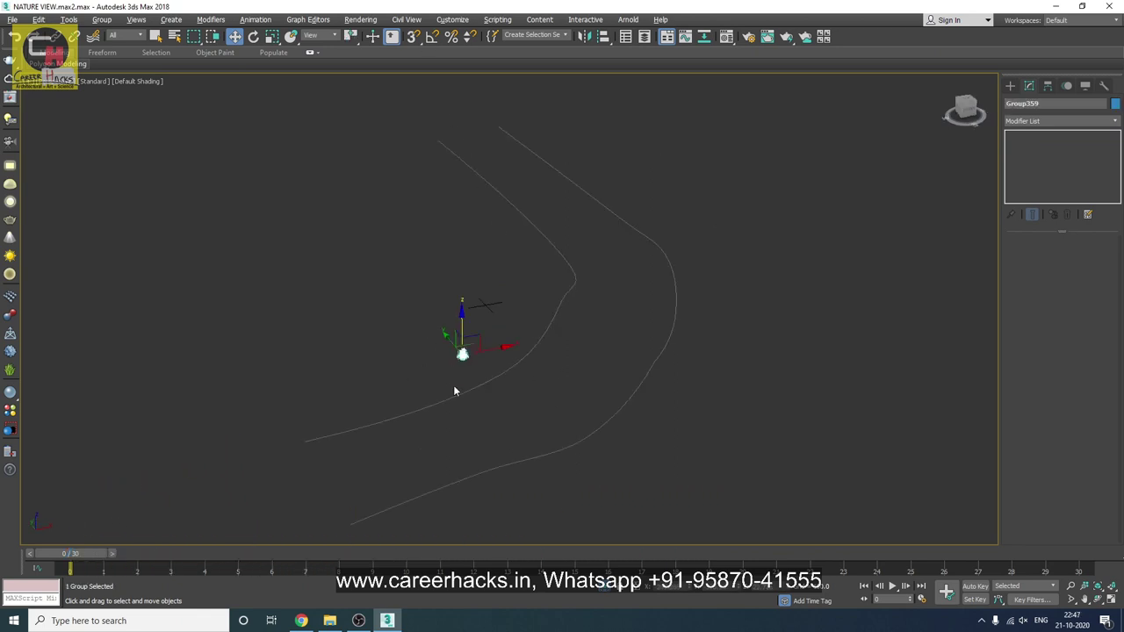
key(f)
key(z)
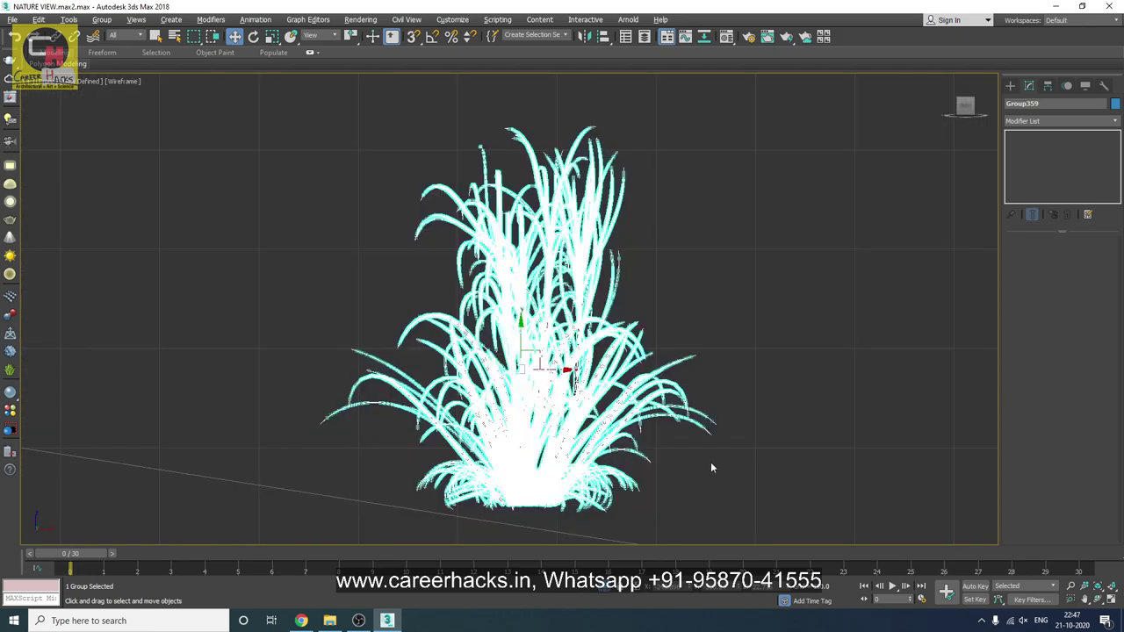
alt+middle_drag(711, 468, 558, 335)
- Move Group359's pivot down to the plant base using Affect Pivot Only
click(1047, 85)
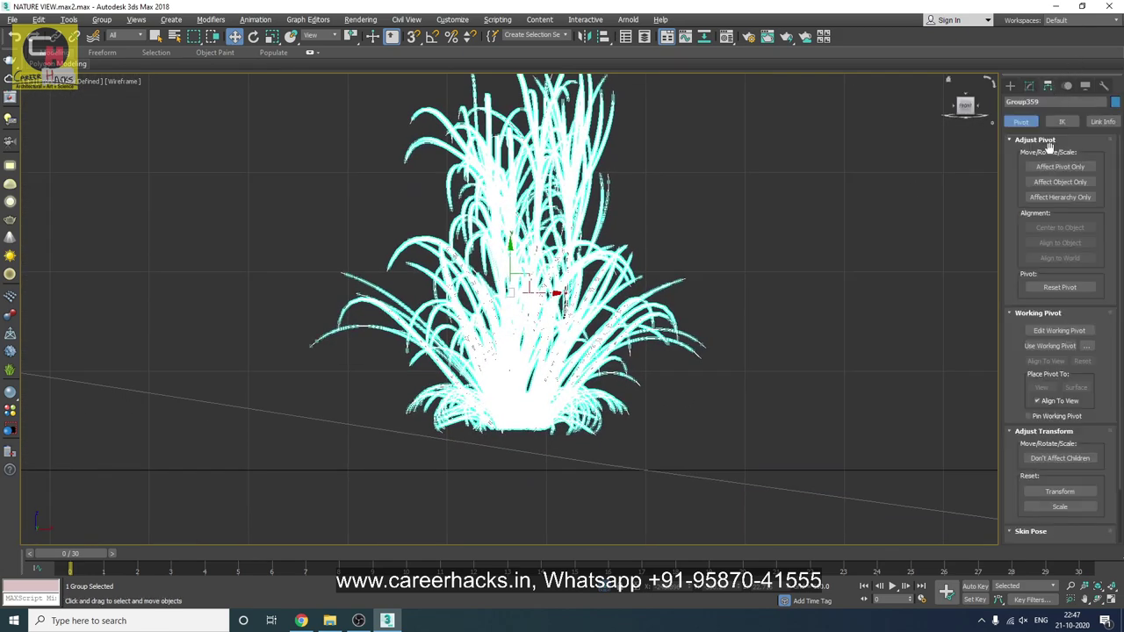
click(1059, 166)
middle_drag(645, 329, 628, 272)
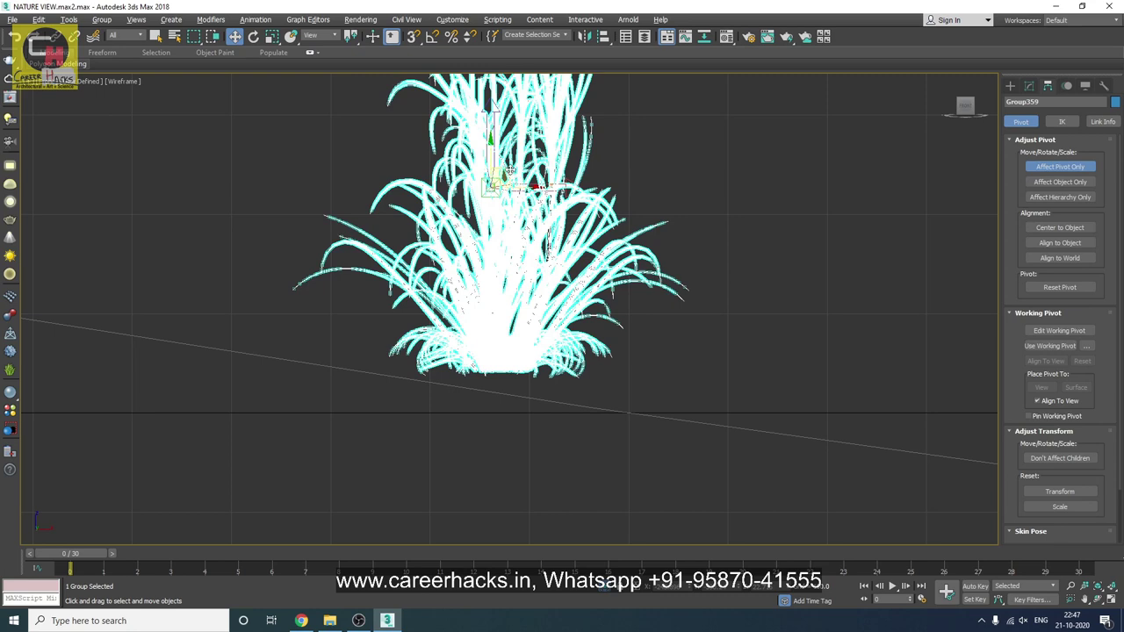
drag(519, 185, 520, 358)
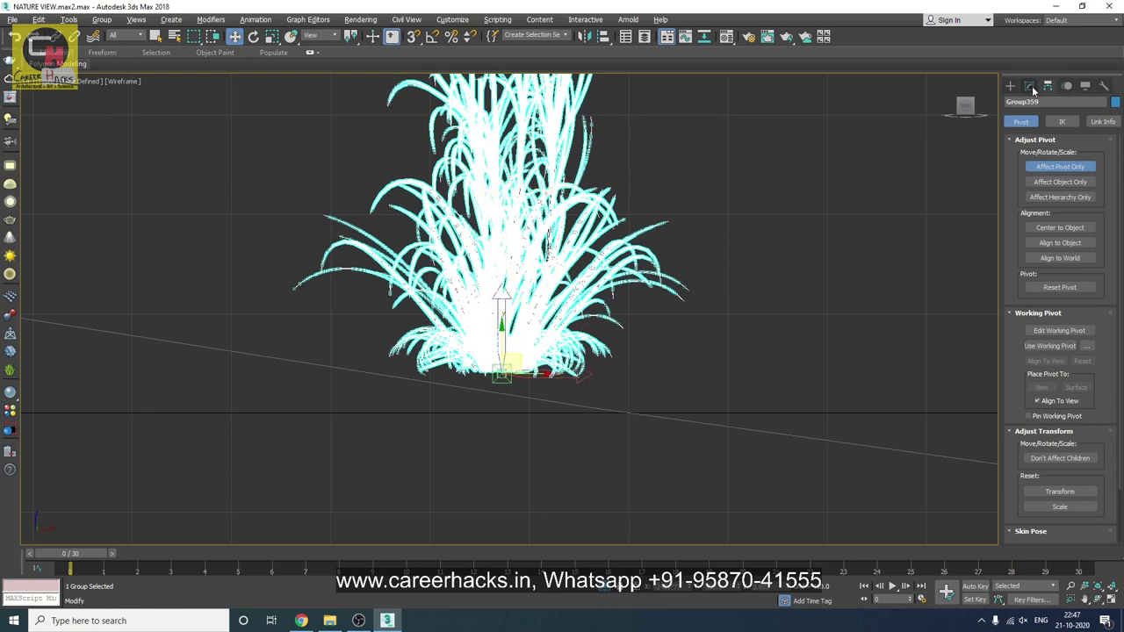
click(1029, 85)
middle_drag(737, 307, 700, 322)
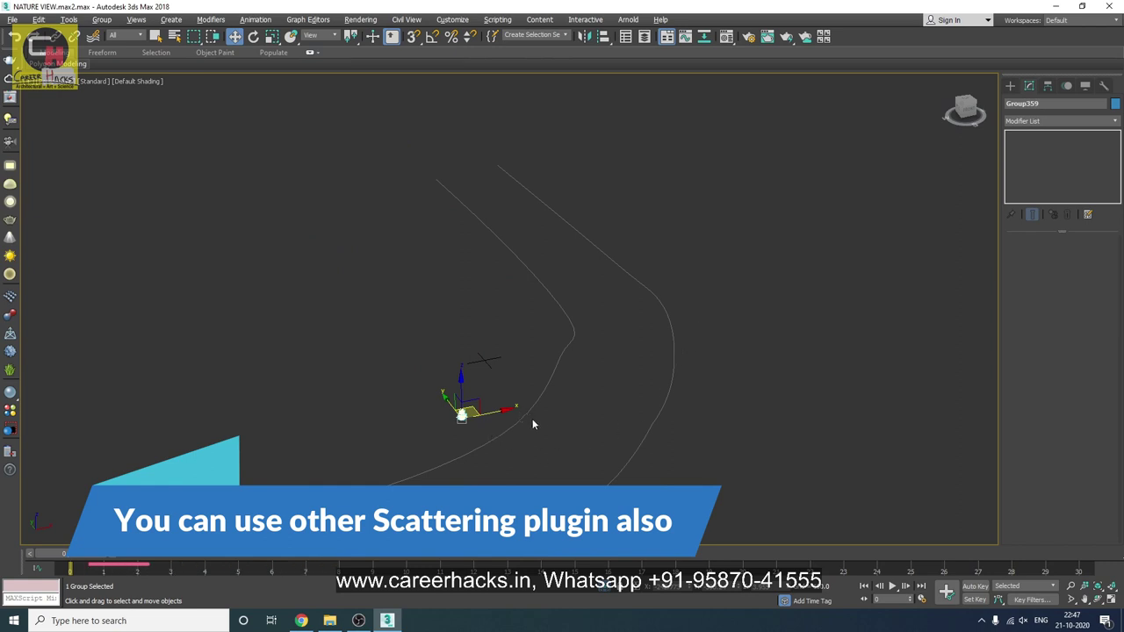
mouse_move(532, 419)
middle_down()
mouse_move(568, 379)
mouse_move(291, 297)
middle_up()
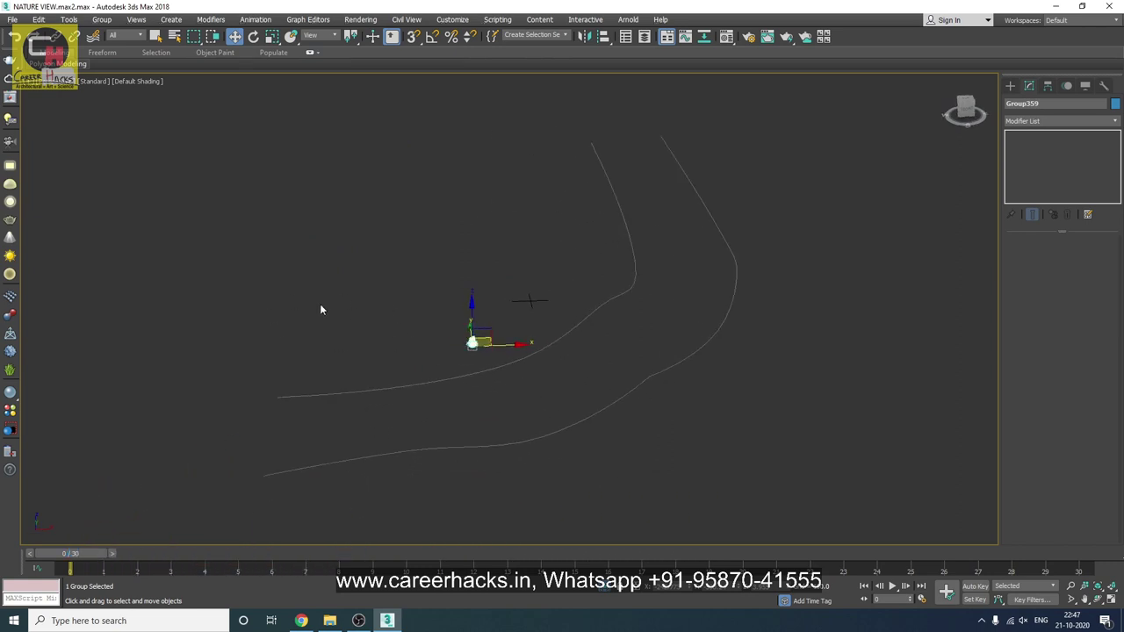
- Open the Spacing Tool and pick the road edge curve as the path
key(shift+i)
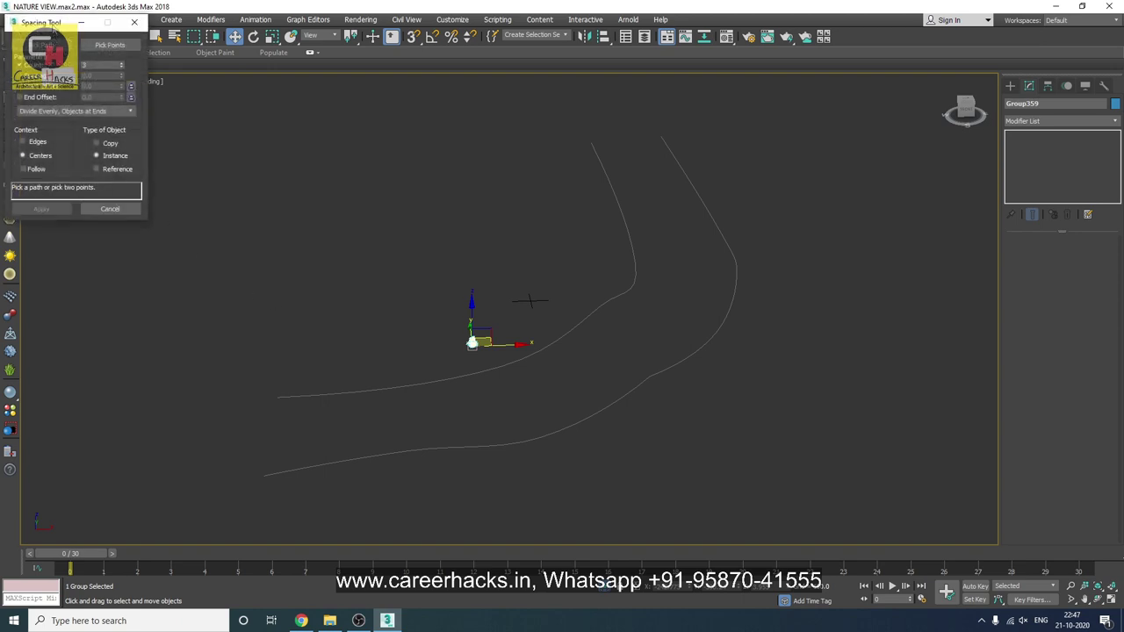
drag(53, 22, 833, 172)
click(834, 198)
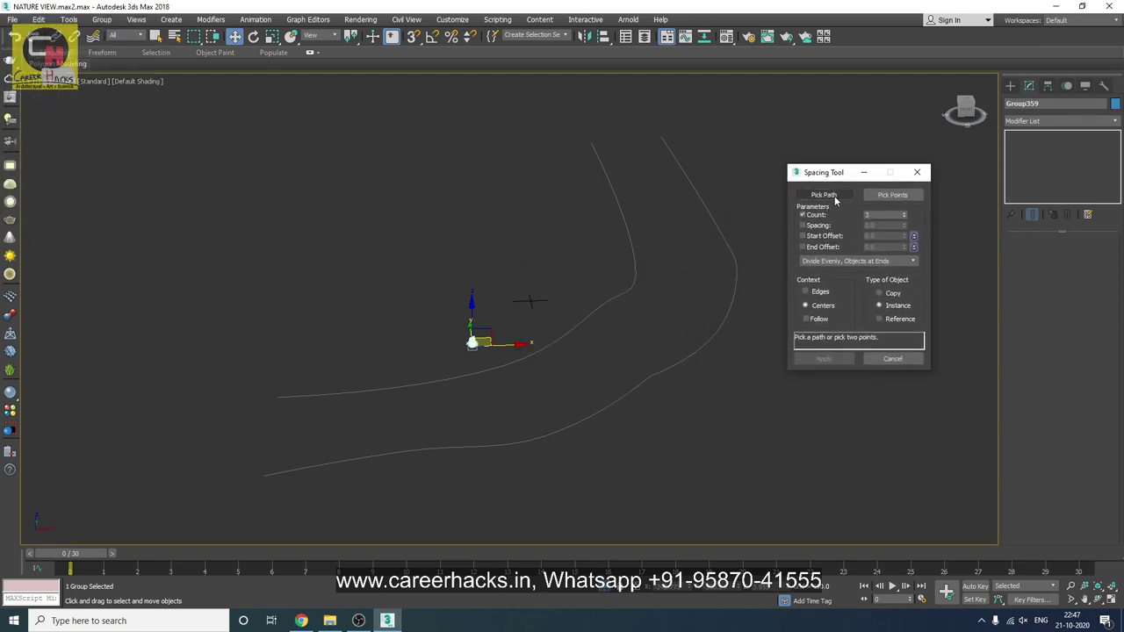
click(649, 378)
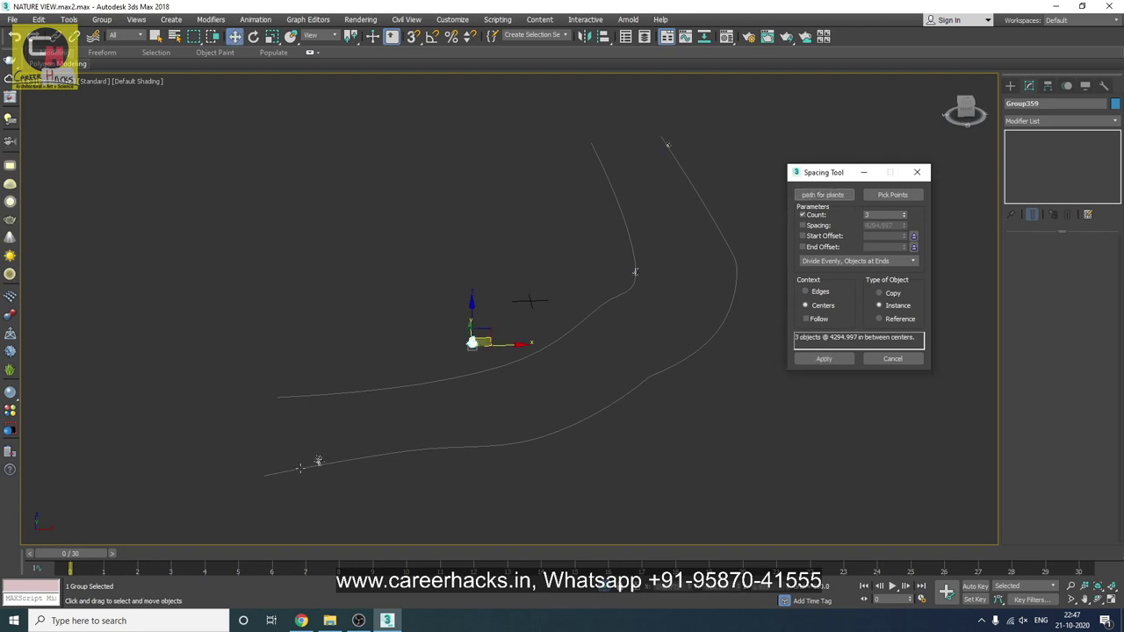
mouse_move(501, 427)
alt+middle_down()
mouse_move(501, 385)
mouse_move(521, 376)
alt+middle_up()
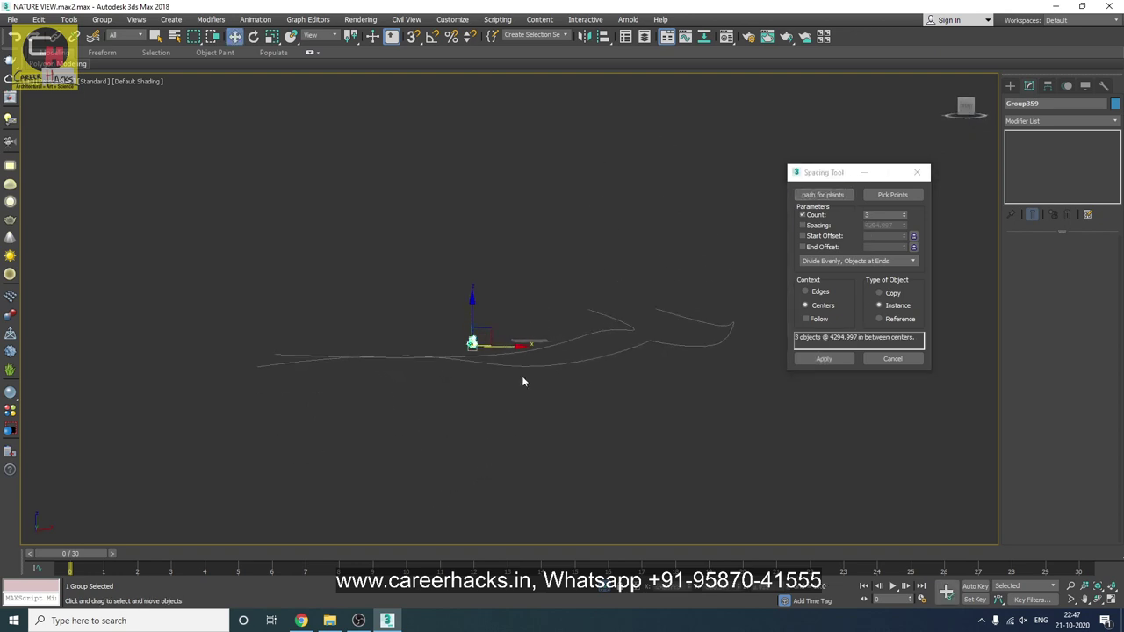
drag(826, 177, 823, 178)
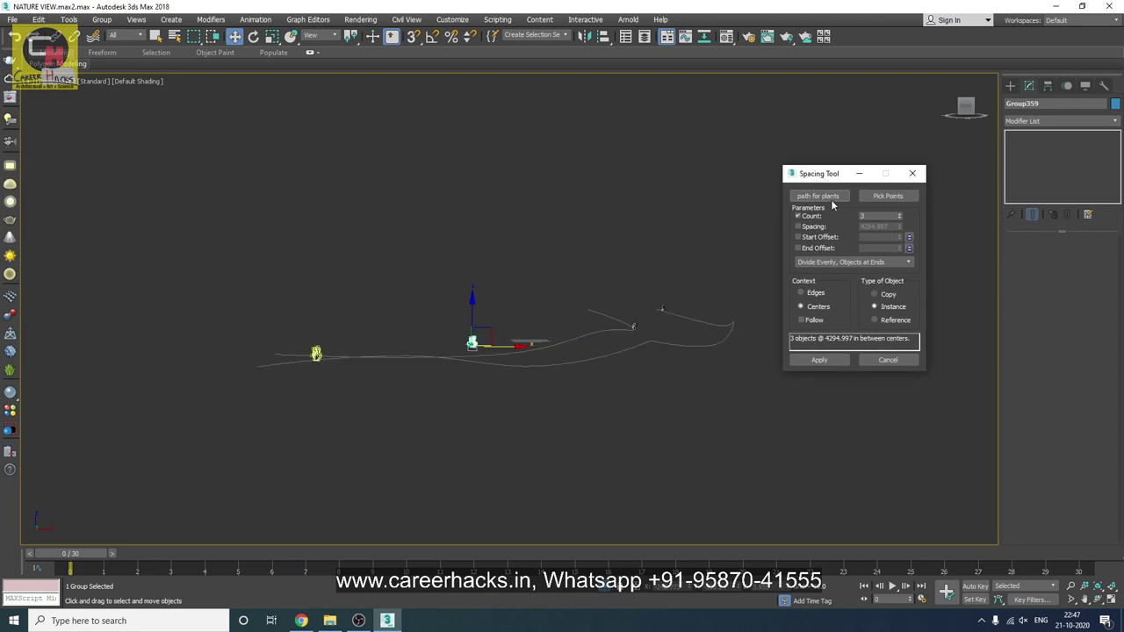
- Set the grass copy count to 56 and close the Spacing Tool
drag(900, 216, 910, 182)
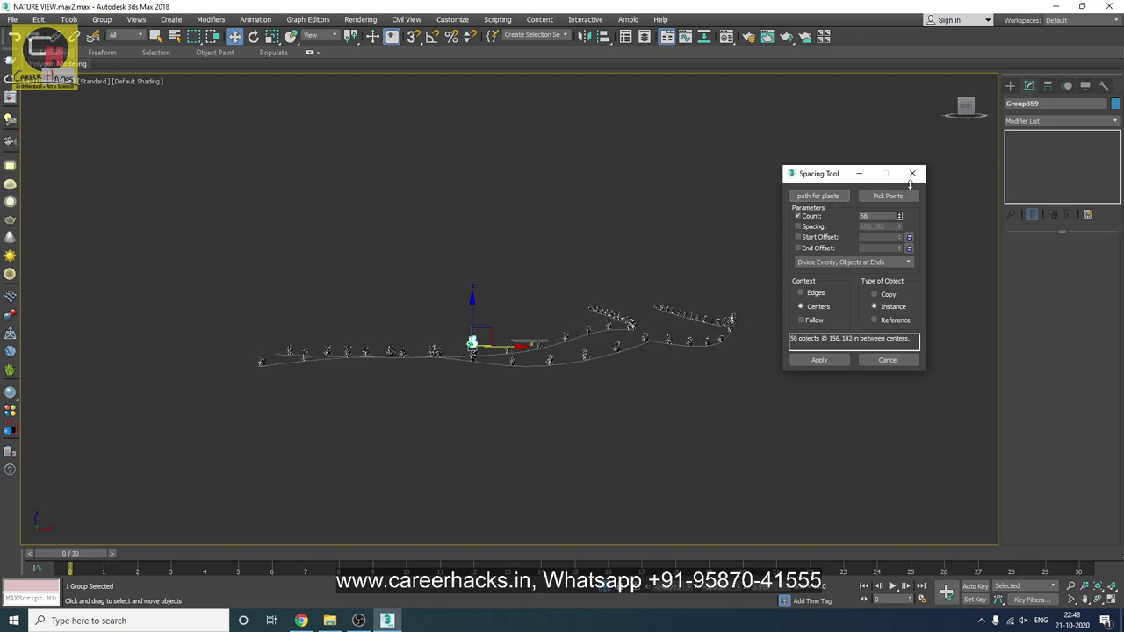
alt+middle_drag(614, 386, 692, 419)
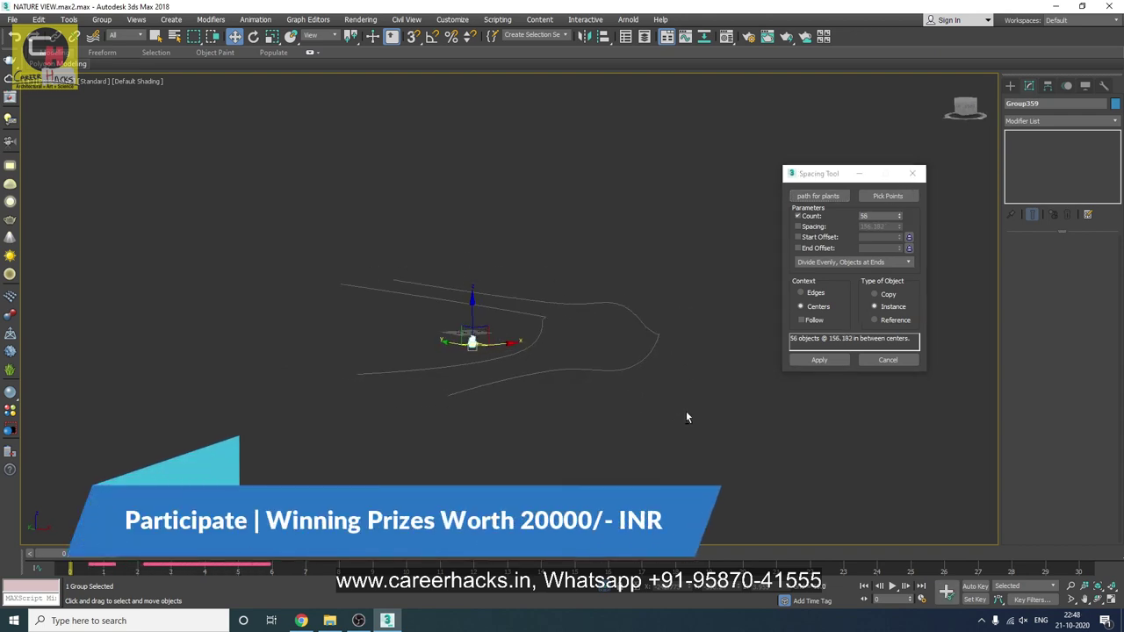
click(858, 173)
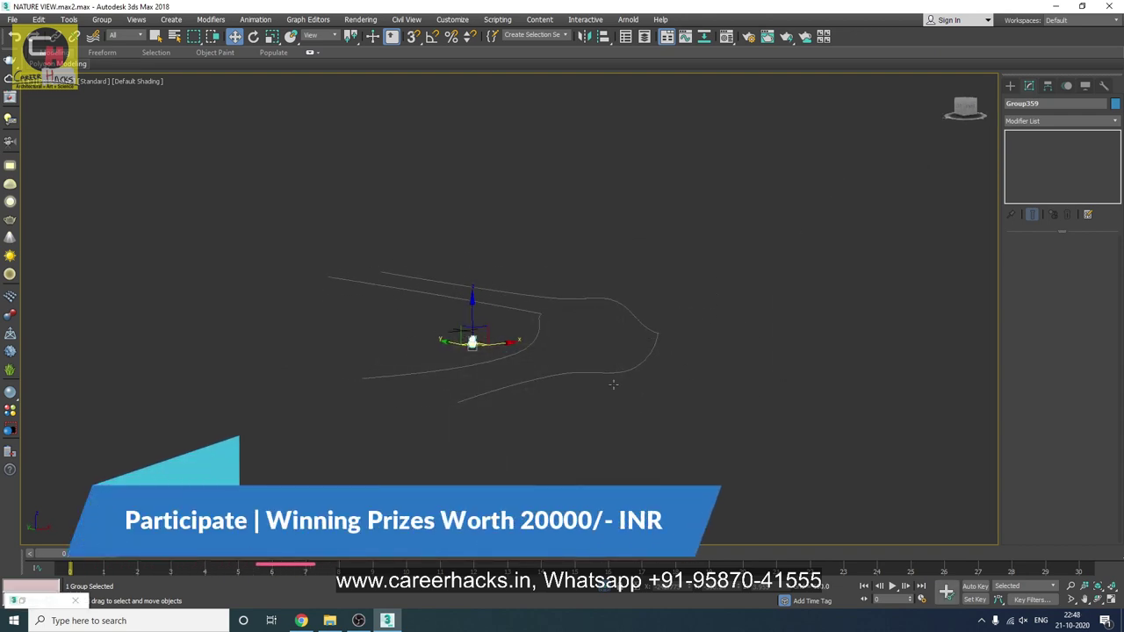
click(44, 600)
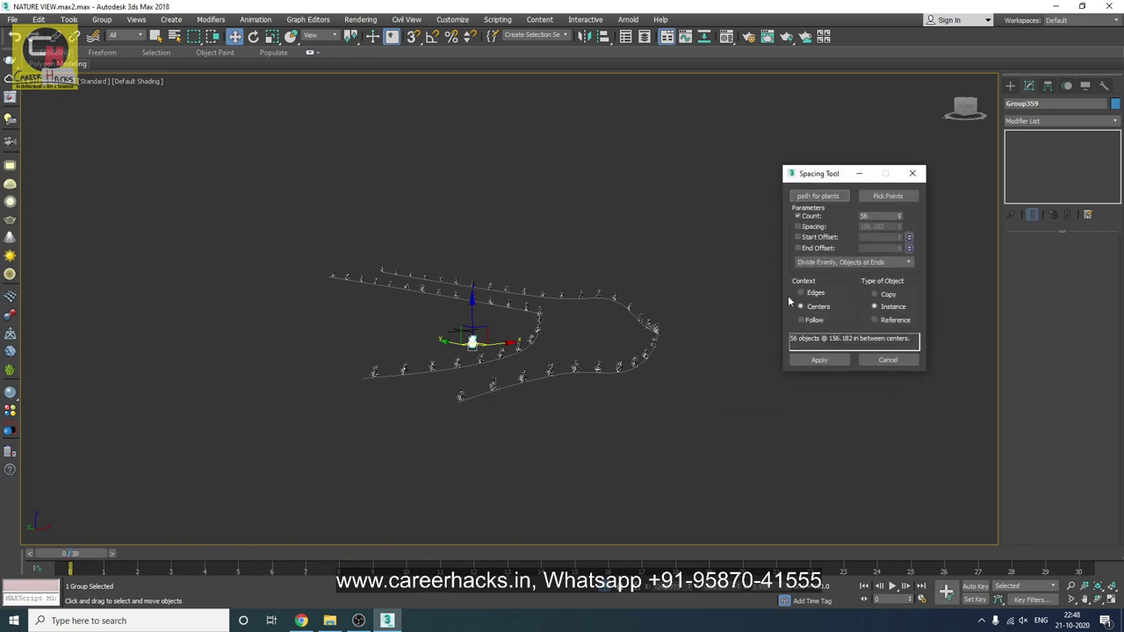
alt+middle_drag(746, 369, 790, 290)
drag(827, 173, 851, 209)
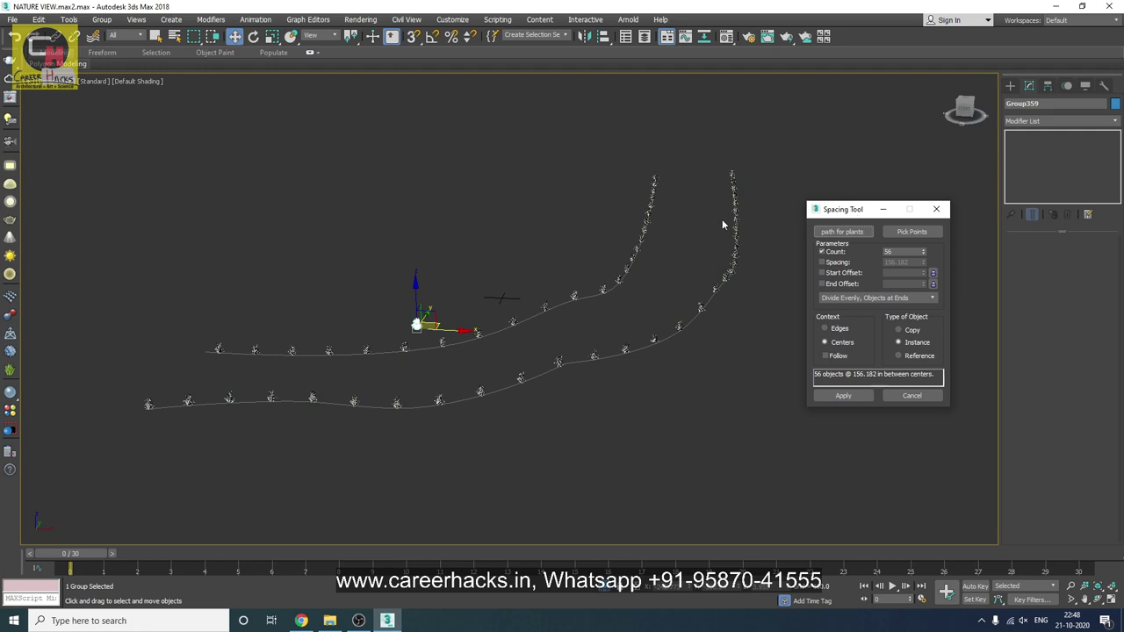
click(911, 395)
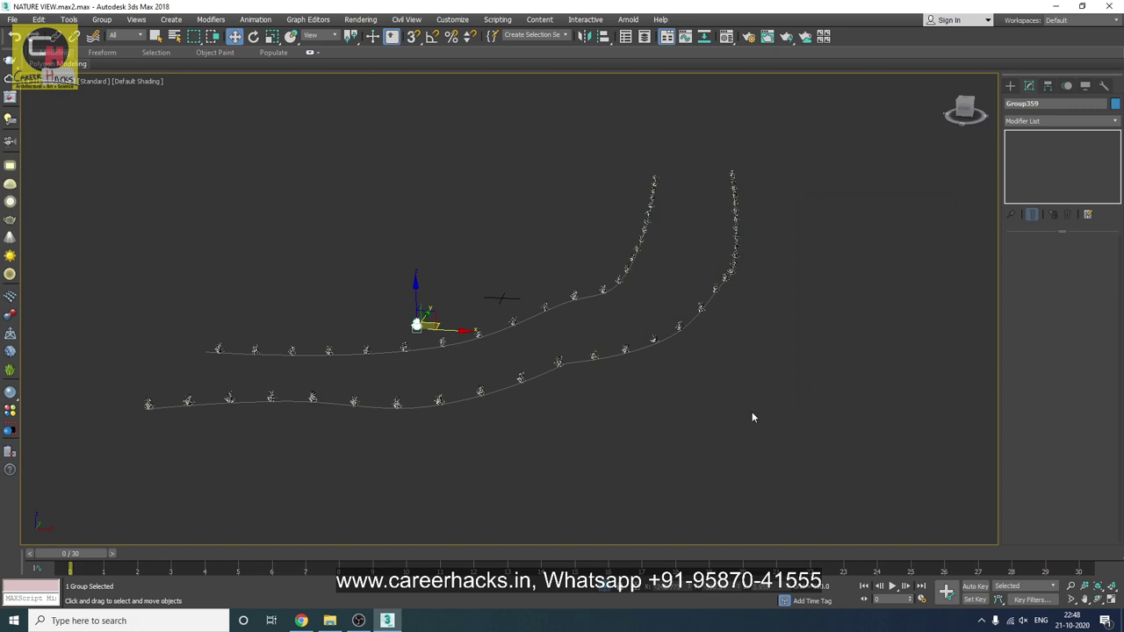
- Unhide everything, then hide all geometry with Shift+G, leaving curves, camera and light
click(705, 409)
right_click(705, 411)
click(738, 359)
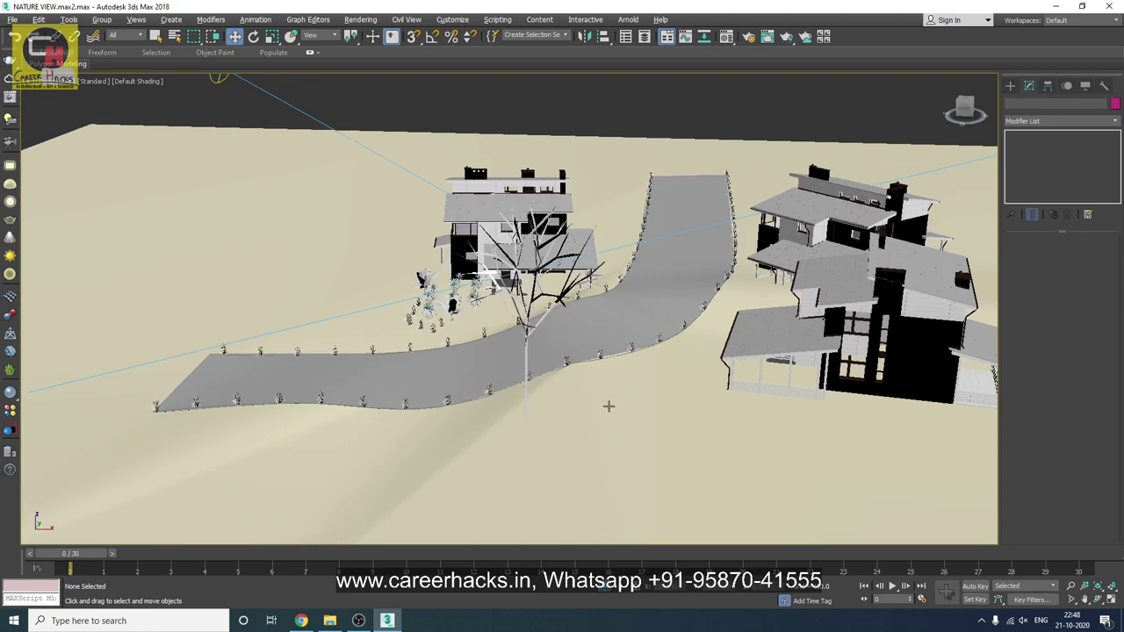
alt+middle_drag(437, 410, 654, 349)
key(alt+z)
scroll(618, 345, up, 3)
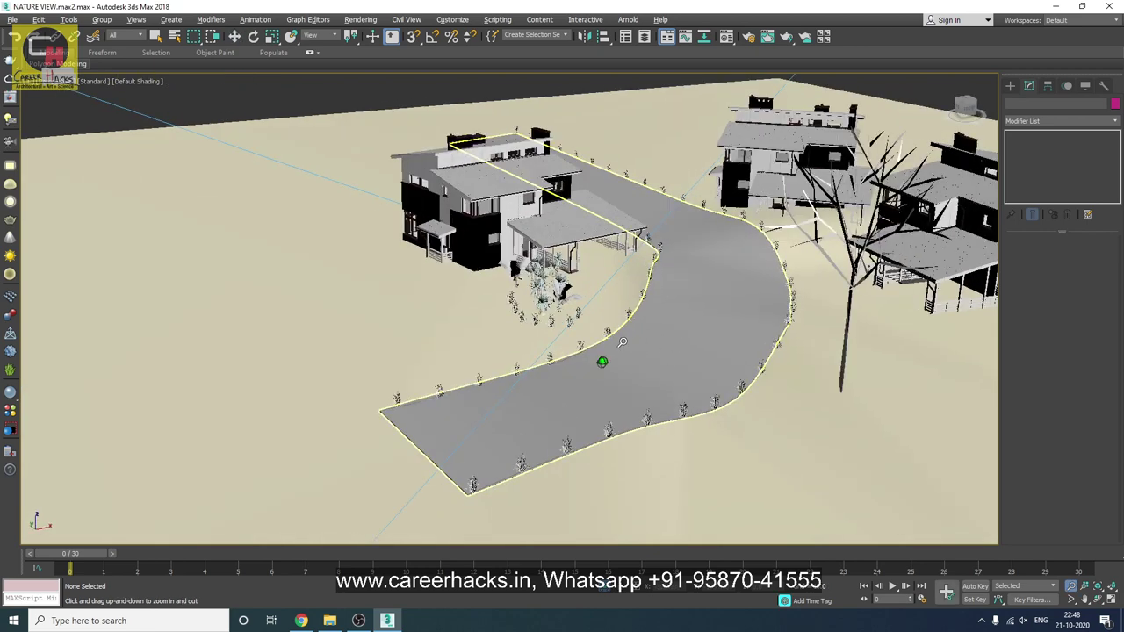
scroll(602, 362, up, 3)
key(w)
click(544, 276)
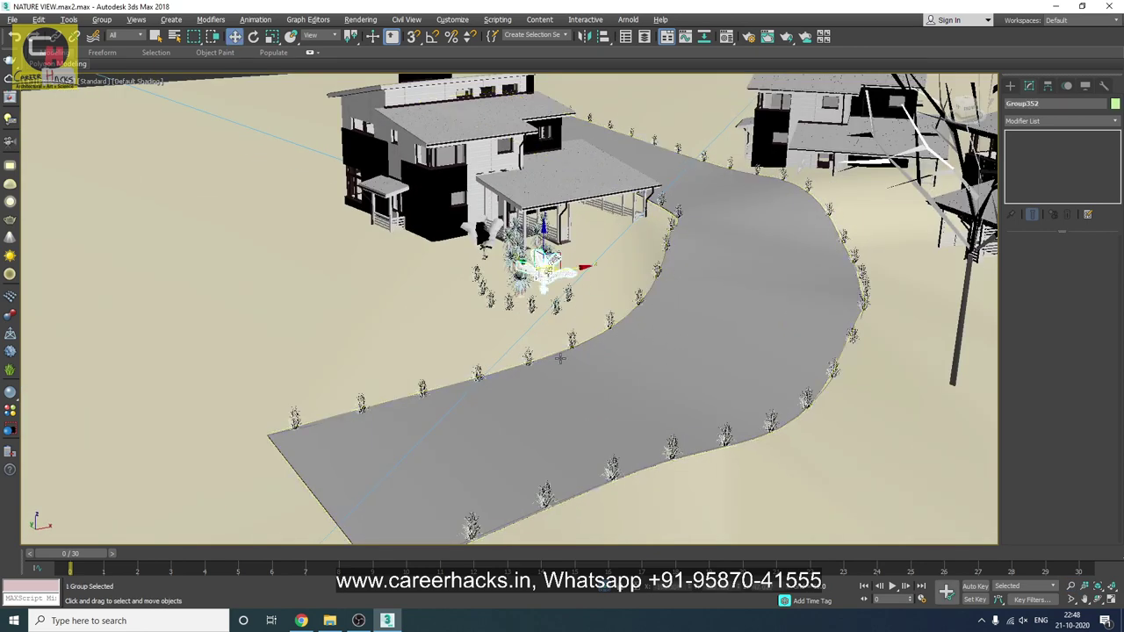
key(shift+g)
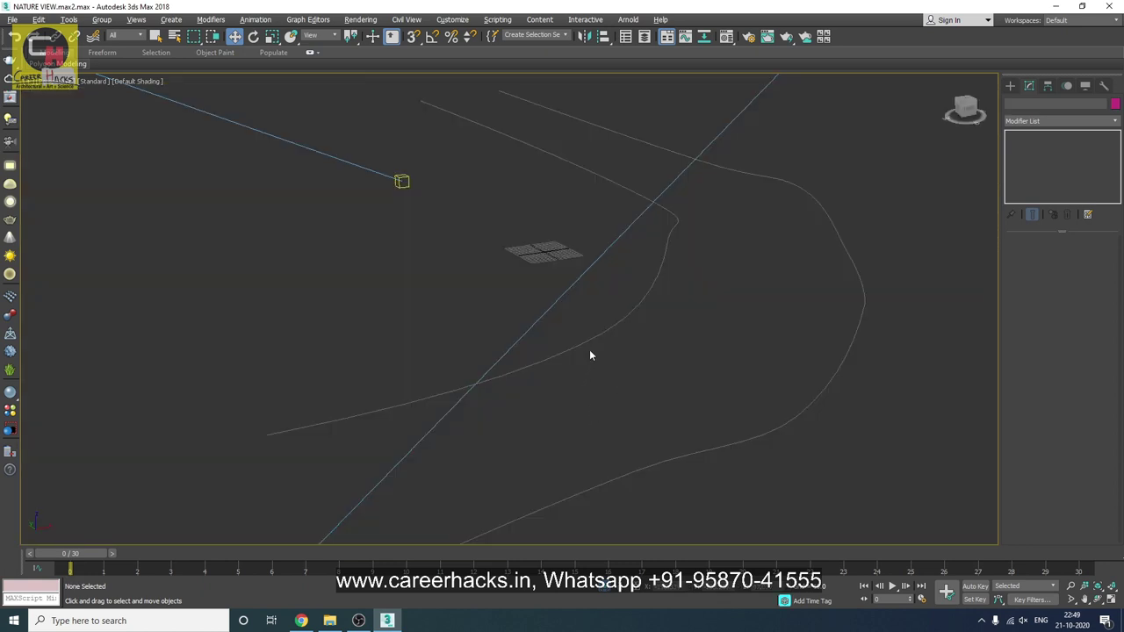
- Isolate the two road curves together with the banana plant group
drag(598, 312, 626, 351)
right_click(734, 297)
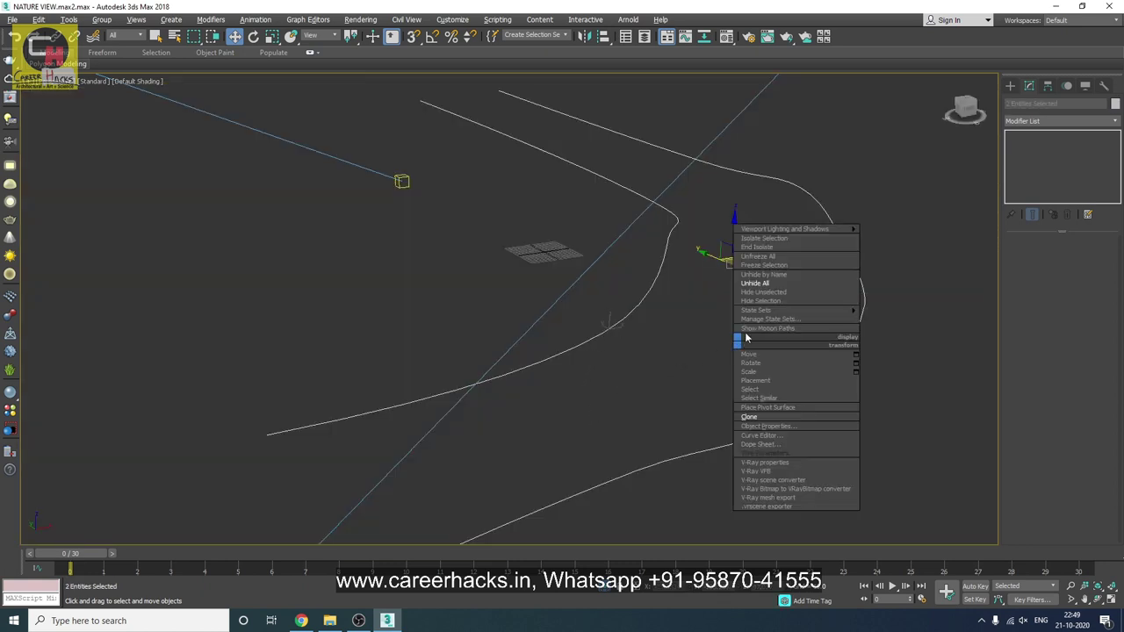
click(757, 289)
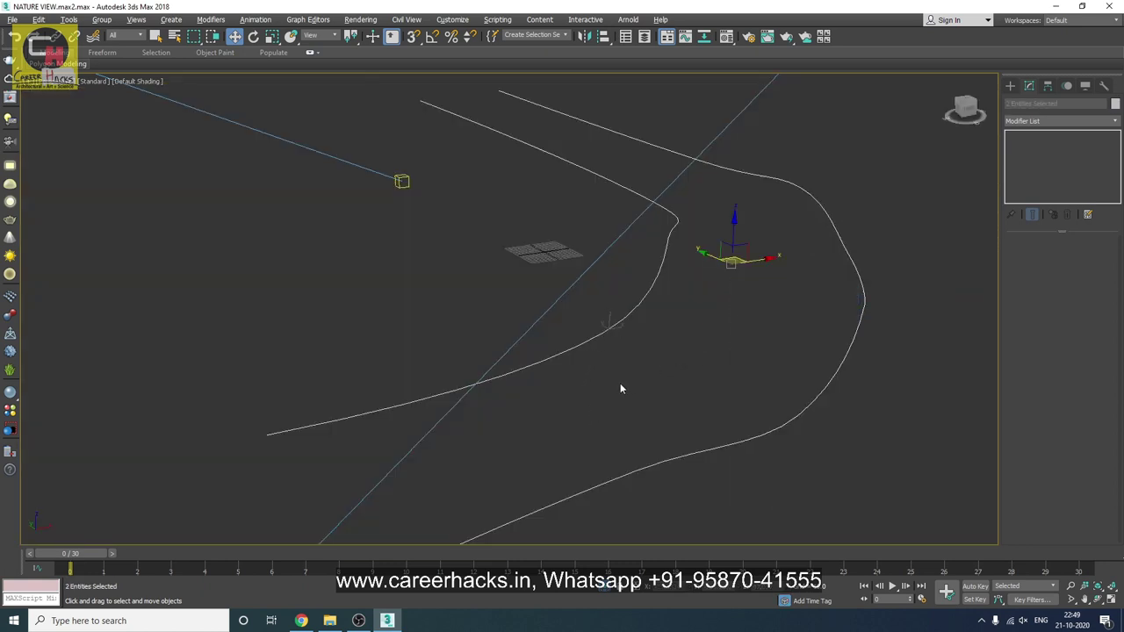
key(shift+g)
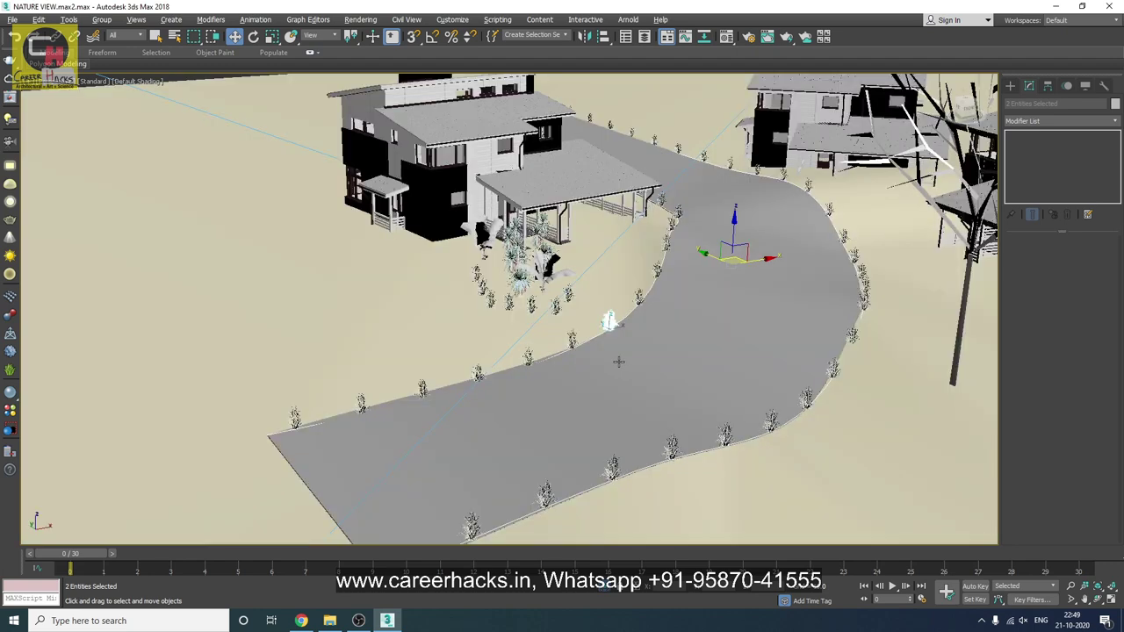
ctrl+click(546, 272)
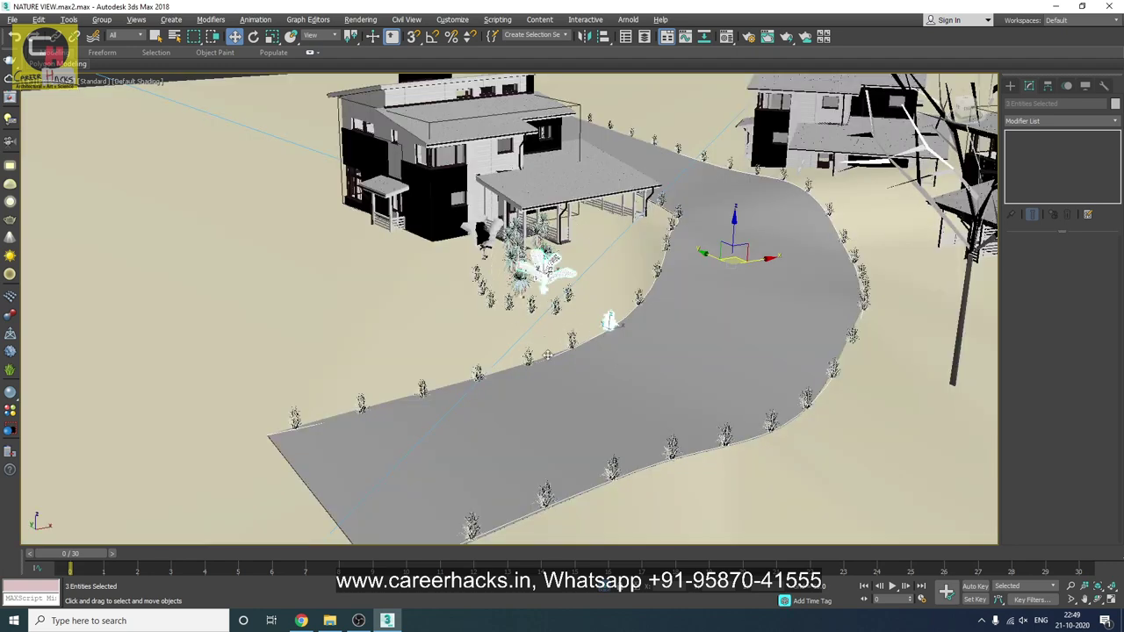
key(alt+q)
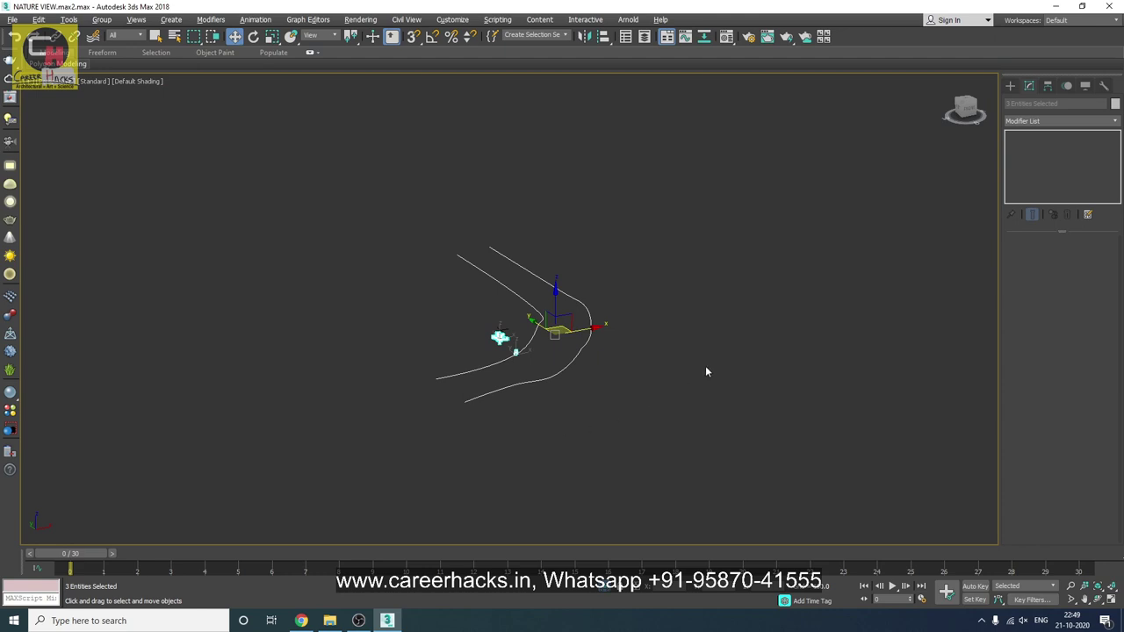
- Hide the extra banana plant sitting on the road curve
click(705, 371)
scroll(571, 325, up, 3)
scroll(570, 325, up, 4)
scroll(570, 324, up, 3)
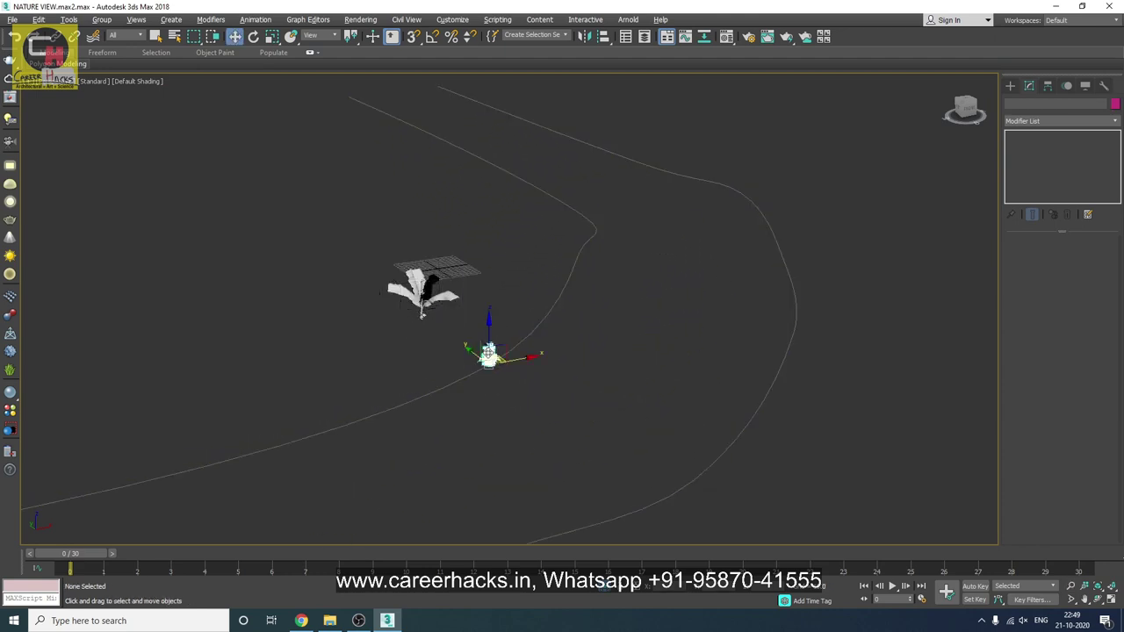
right_click(484, 354)
click(551, 394)
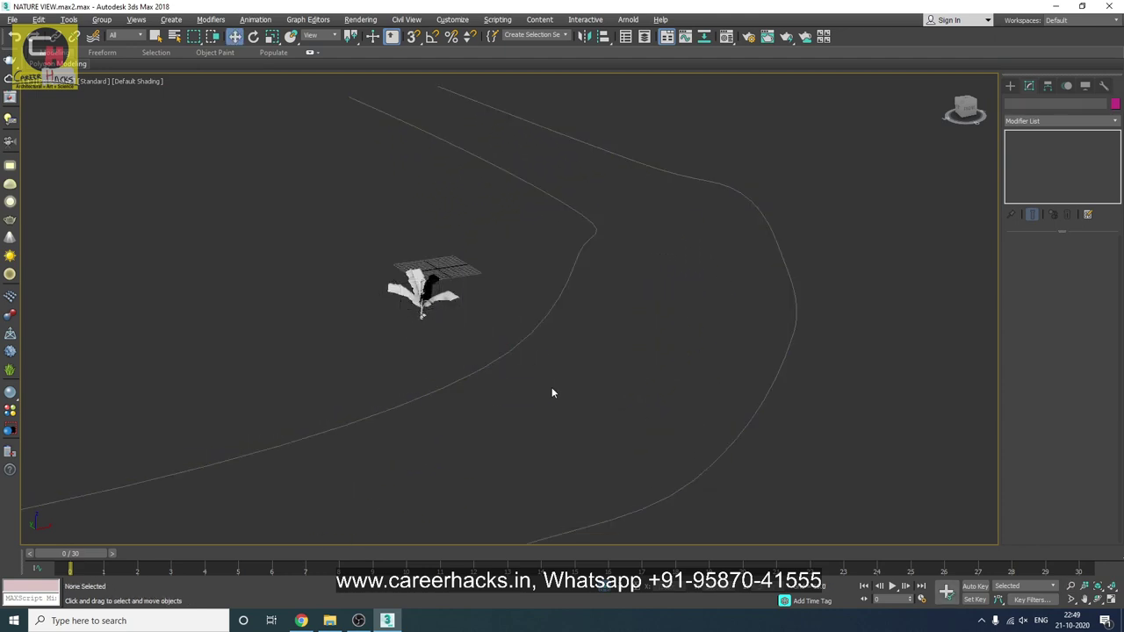
- Space 10 instances of Group352 along the road spline, 954.444 apart, with the Spacing Tool
click(422, 302)
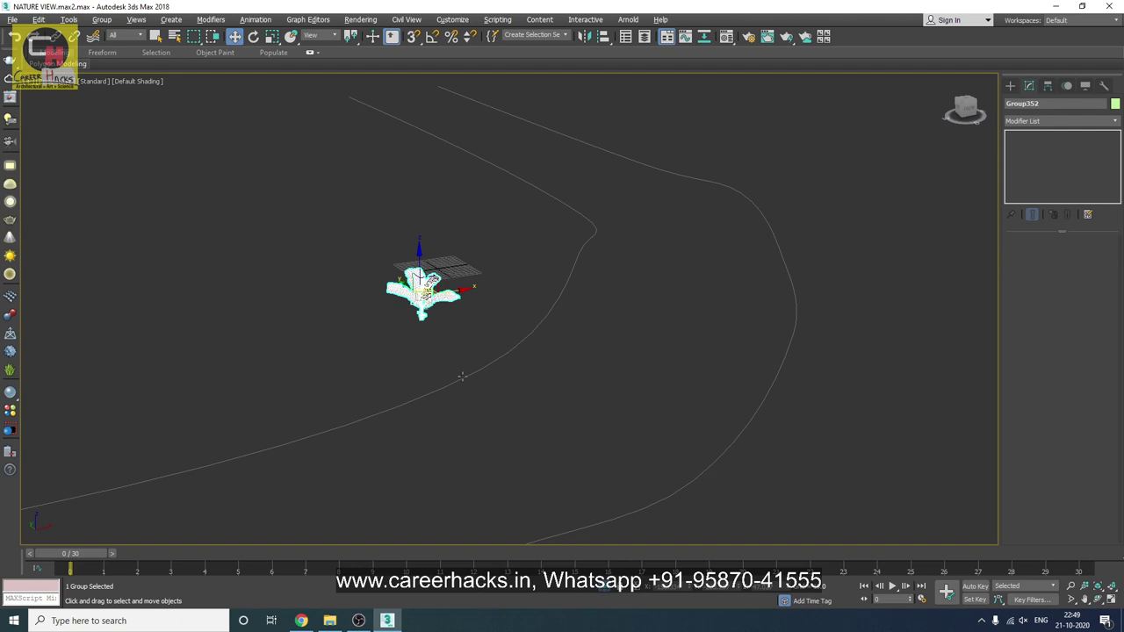
key(shift+i)
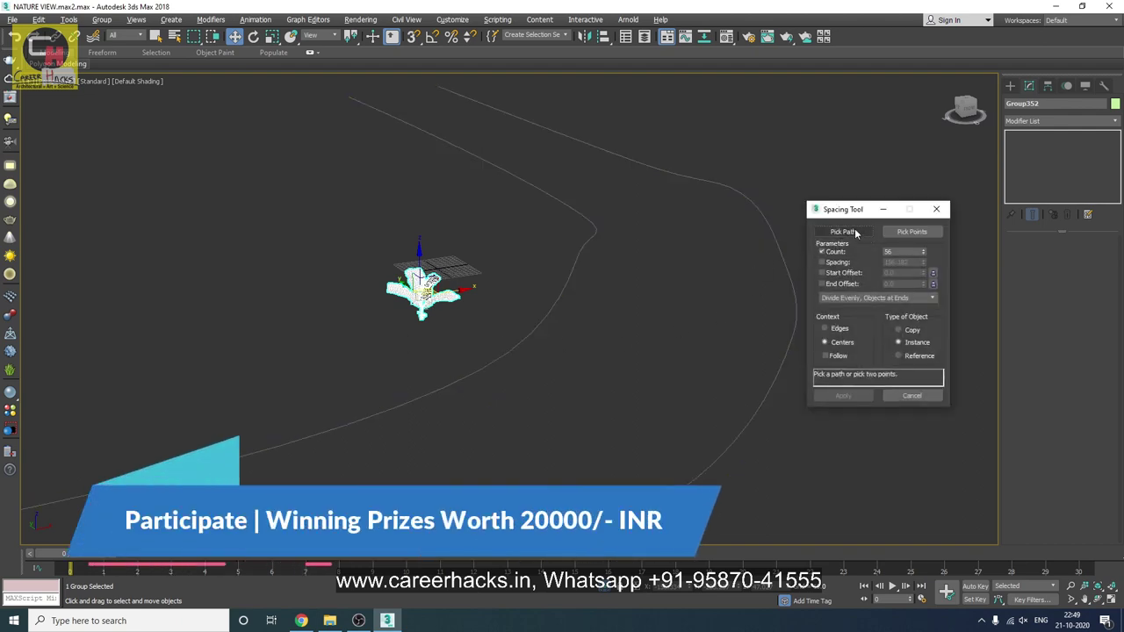
click(855, 233)
click(764, 360)
text(10)
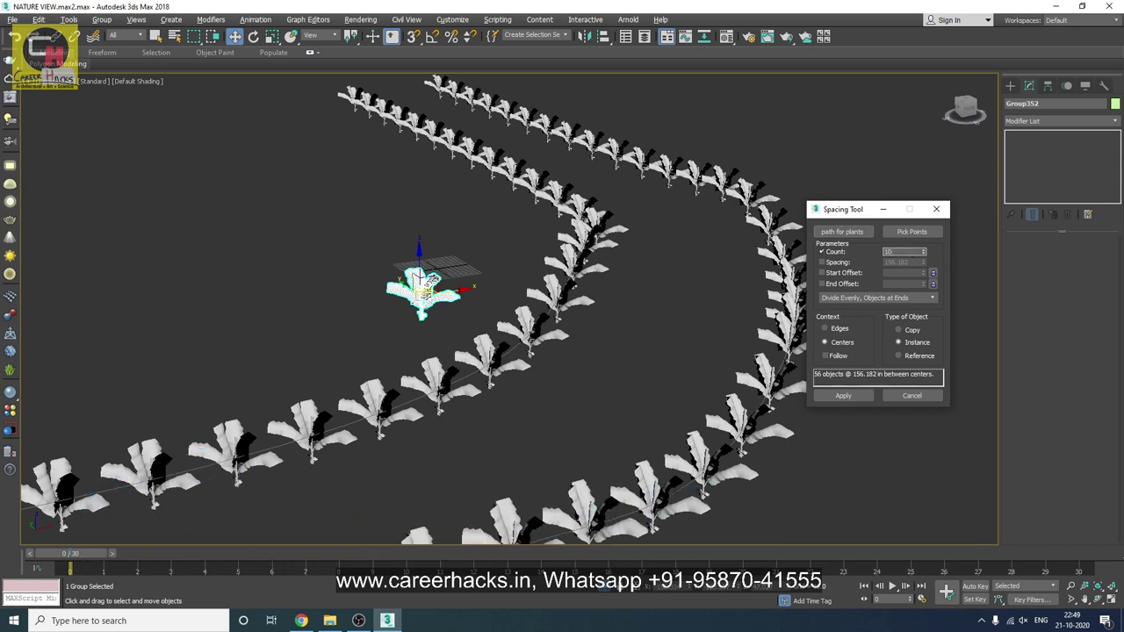
key(Return)
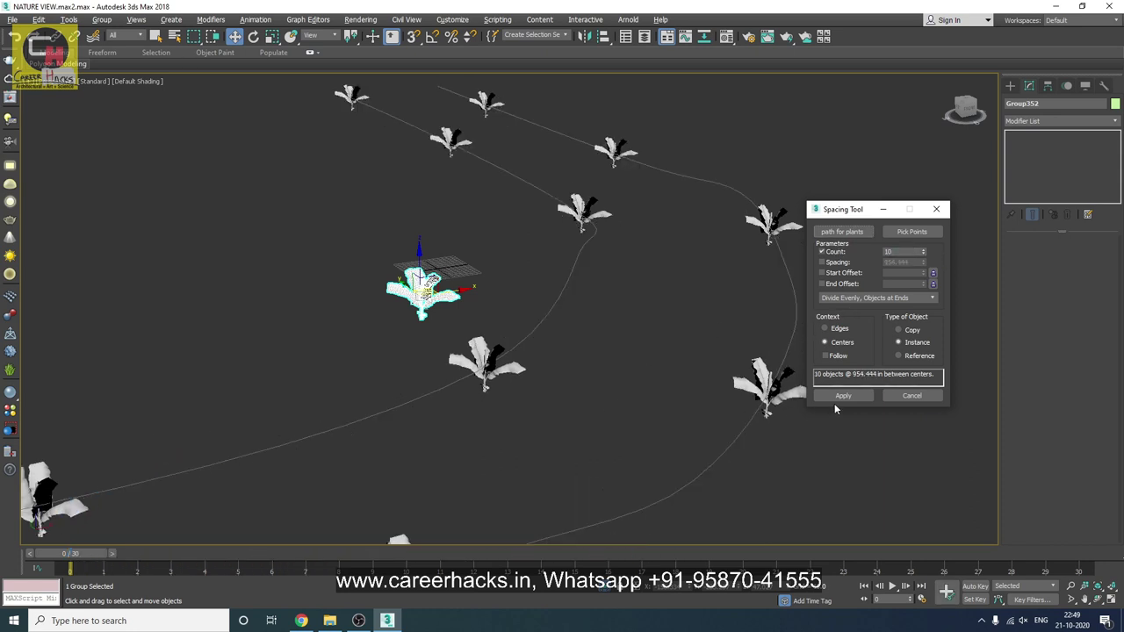
alt+middle_drag(562, 387, 519, 324)
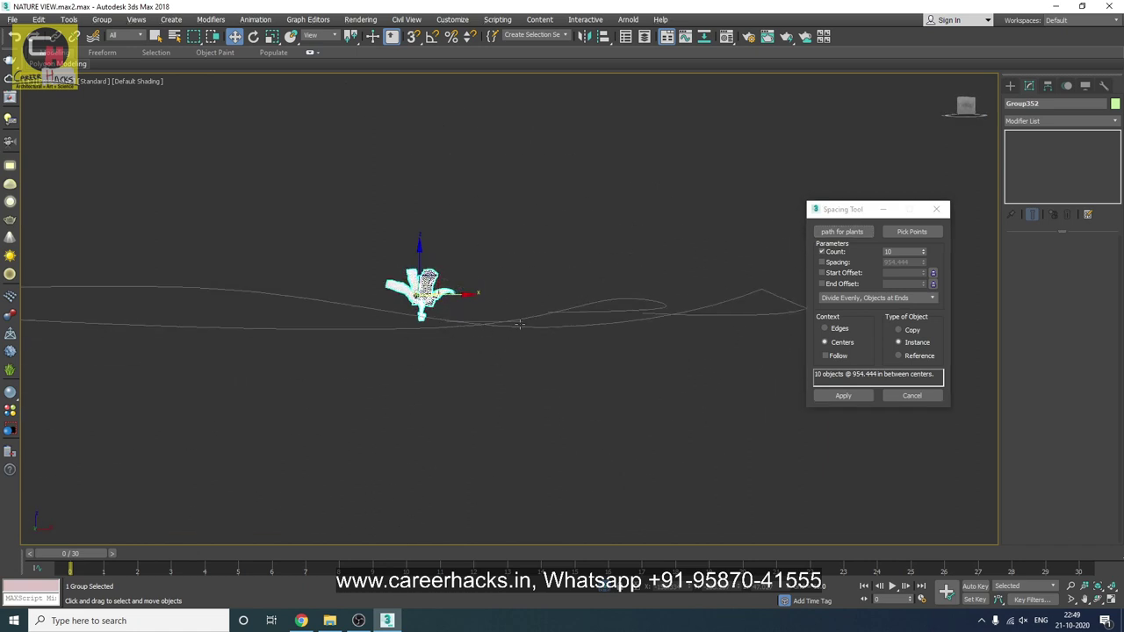
click(1047, 86)
- Move Group352's pivot down to the banana plant's base using Affect Pivot Only
click(1059, 166)
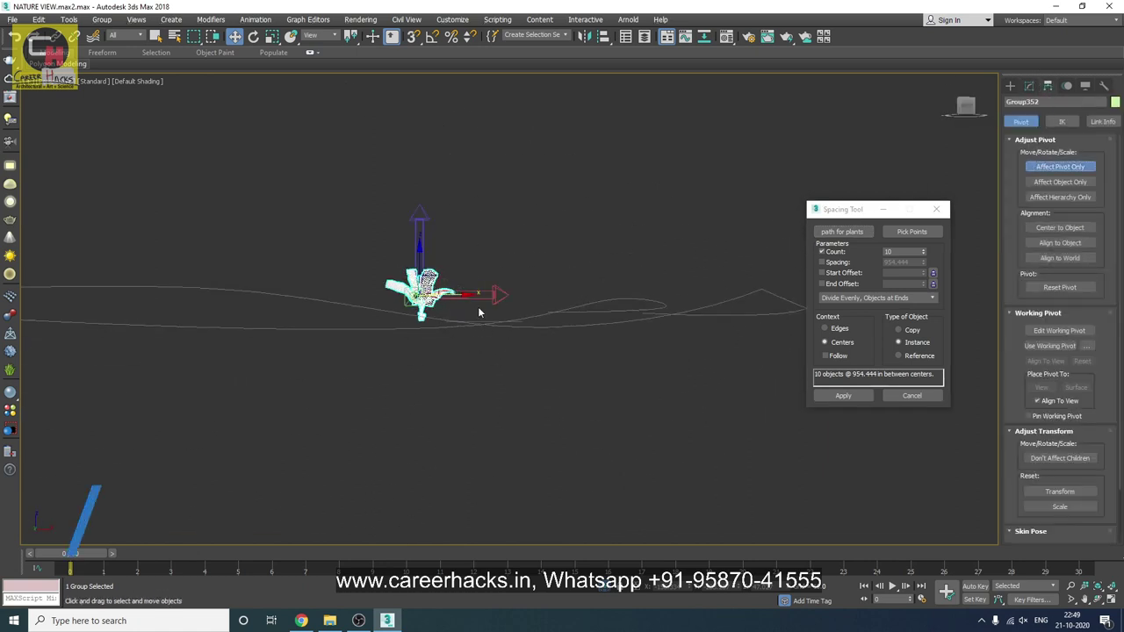
scroll(478, 306, up, 5)
key(F3)
middle_drag(531, 270, 501, 227)
drag(500, 230, 487, 439)
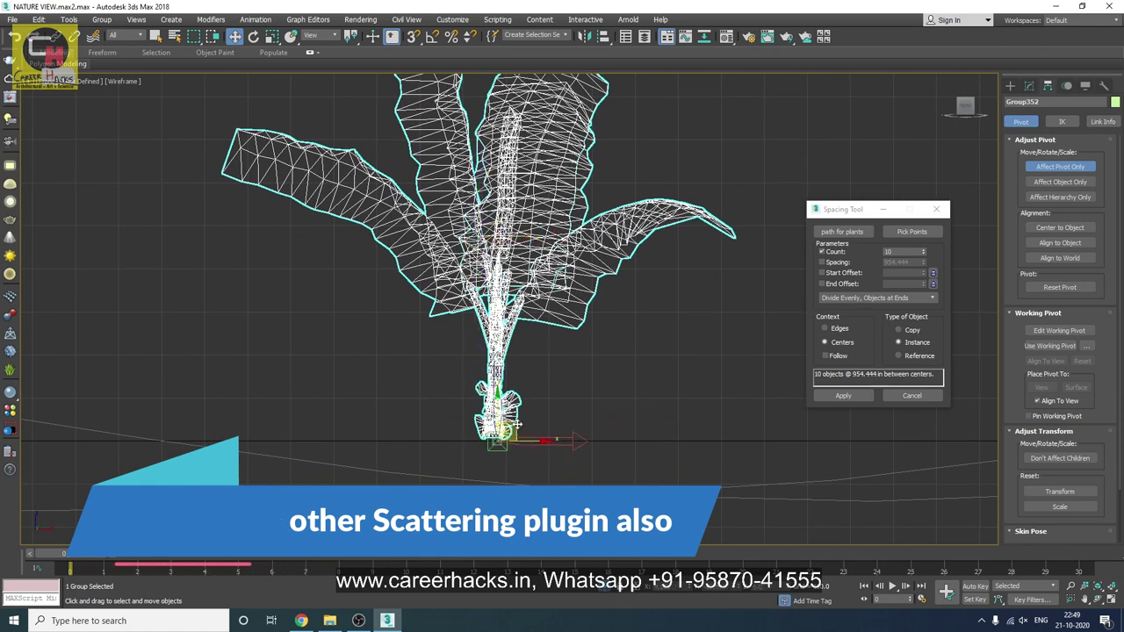
click(1029, 86)
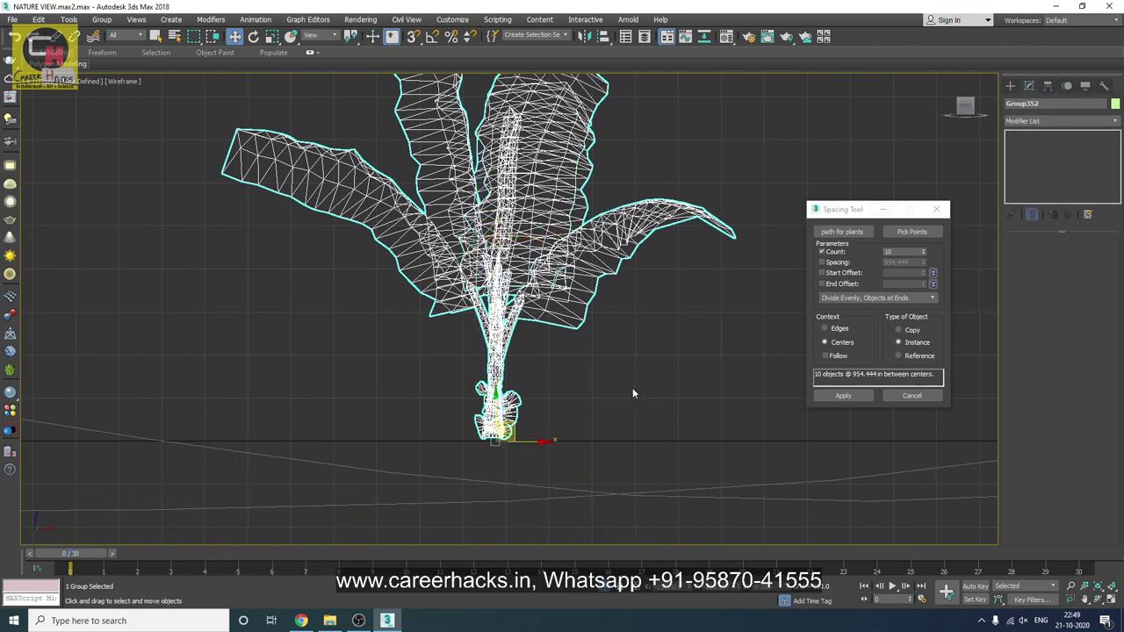
key(p)
key(z)
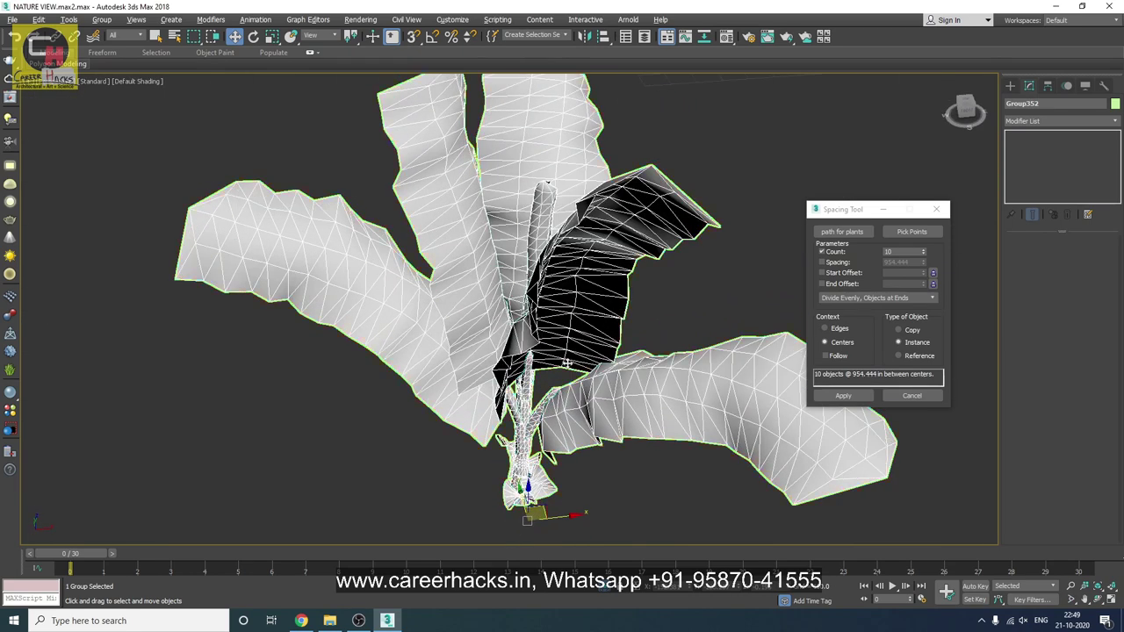
- Apply the Spacing Tool to place 10 instanced banana plants along the path curve
scroll(672, 459, down, 5)
scroll(647, 444, down, 3)
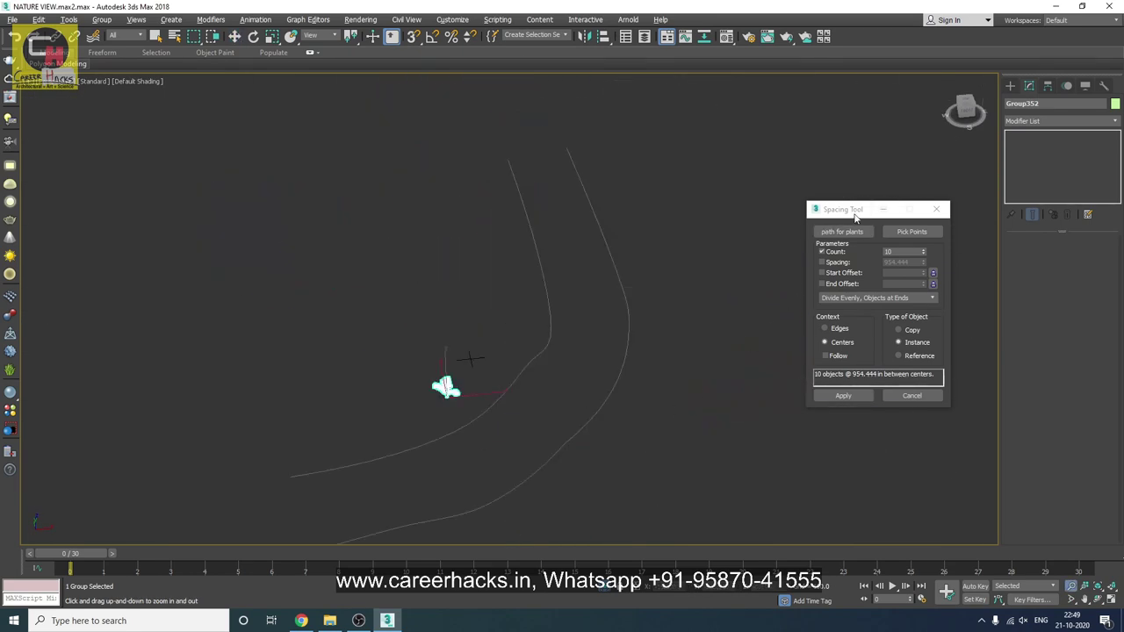
drag(854, 217, 863, 208)
mouse_move(694, 431)
alt+middle_down()
mouse_move(670, 395)
mouse_move(679, 371)
alt+middle_up()
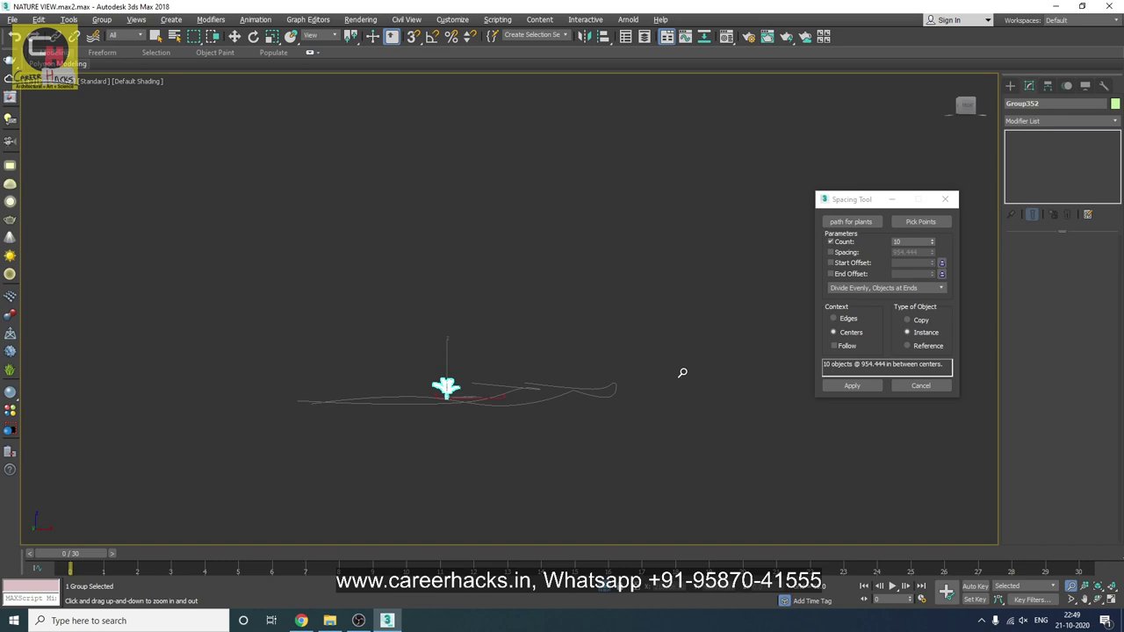
click(855, 217)
click(856, 386)
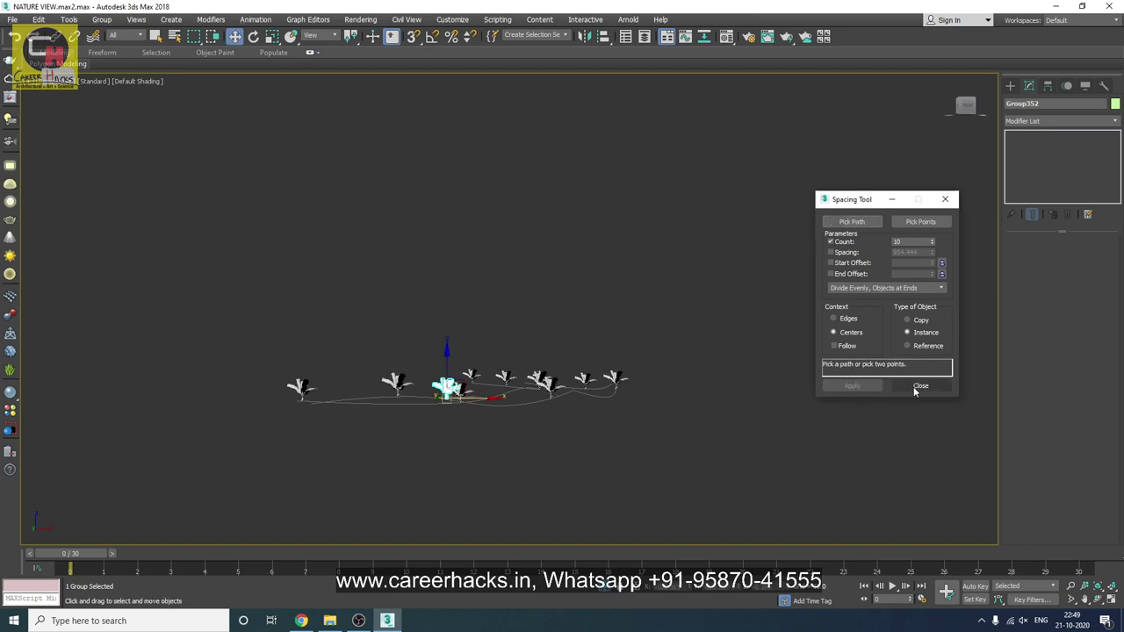
click(918, 385)
click(709, 409)
right_click(709, 410)
- Isolate the single banana plant group Group420 beside the road
click(744, 366)
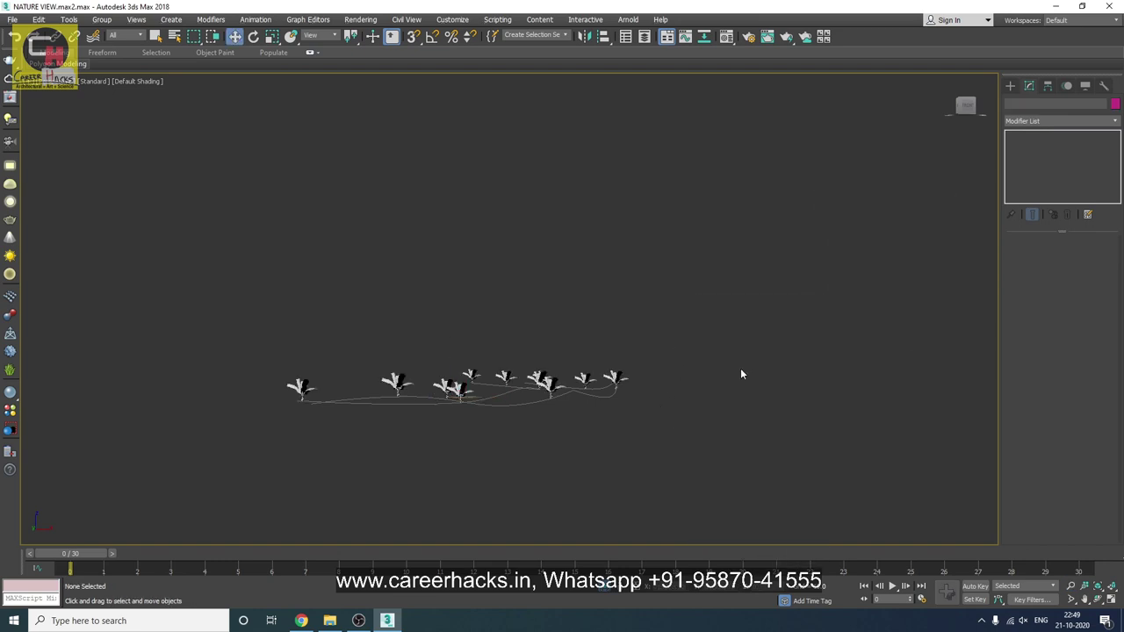
mouse_move(667, 383)
alt+middle_down()
mouse_move(579, 462)
mouse_move(558, 410)
mouse_move(670, 459)
mouse_move(753, 425)
mouse_move(702, 413)
mouse_move(667, 456)
mouse_move(632, 430)
mouse_move(616, 442)
mouse_move(699, 446)
alt+middle_up()
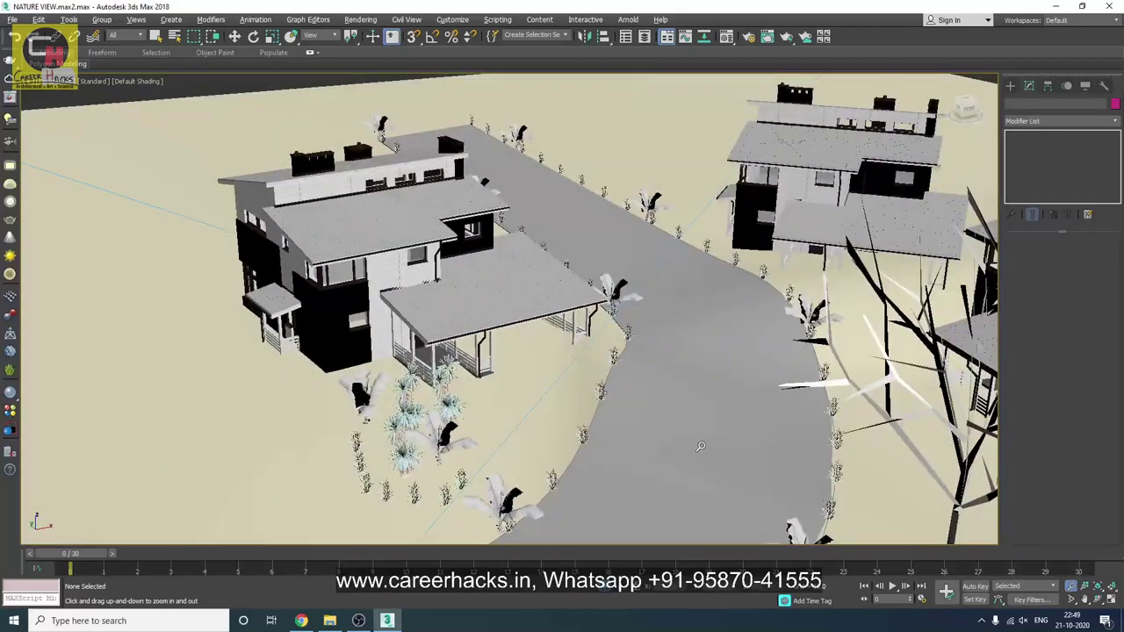
drag(534, 484, 509, 449)
key(w)
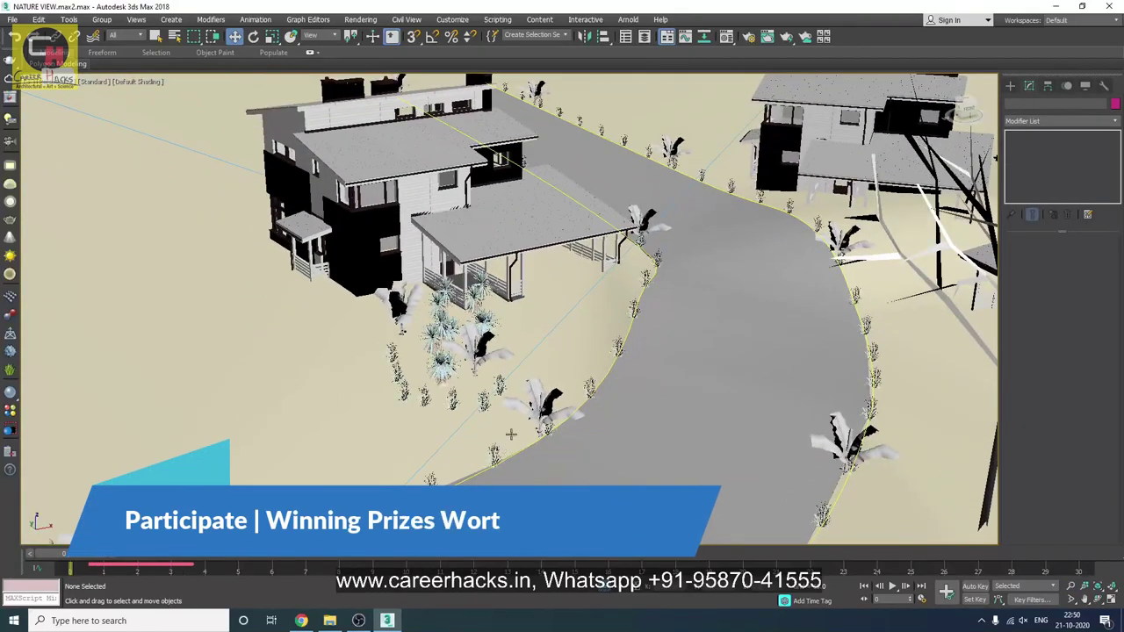
click(543, 406)
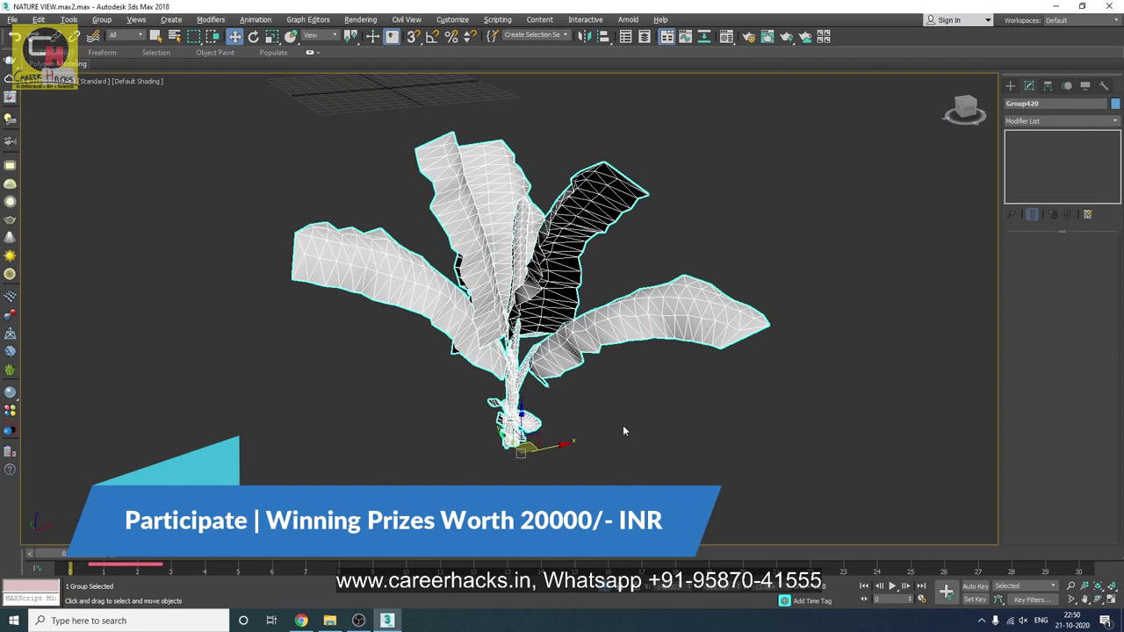
key(alt+q)
- Review the scene's missing texture files in the Asset Tracking list
click(689, 456)
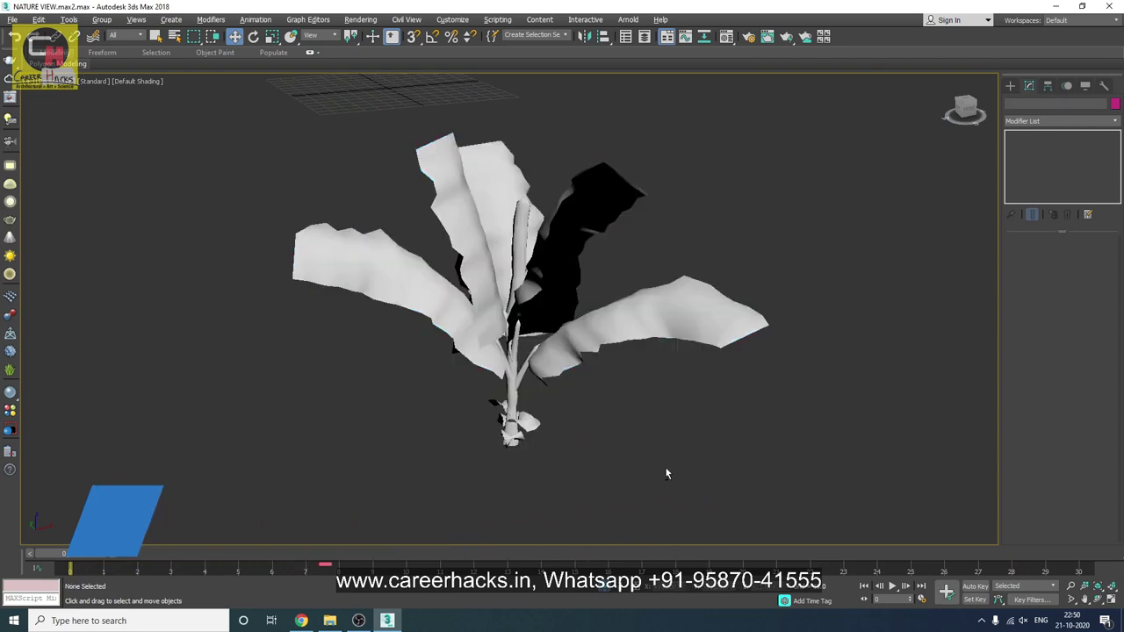
alt+middle_drag(665, 466, 634, 445)
click(737, 313)
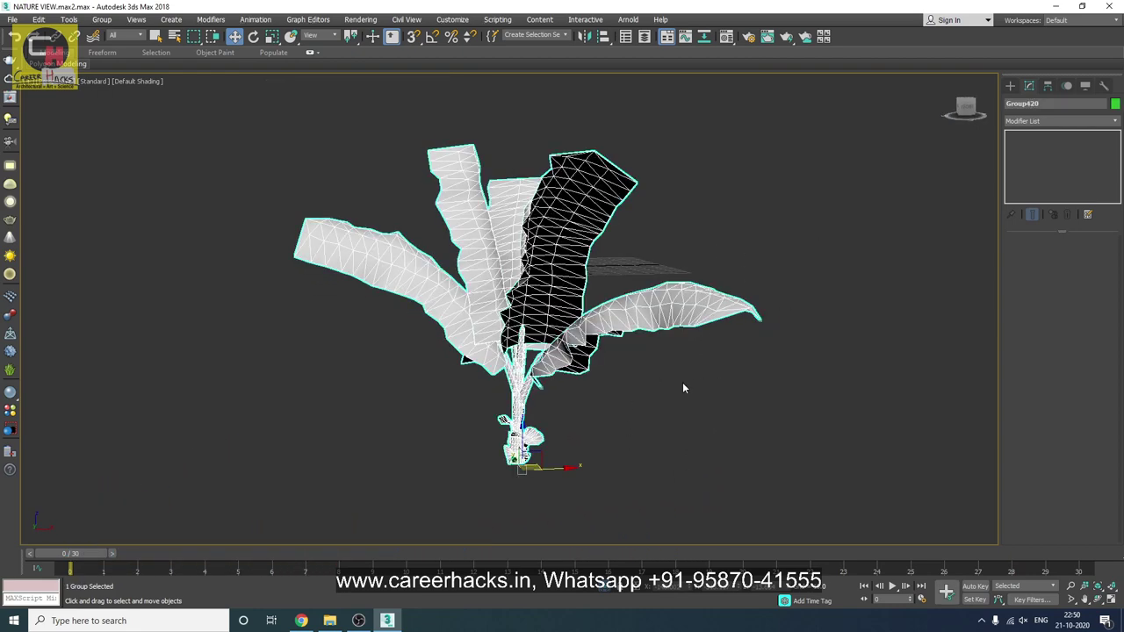
key(shift+t)
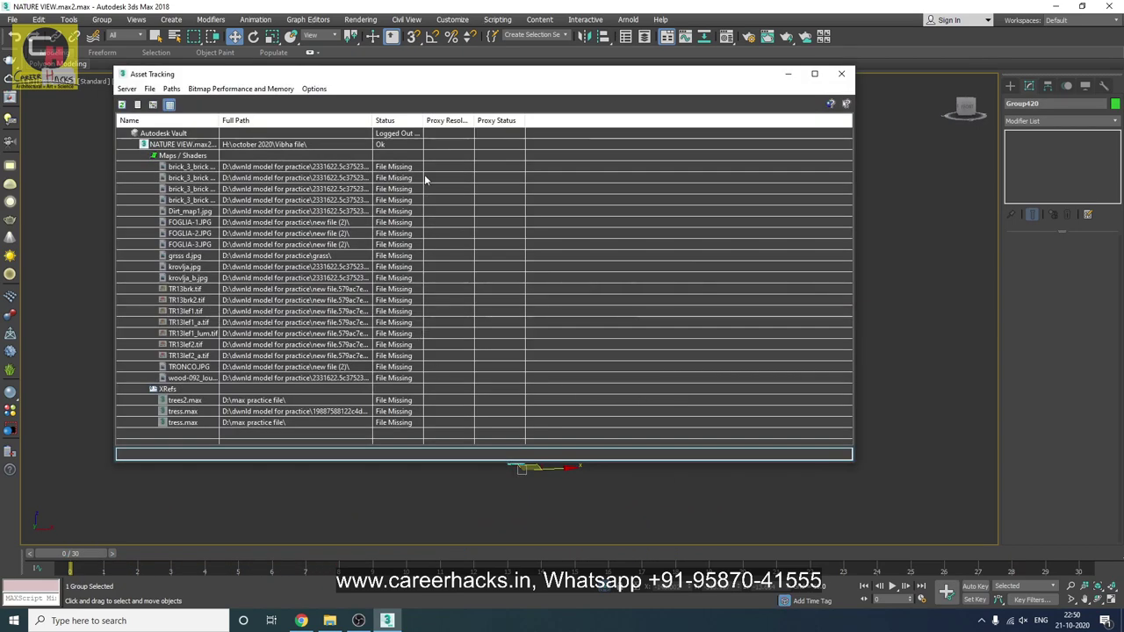
click(424, 167)
shift+click(404, 424)
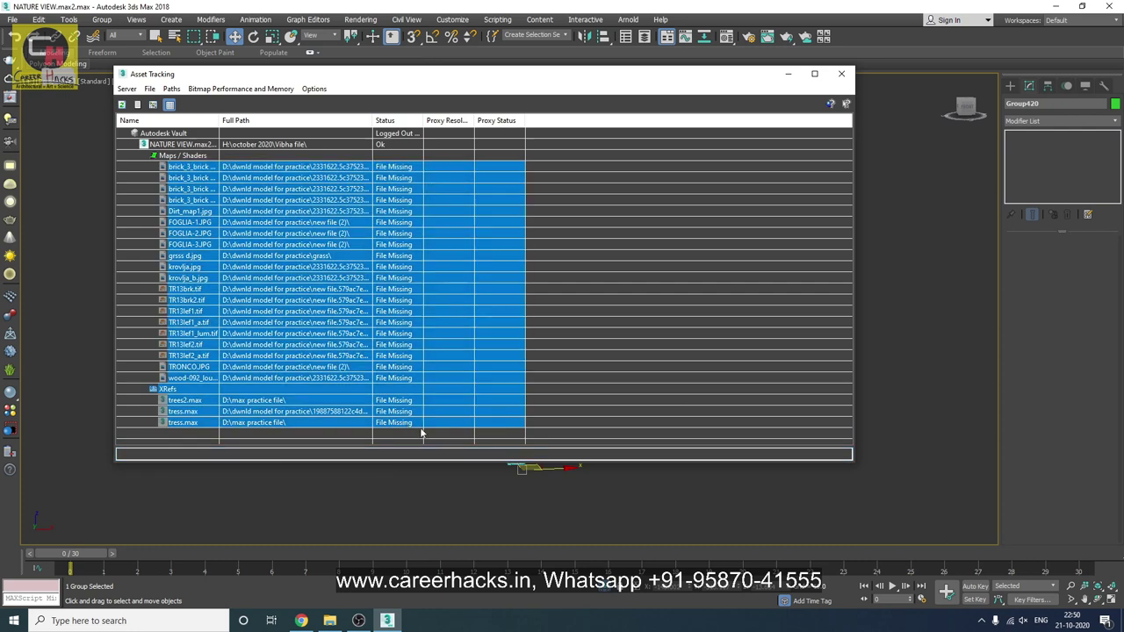
click(841, 74)
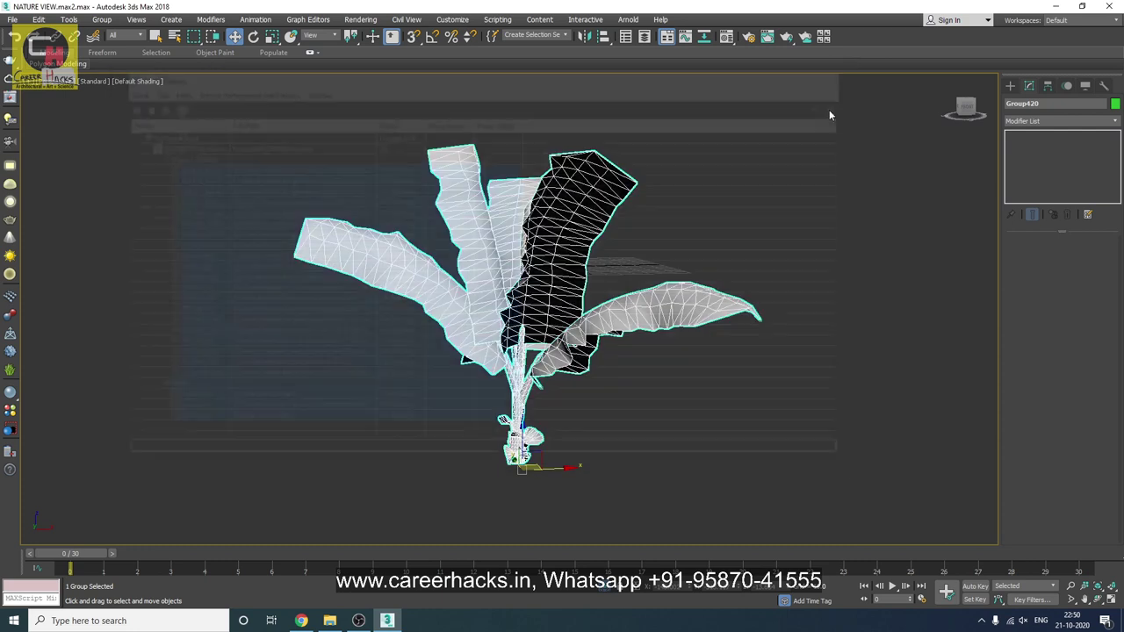
- Reselect Group420 and bring up the Group menu
click(649, 475)
click(545, 359)
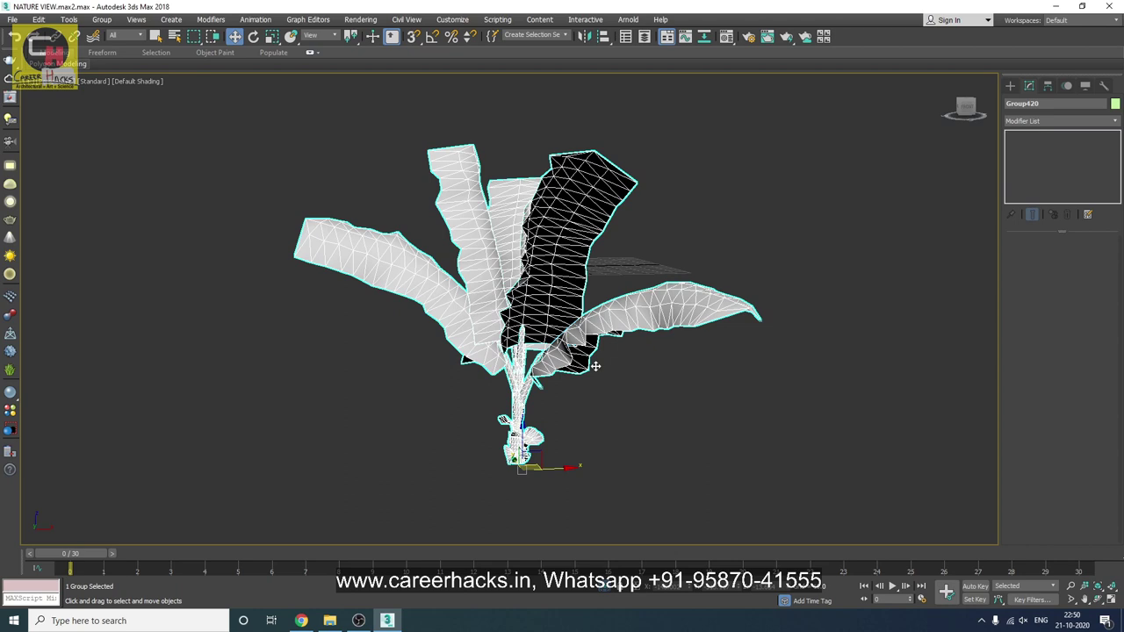
click(1055, 103)
click(102, 19)
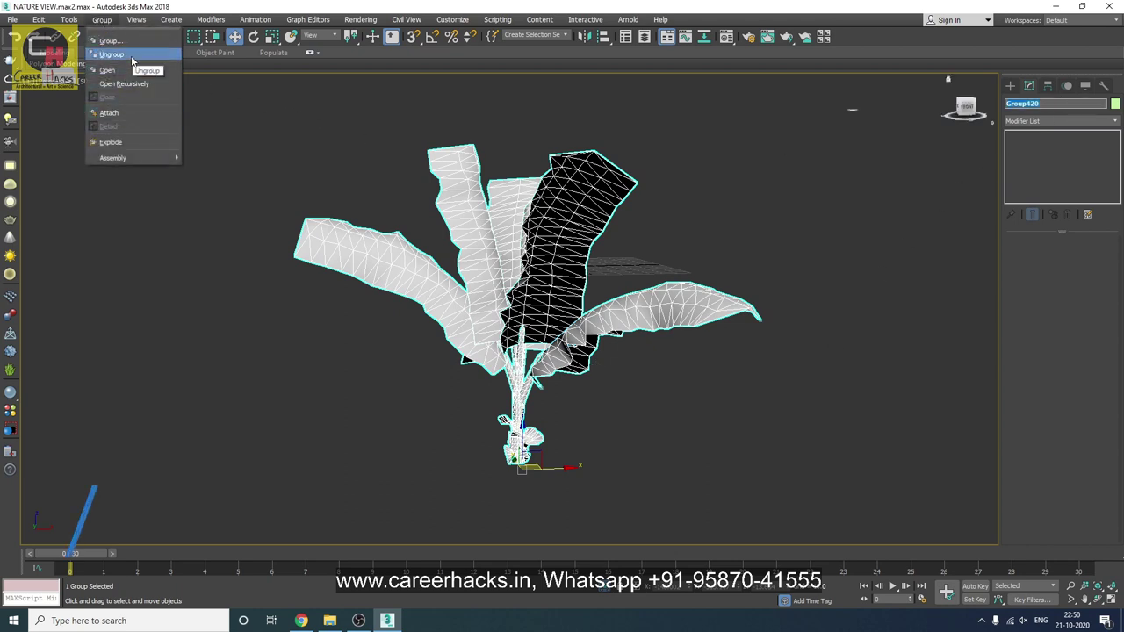
- Ungroup the banana plant and attach all its parts to leaf029, matching material IDs
click(129, 142)
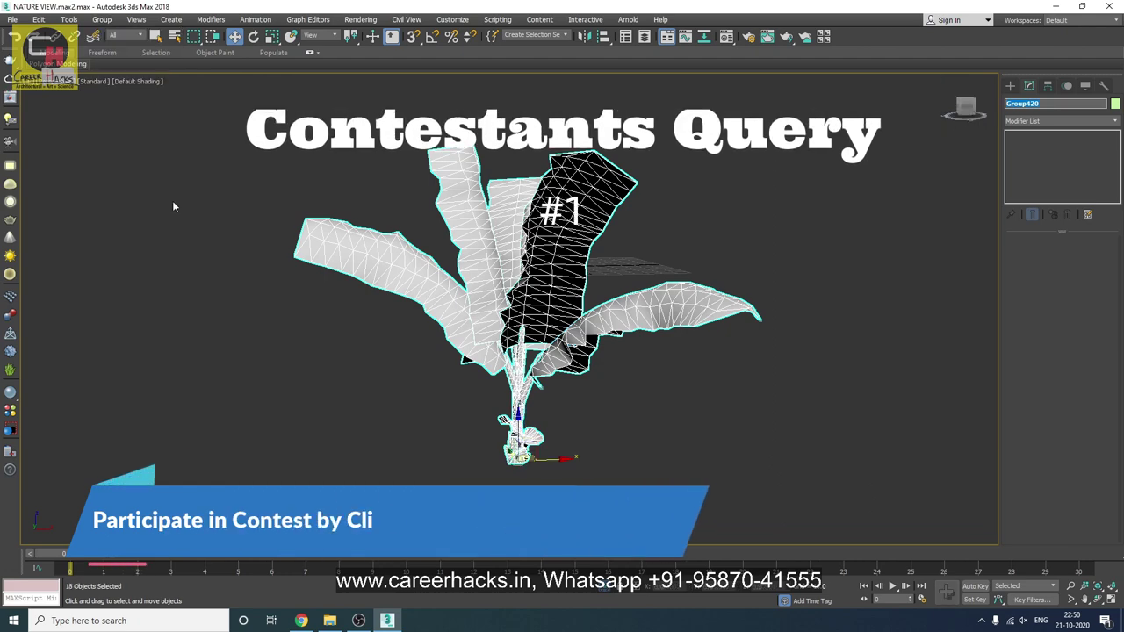
alt+middle_drag(738, 501, 616, 427)
click(595, 292)
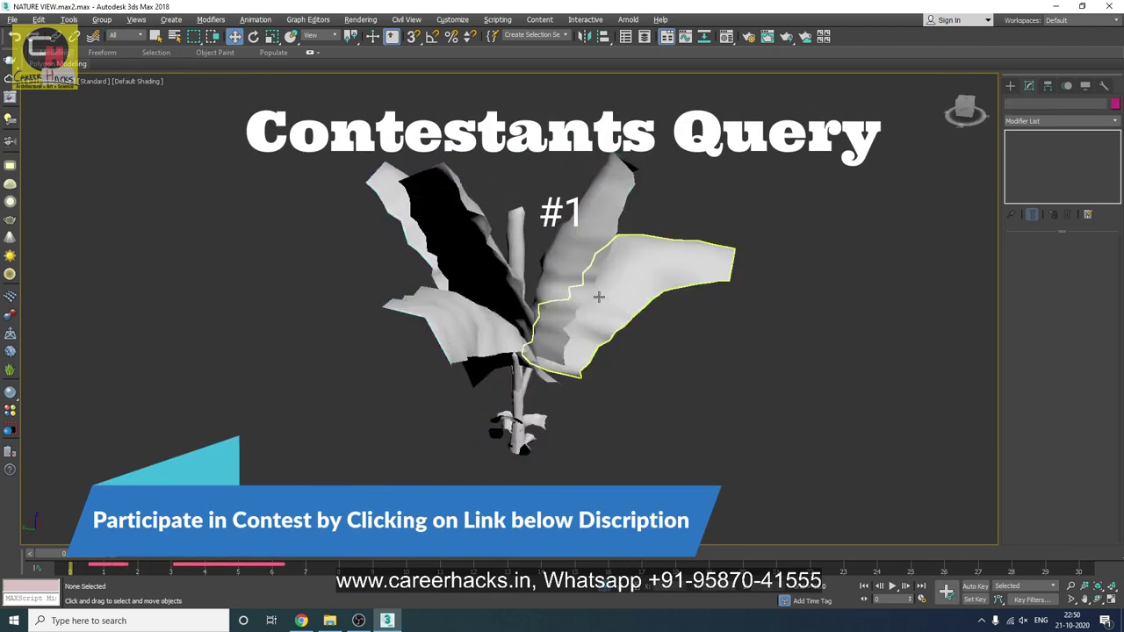
right_click(595, 292)
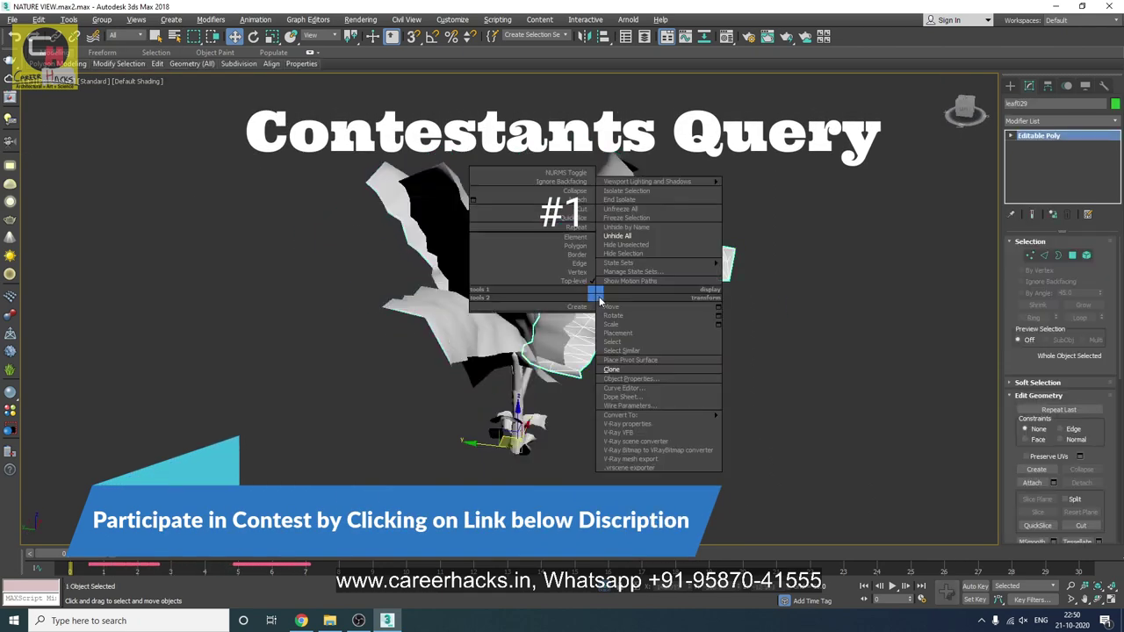
click(472, 201)
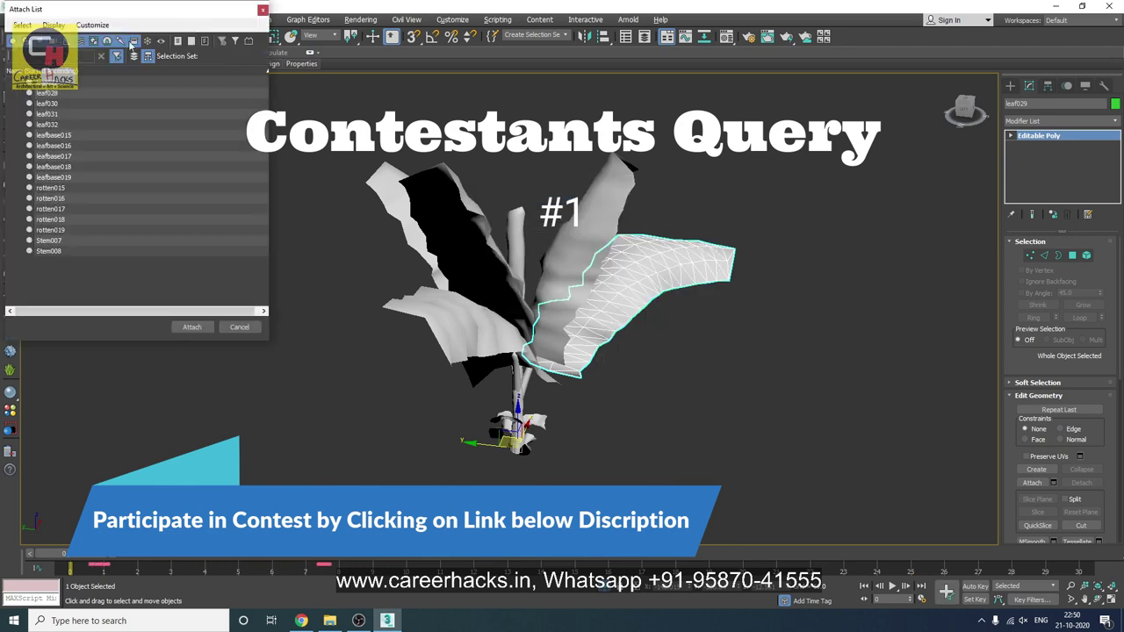
shift+click(47, 251)
click(185, 329)
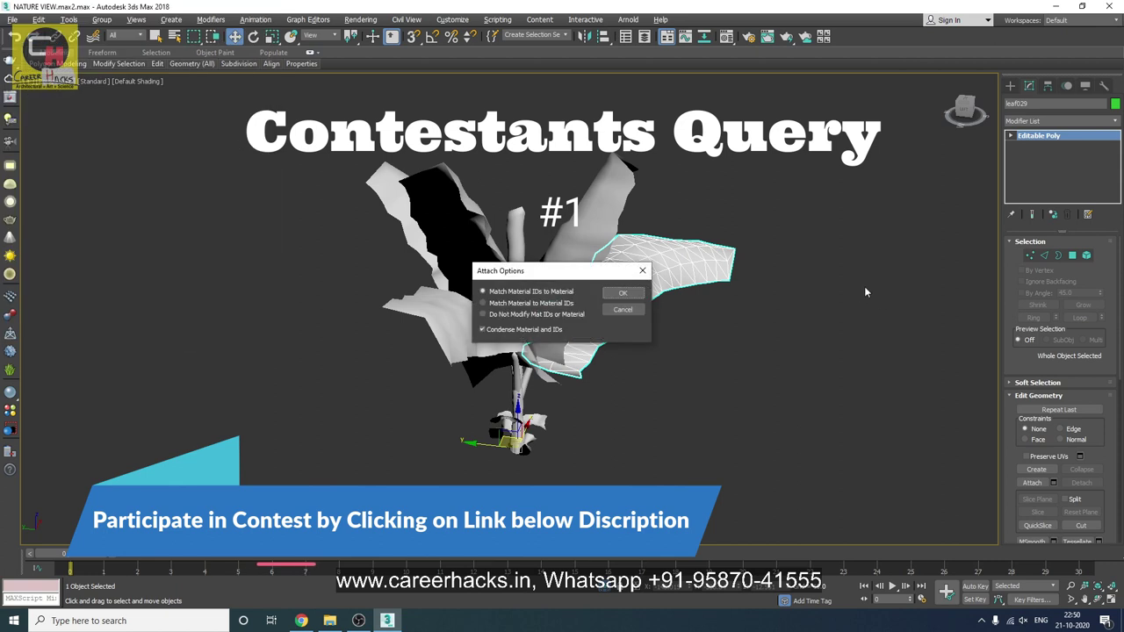
drag(533, 275, 571, 249)
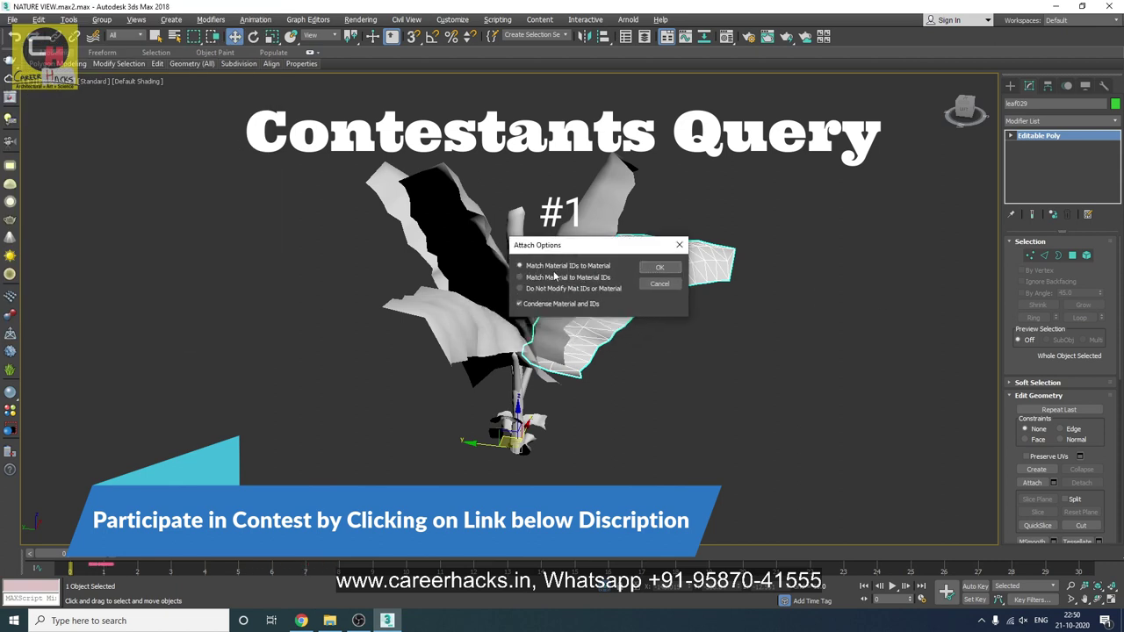
click(659, 267)
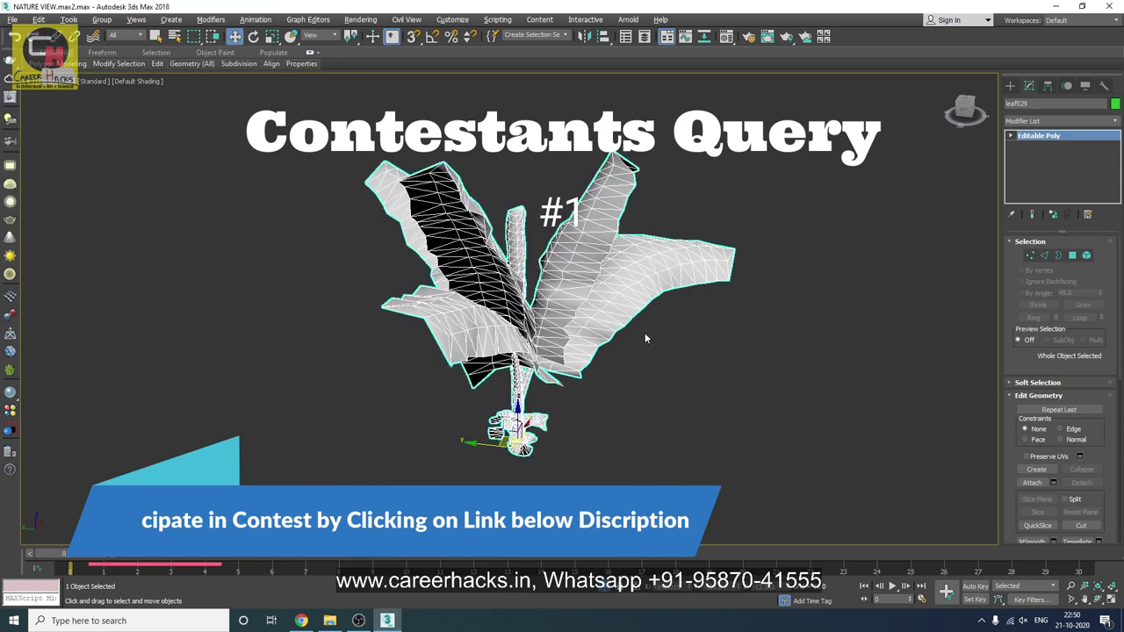
- Select the merged leaf029 mesh and bring up its quad menu
click(735, 464)
mouse_move(735, 465)
alt+middle_down()
mouse_move(615, 452)
mouse_move(584, 418)
mouse_move(578, 436)
alt+middle_up()
click(525, 454)
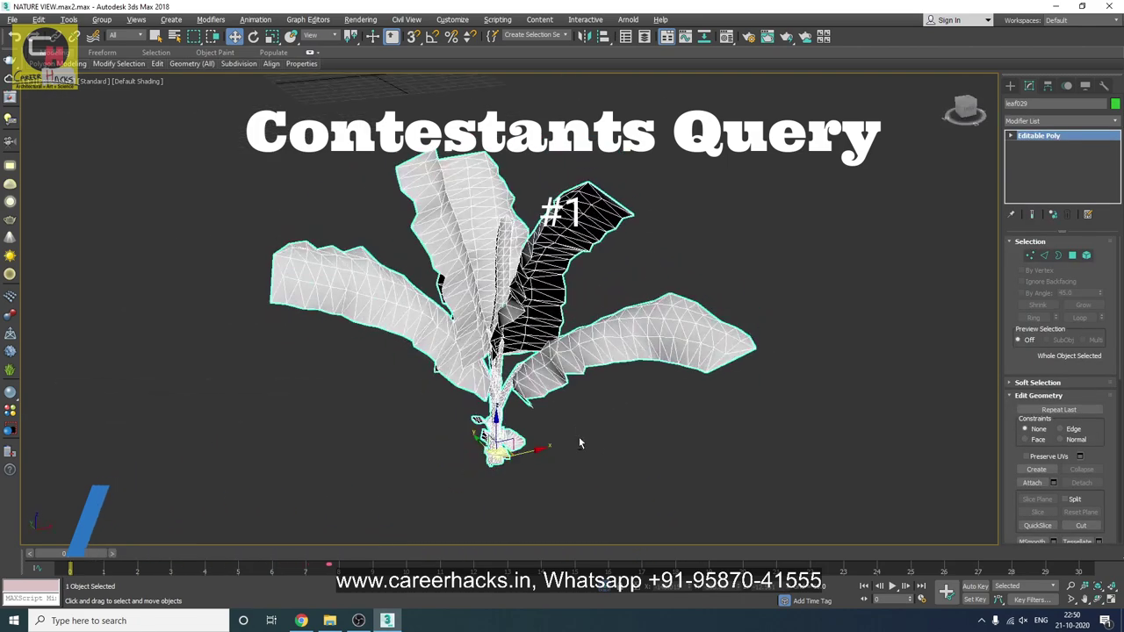
right_click(514, 307)
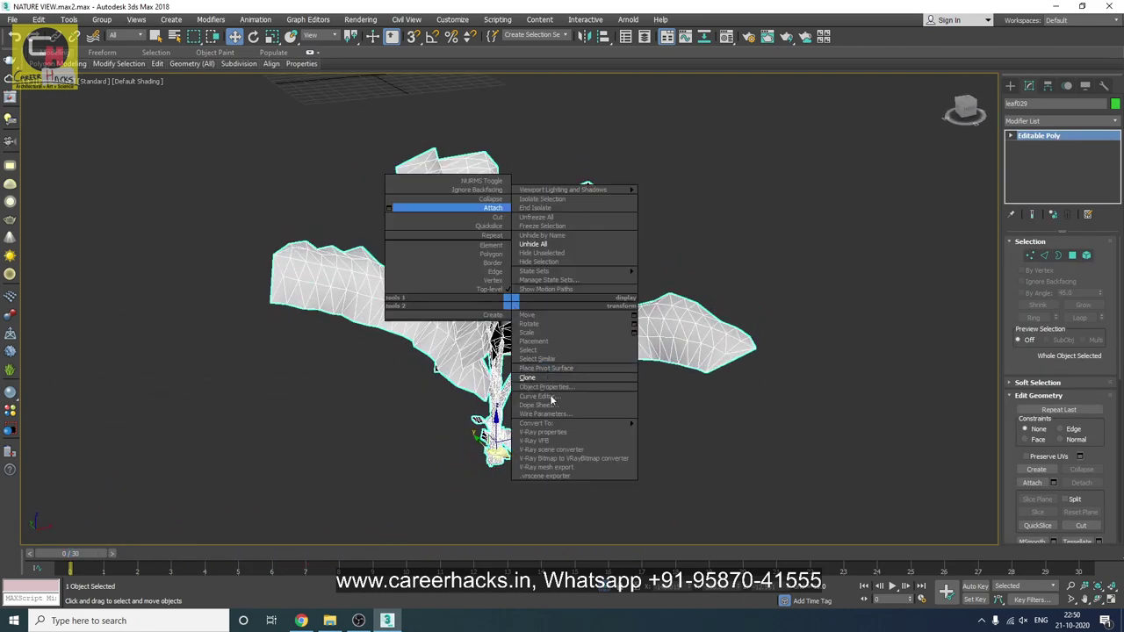
- Export leaf029 as leaf029.vrmesh into the leaf folder, auto-creating a proxy with 800 preview faces
click(597, 467)
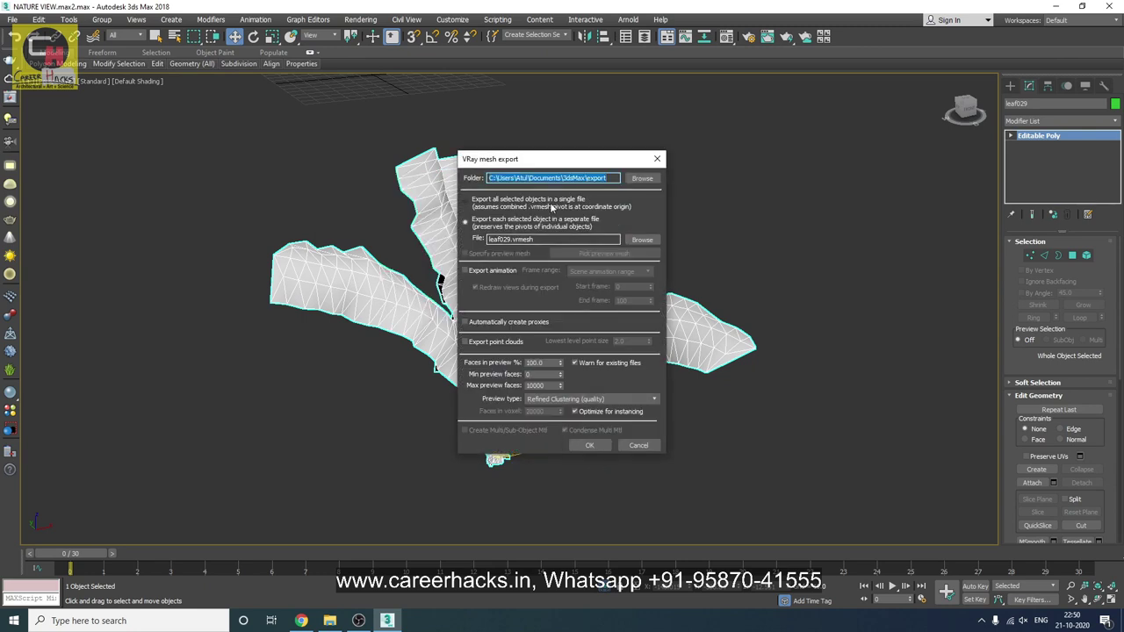
click(637, 179)
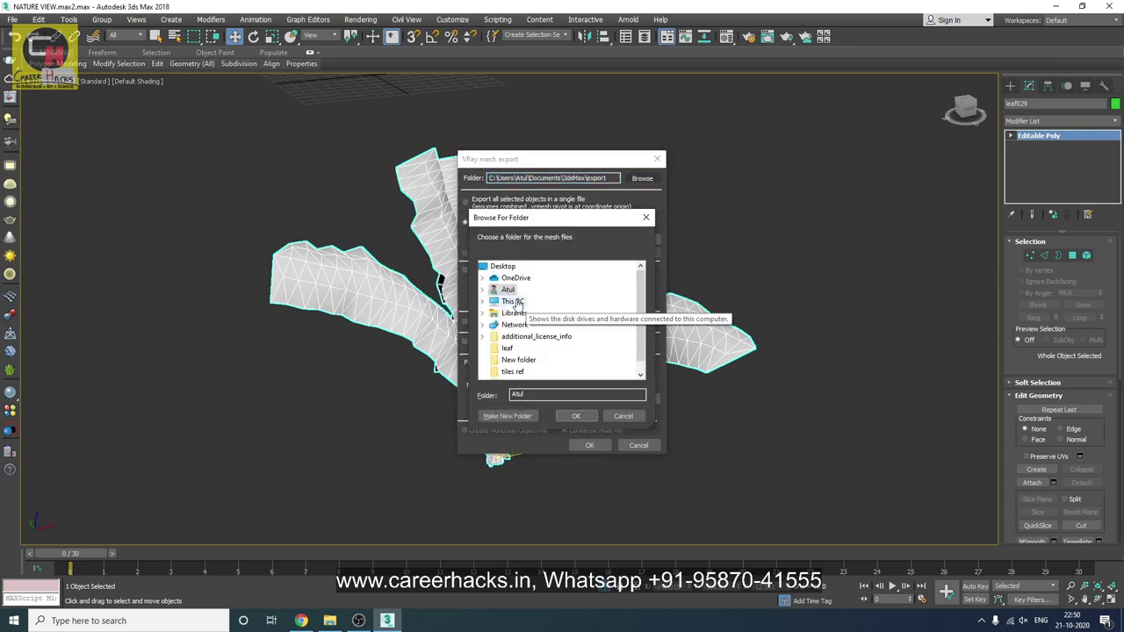
scroll(640, 324, down, 1)
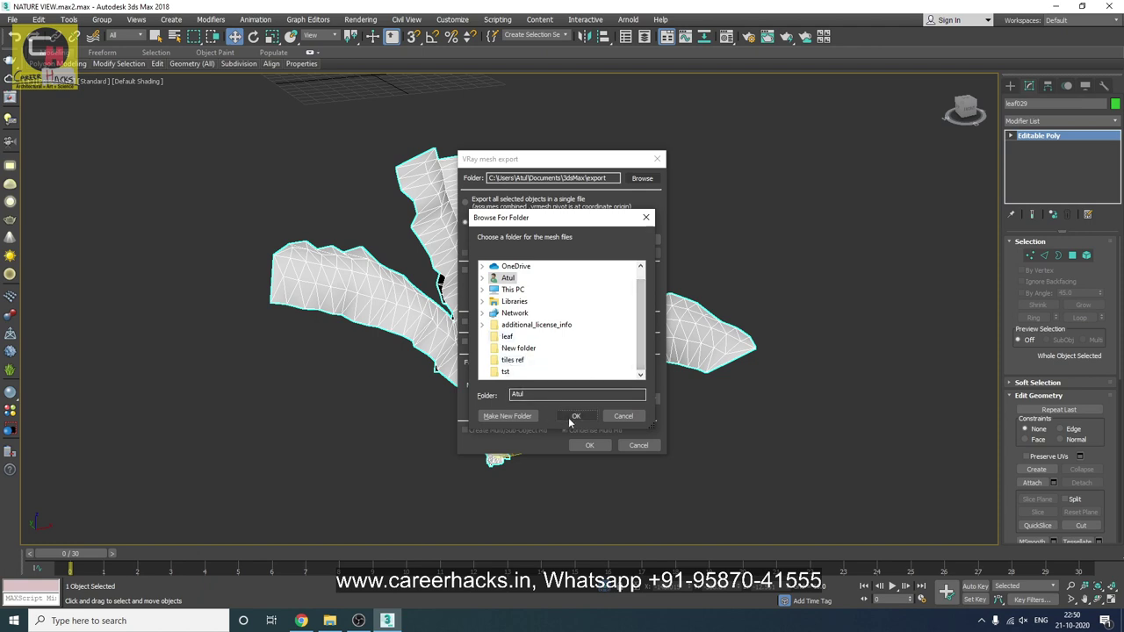
click(507, 337)
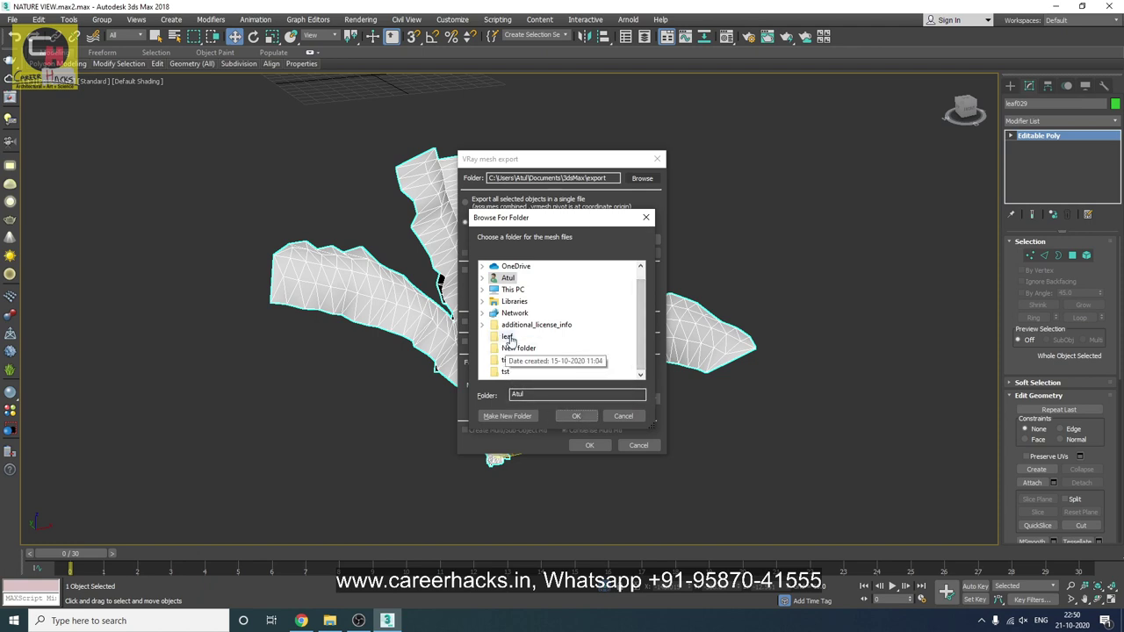
click(576, 416)
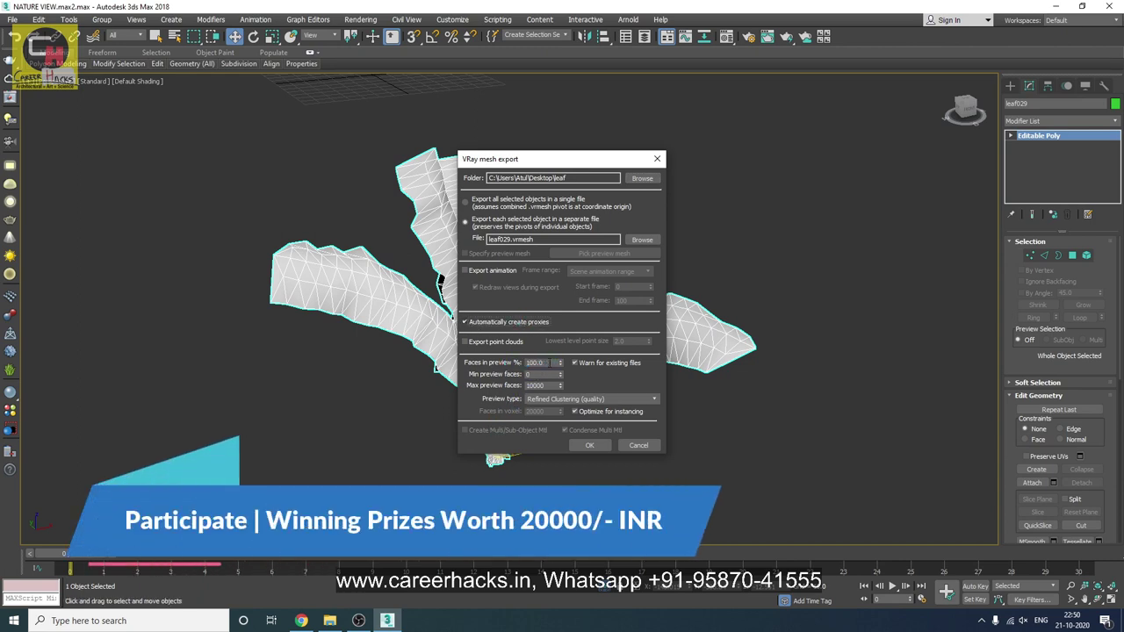
click(549, 363)
key(Tab)
key(Tab)
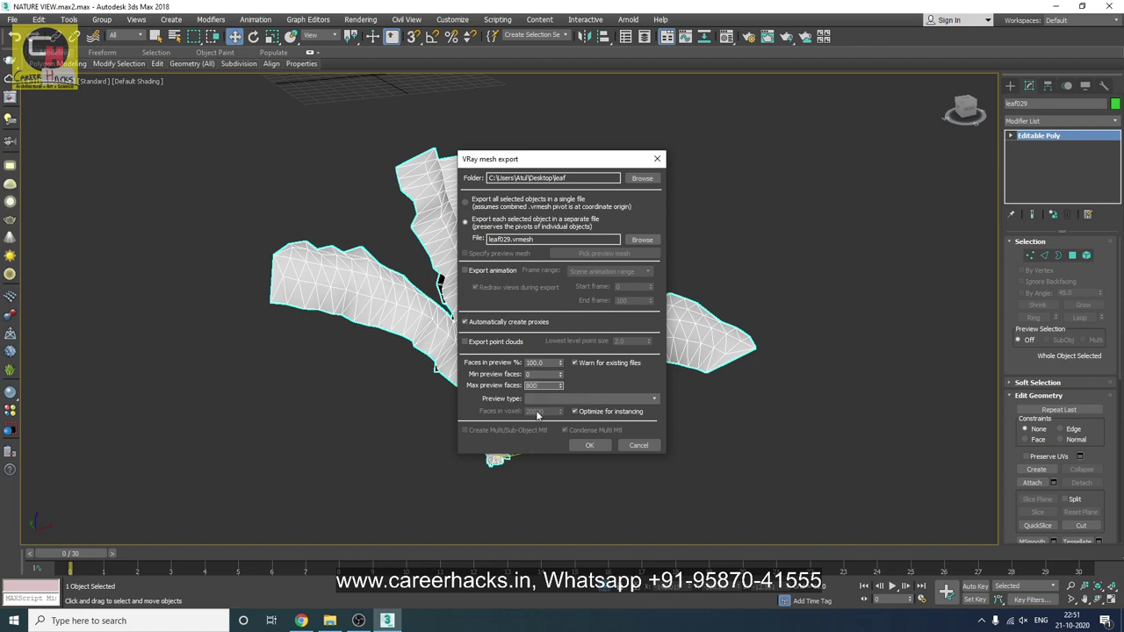
click(601, 446)
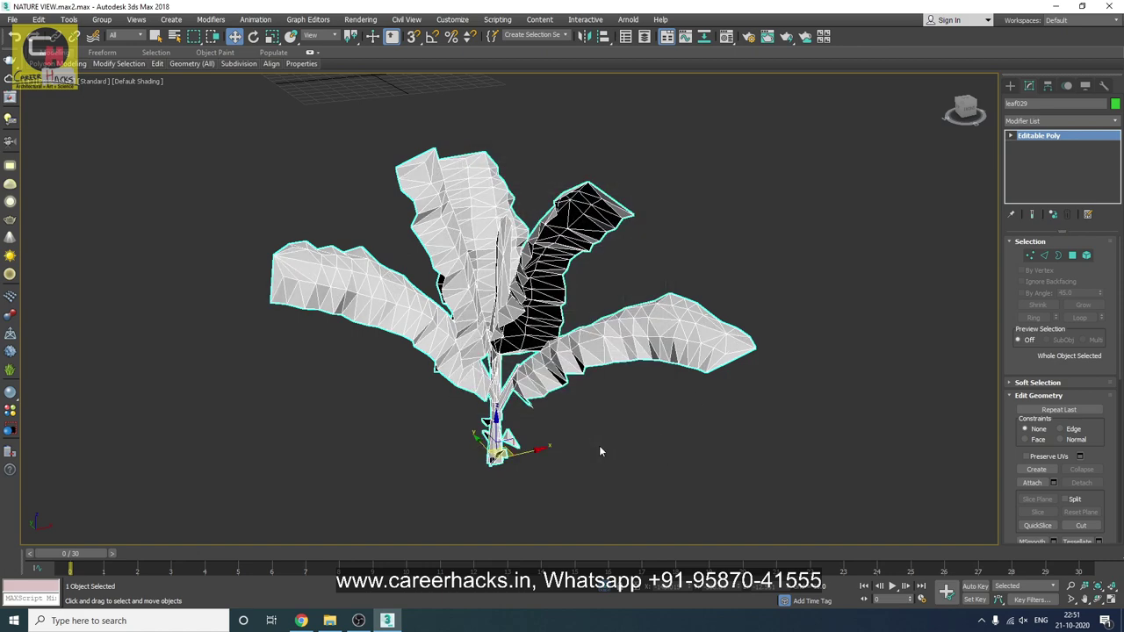
- Try VRayProxy_leaf029's display modes, settling on preview from file (faces)
click(521, 357)
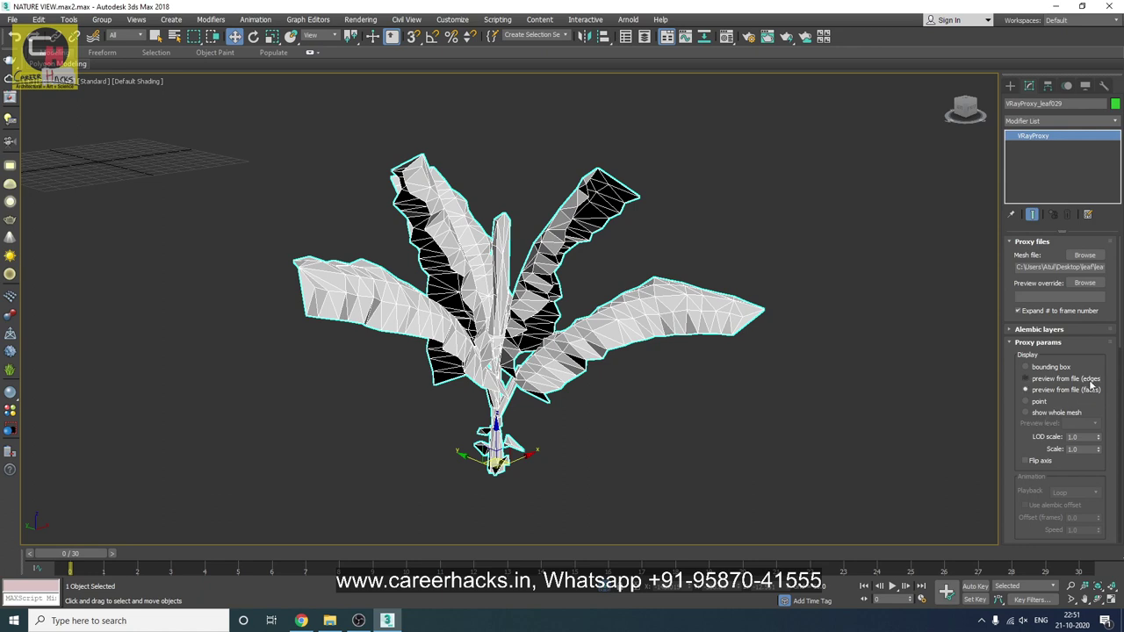
click(1058, 369)
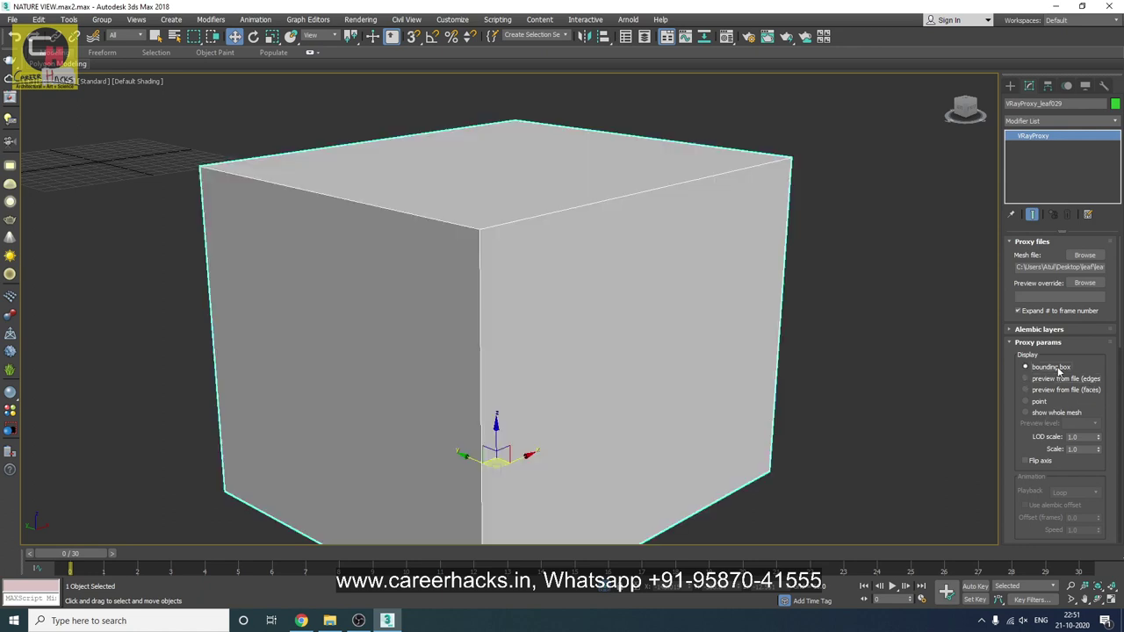
click(1026, 401)
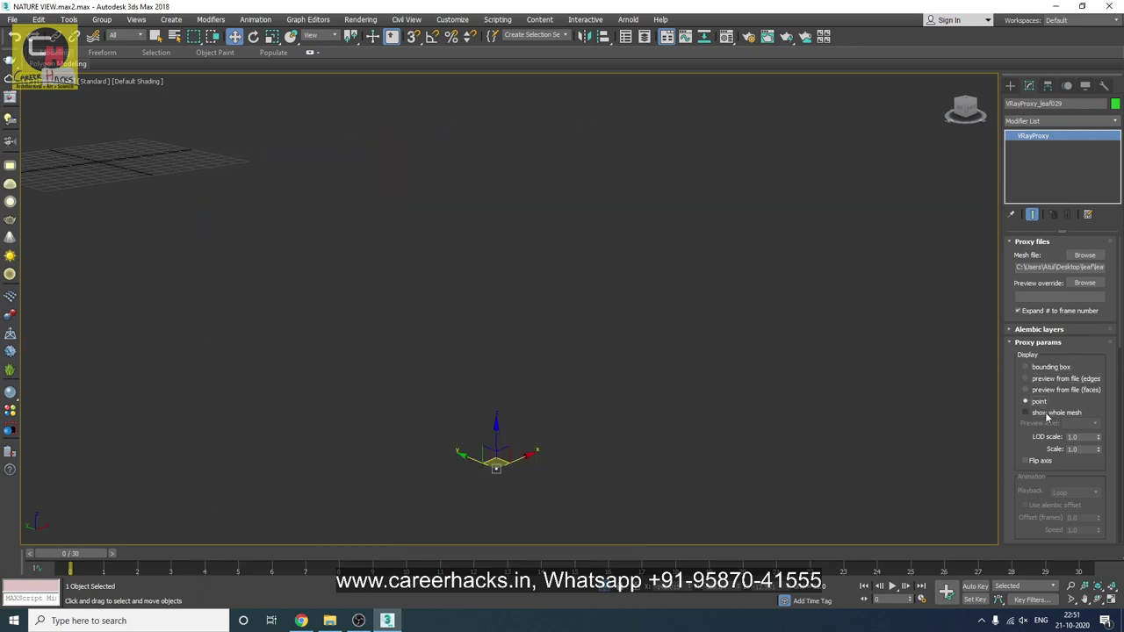
click(1046, 413)
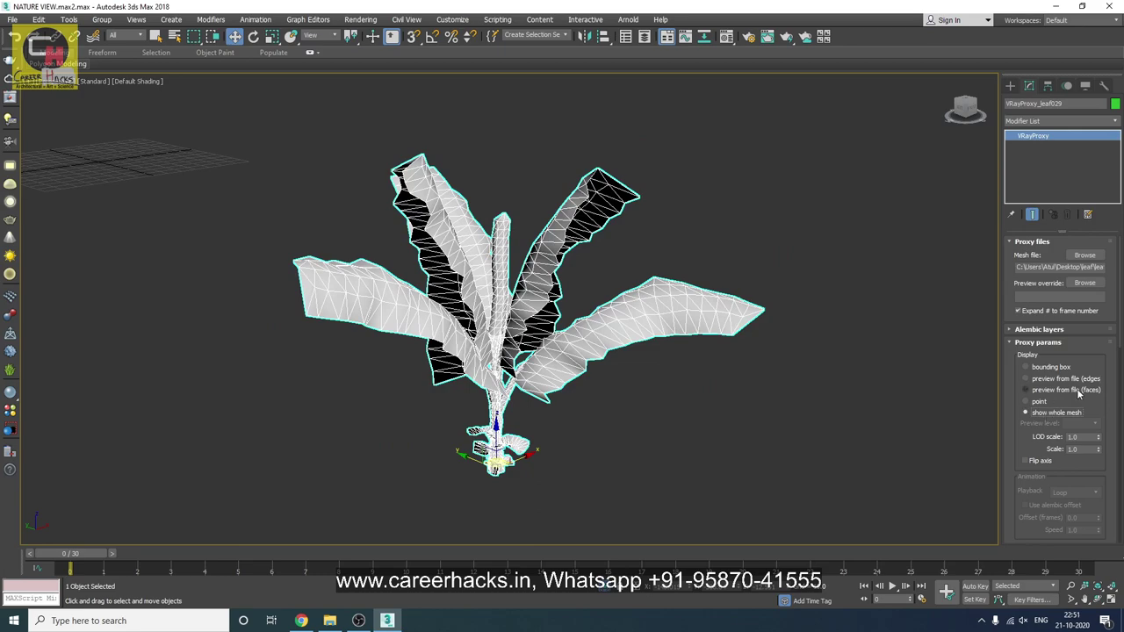
click(1026, 389)
mouse_move(604, 409)
alt+middle_down()
mouse_move(343, 414)
mouse_move(672, 467)
mouse_move(584, 459)
mouse_move(603, 463)
alt+middle_up()
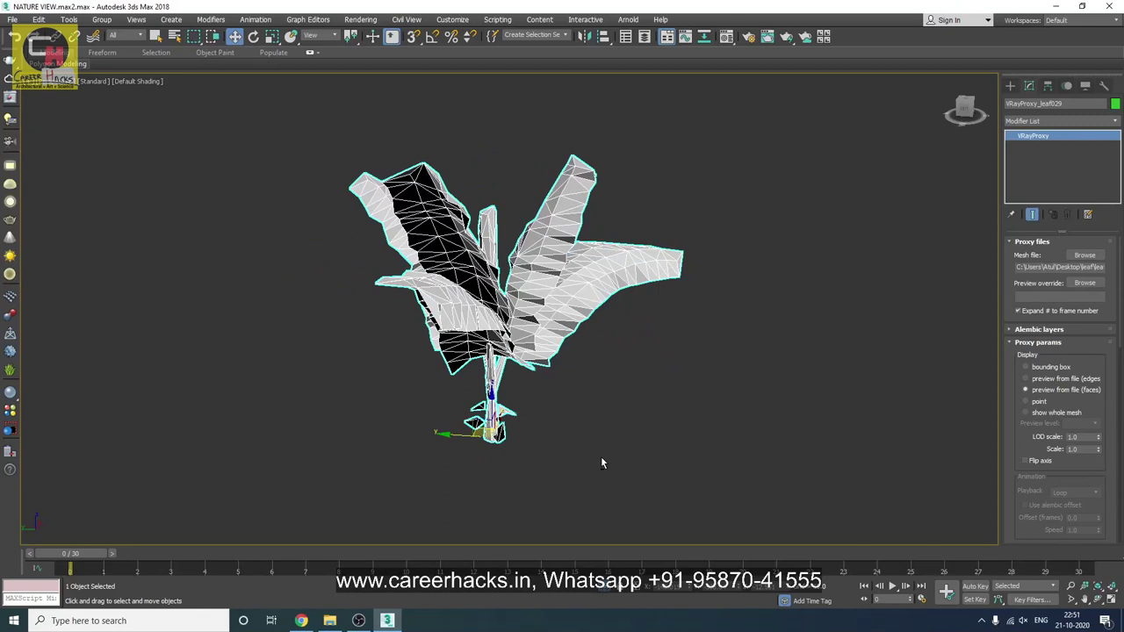
- Turn on Show Statistics in Active View in the Viewport Configuration
right_click(1092, 605)
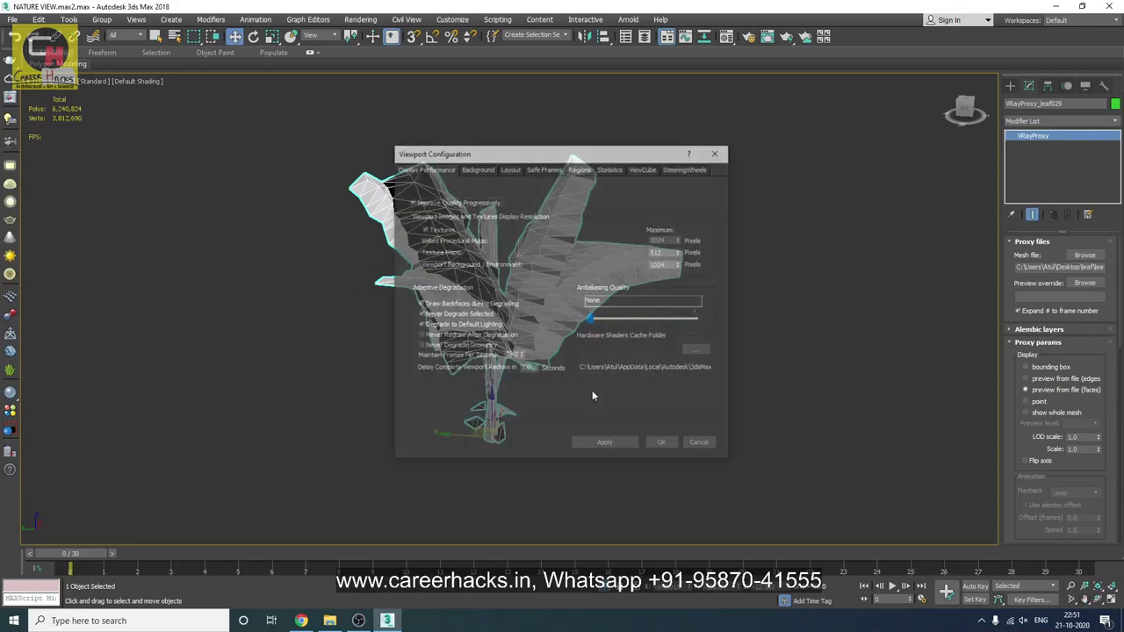
click(606, 171)
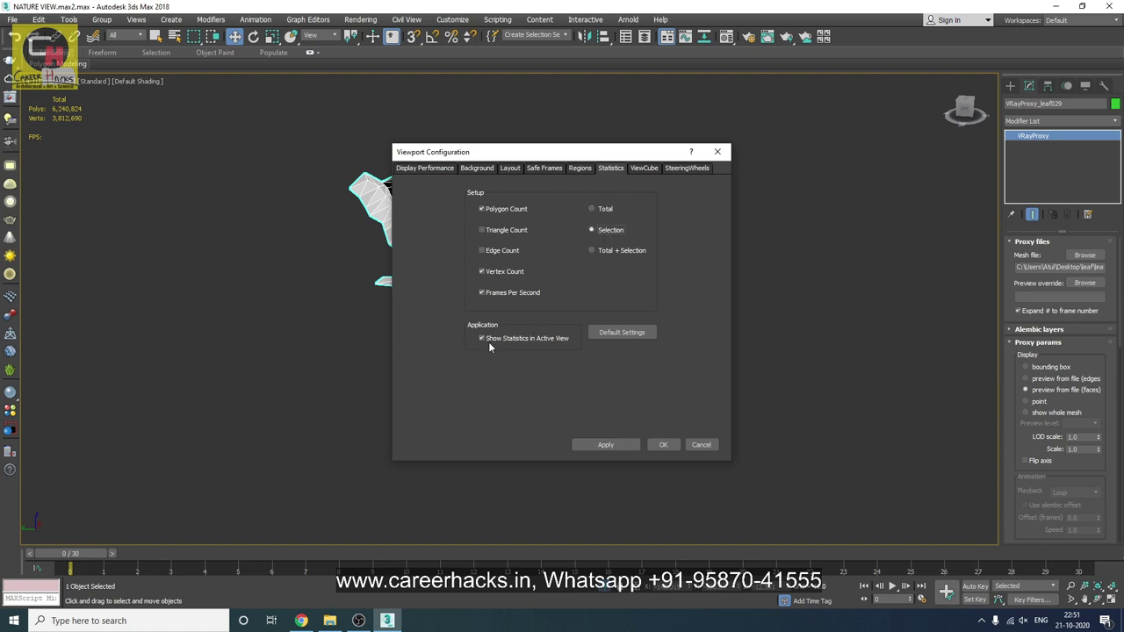
click(611, 444)
click(663, 445)
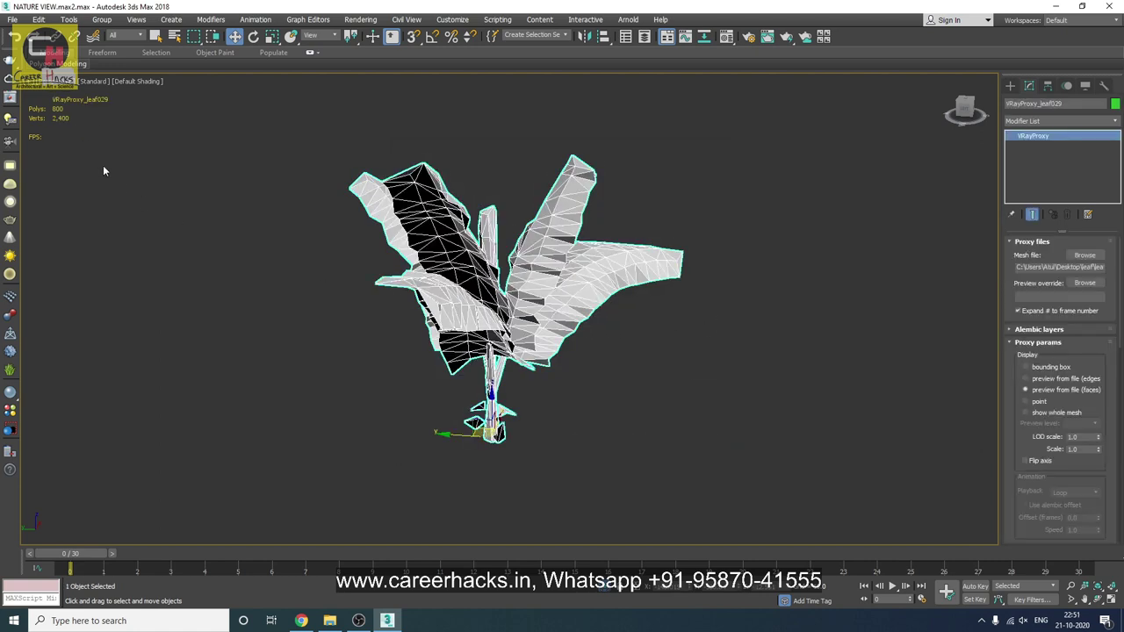
- Compare the proxy's whole-mesh and edge-preview poly counts, returning it to face preview
click(1049, 416)
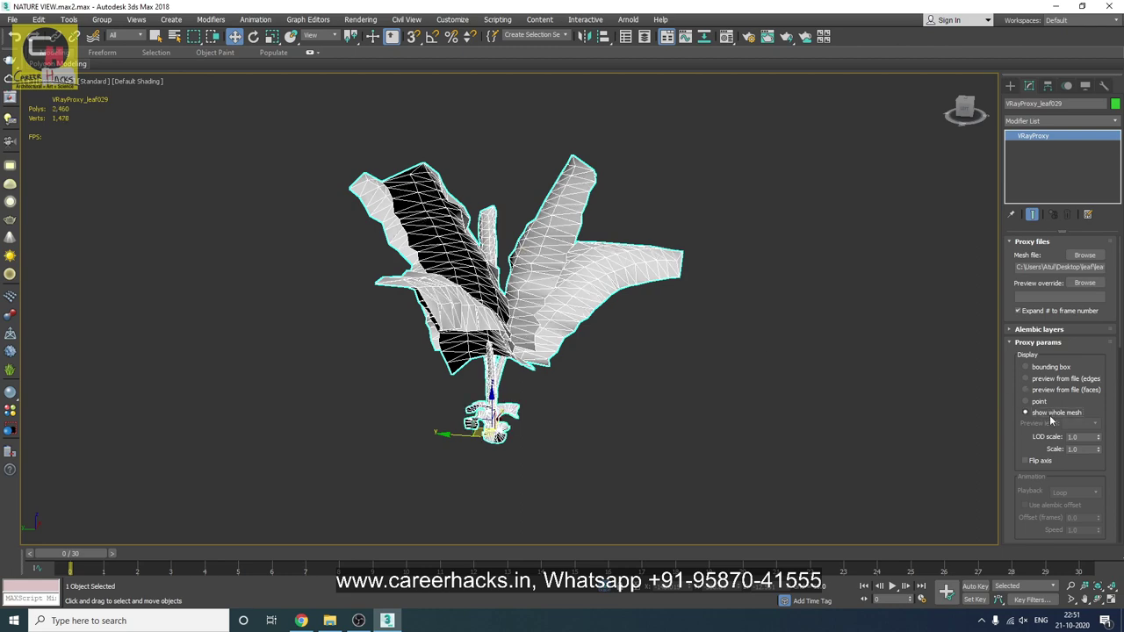
alt+middle_drag(717, 350, 626, 350)
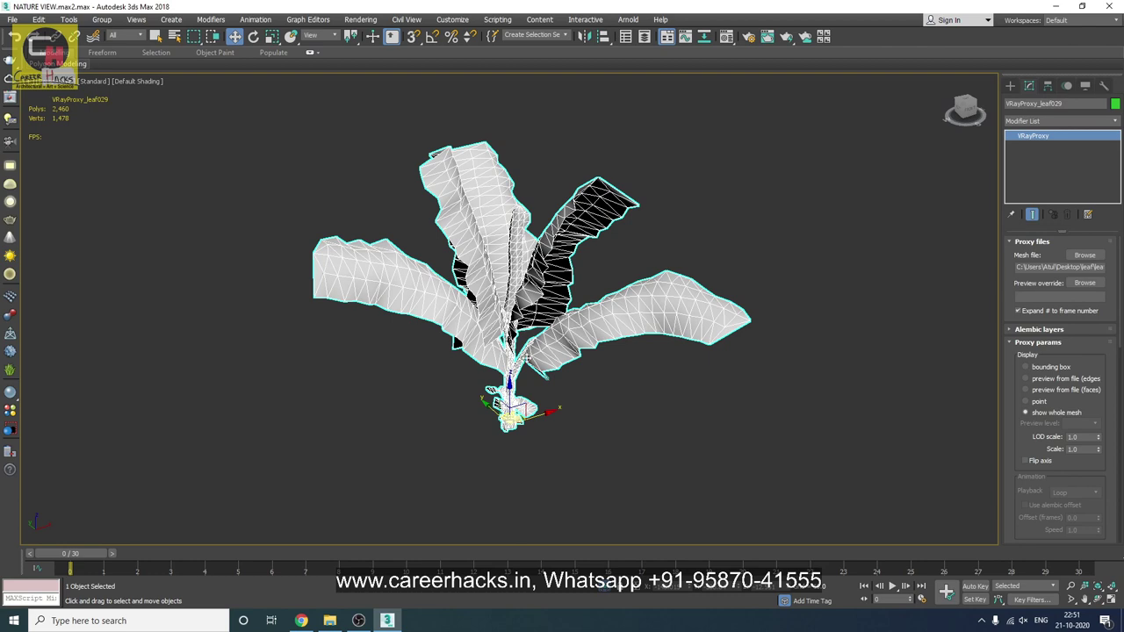
click(1072, 384)
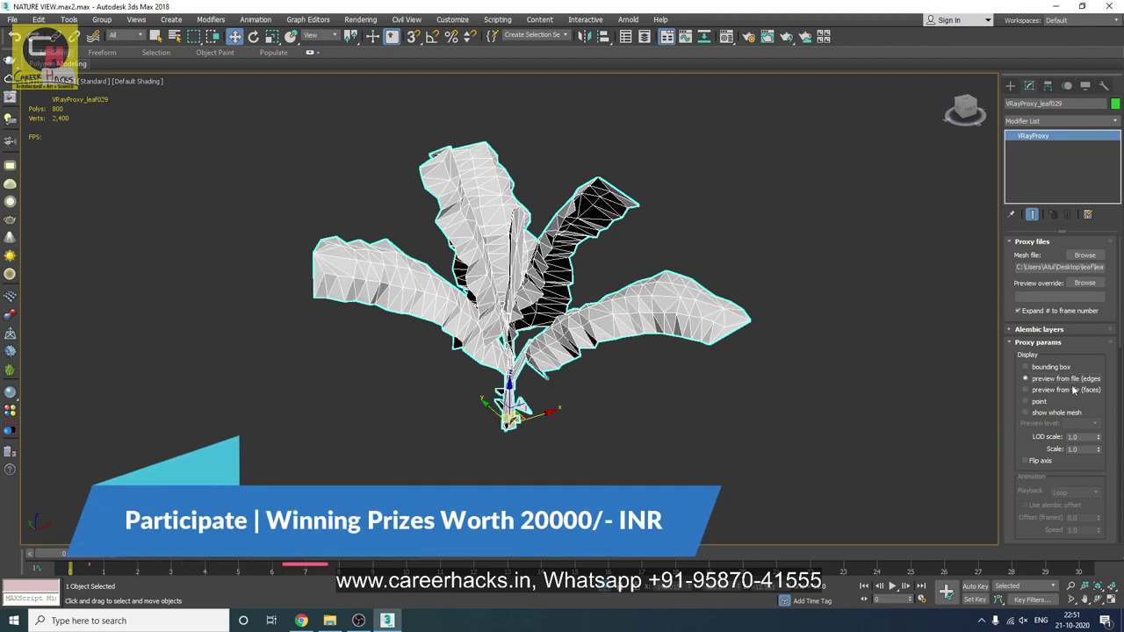
click(1061, 391)
mouse_move(621, 421)
alt+middle_down()
mouse_move(659, 432)
mouse_move(643, 426)
mouse_move(634, 440)
mouse_move(821, 433)
mouse_move(582, 397)
alt+middle_up()
click(644, 427)
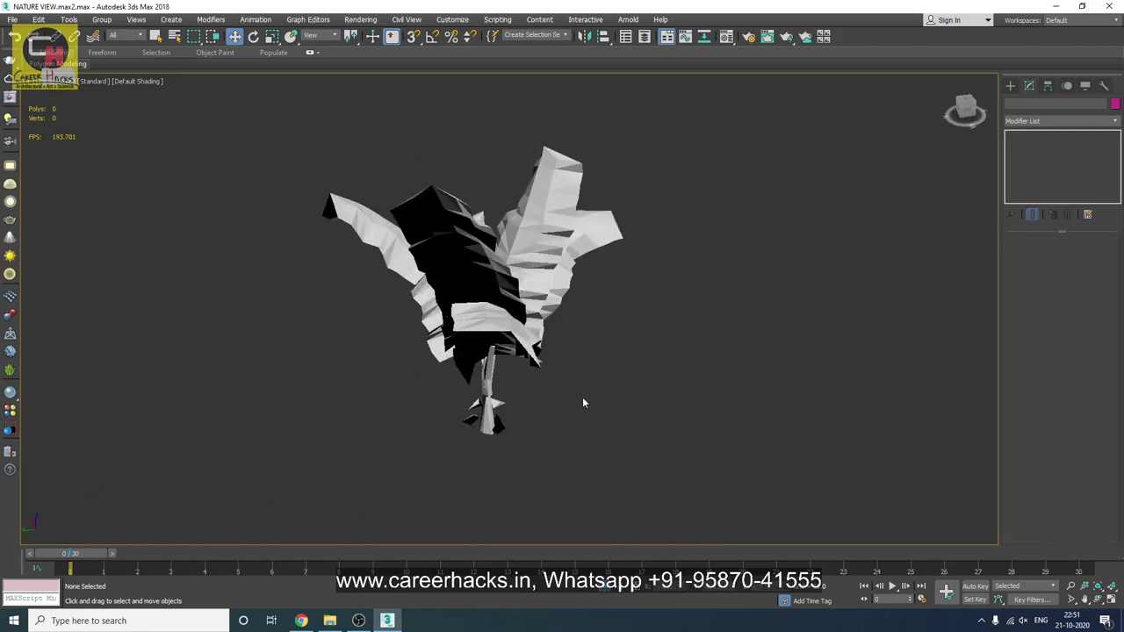
scroll(760, 476, up, 5)
scroll(761, 477, down, 5)
alt+middle_drag(760, 477, 567, 456)
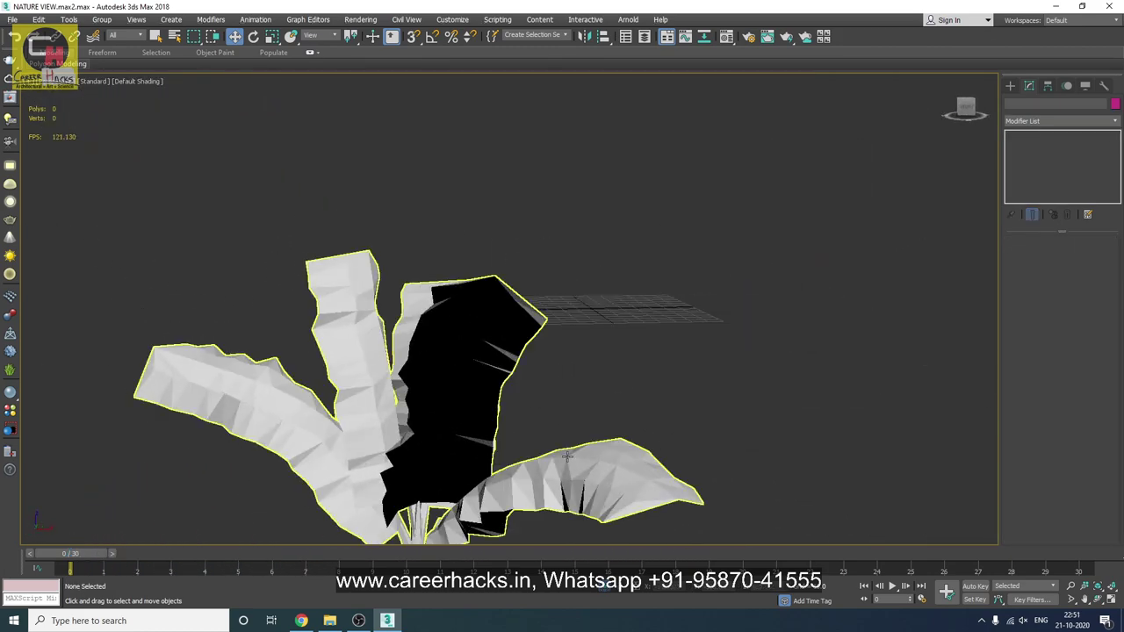
click(567, 456)
scroll(568, 456, up, 3)
alt+middle_drag(717, 443, 819, 446)
- Bring back the full scene and look along the road at the houses, tree and proxy
right_click(819, 446)
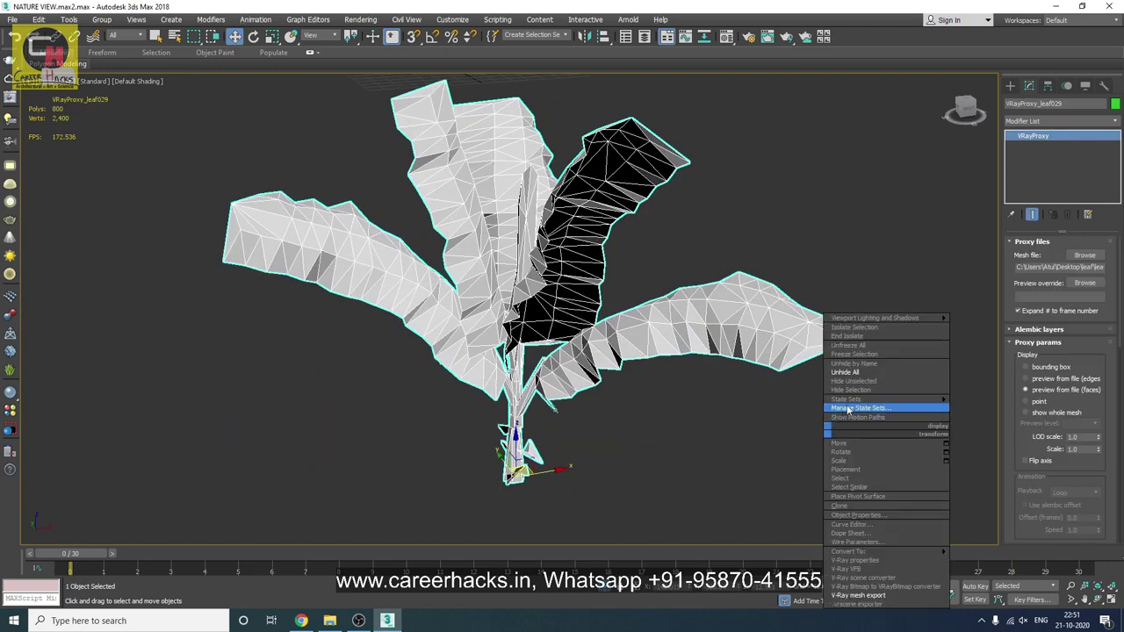
scroll(752, 432, down, 3)
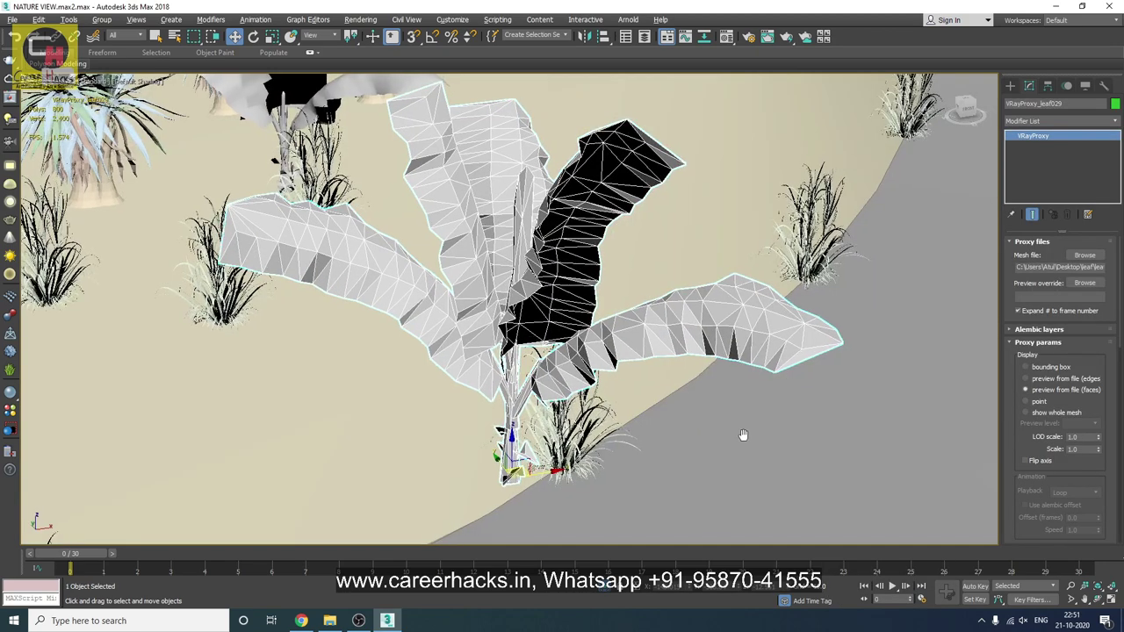
scroll(653, 404, down, 3)
scroll(653, 403, up, 2)
mouse_move(653, 404)
alt+middle_down()
mouse_move(719, 448)
mouse_move(515, 446)
mouse_move(515, 430)
alt+middle_up()
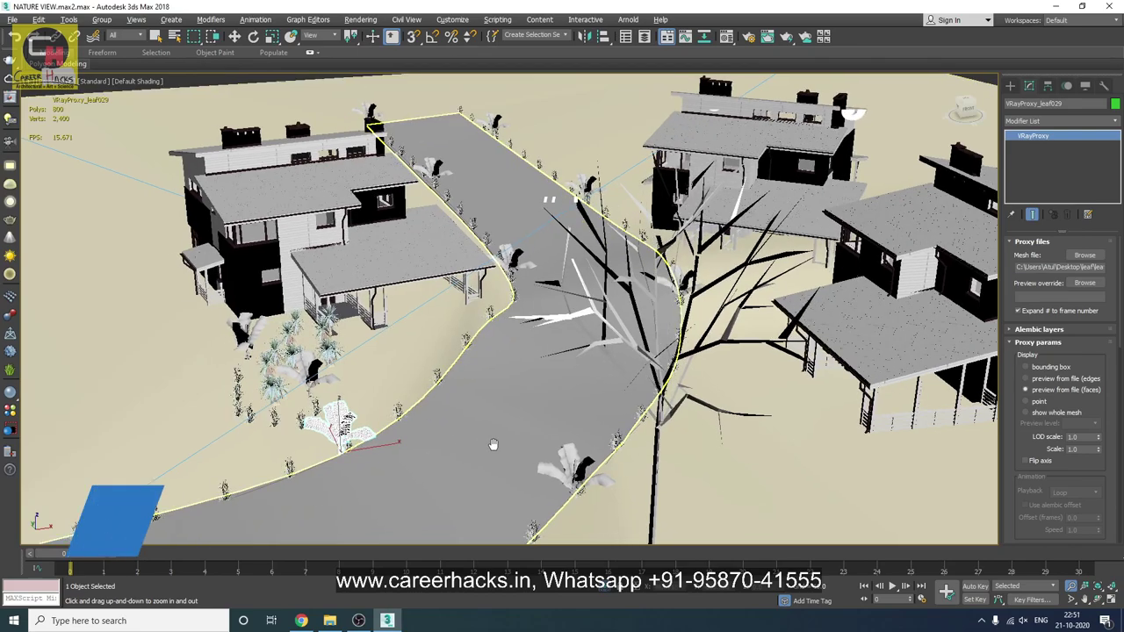
drag(427, 455, 546, 399)
mouse_move(546, 400)
alt+middle_down()
mouse_move(524, 399)
mouse_move(535, 407)
alt+middle_up()
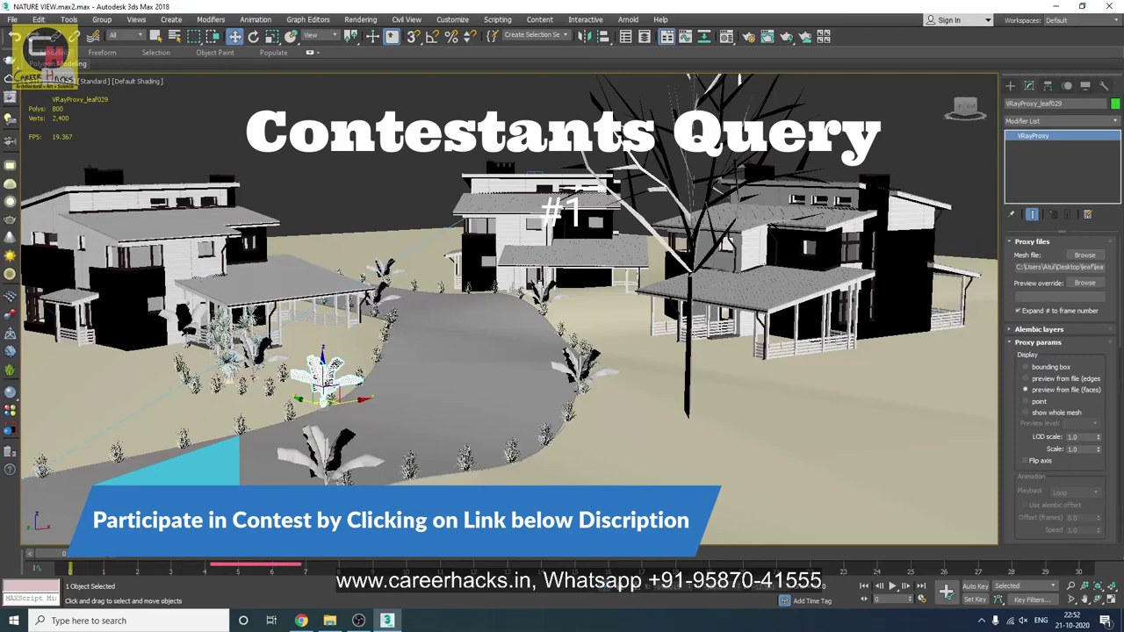
- Load the careerhacks.in homepage in a new Chrome tab from the 'career' address suggestion
click(301, 621)
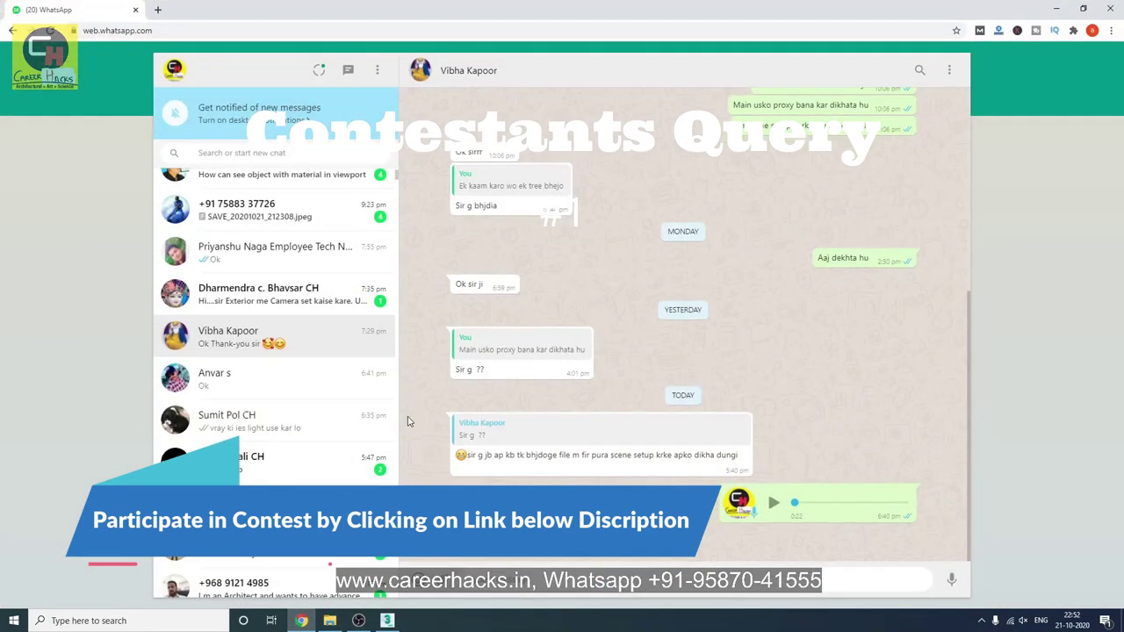
click(156, 10)
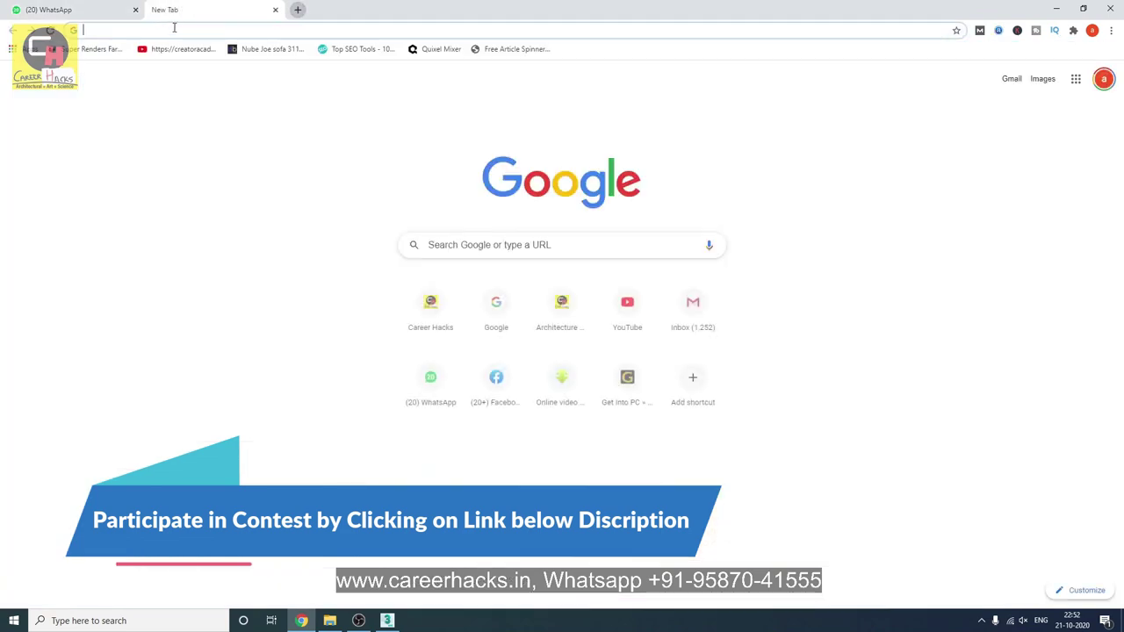
click(173, 30)
text(career)
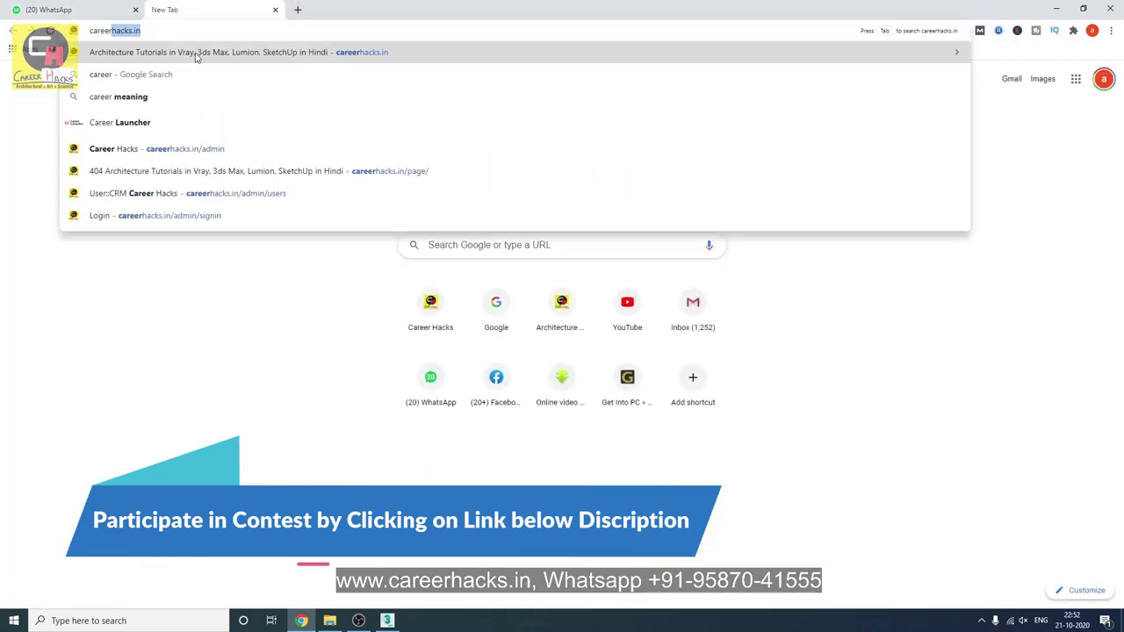
click(196, 55)
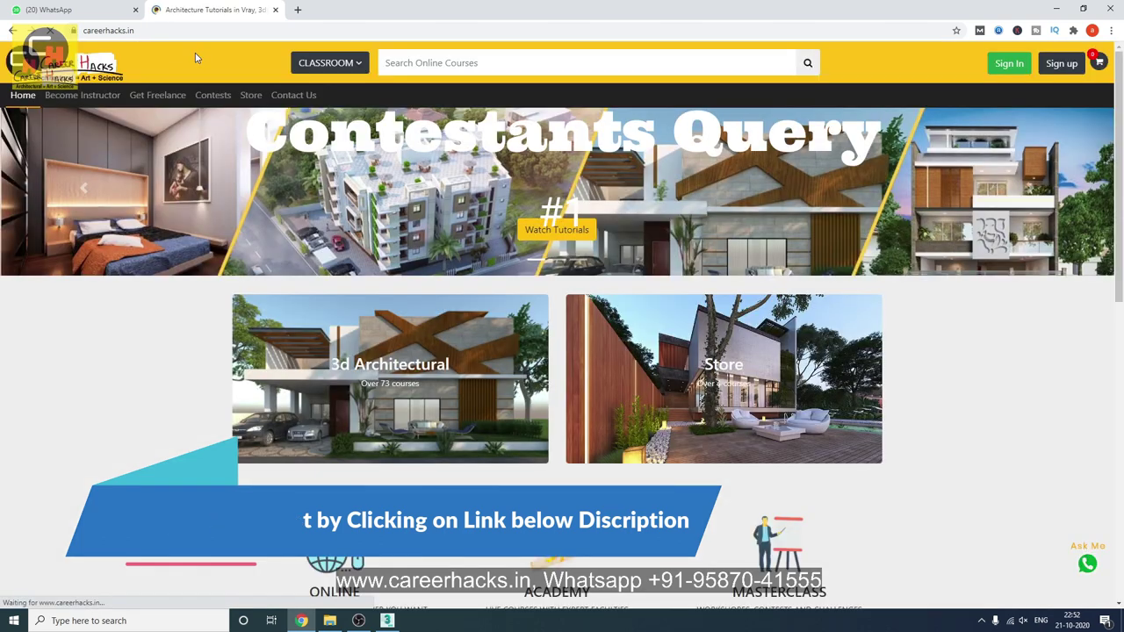
- Open the September Architecture Rendering Contest page from Contests and scroll through its details
click(222, 99)
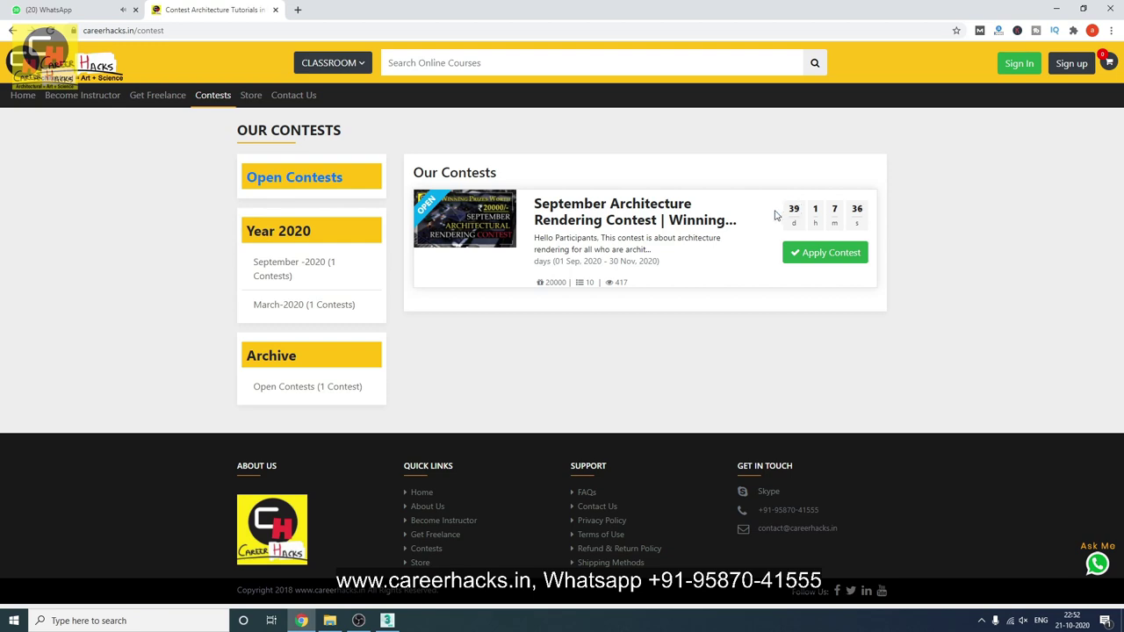
click(467, 253)
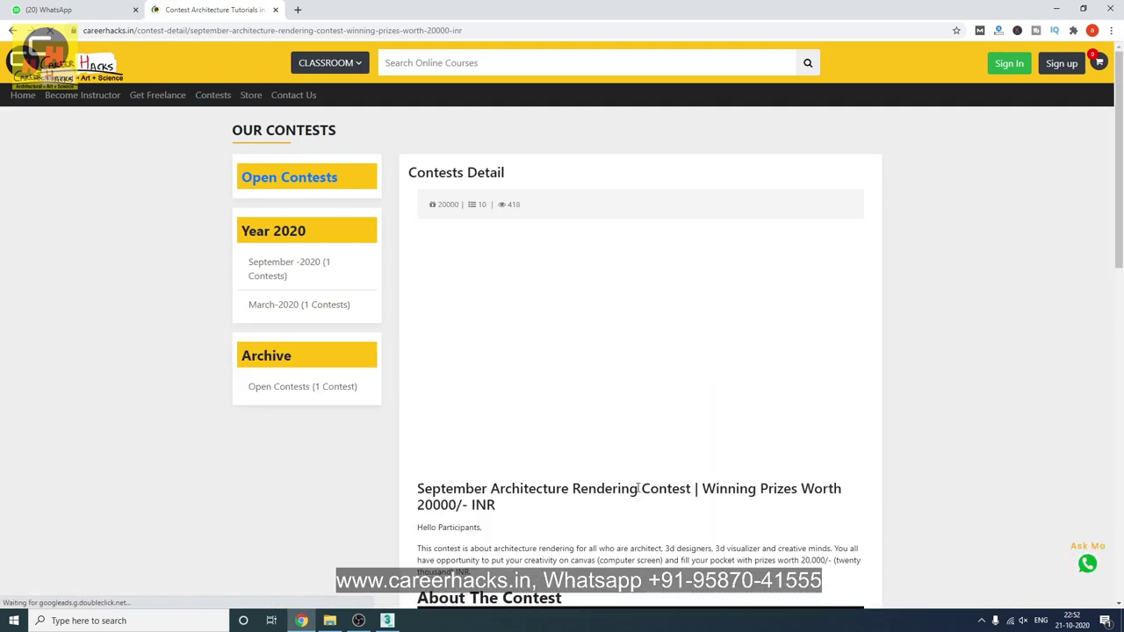
scroll(686, 476, down, 2)
scroll(667, 395, down, 1)
scroll(650, 316, down, 2)
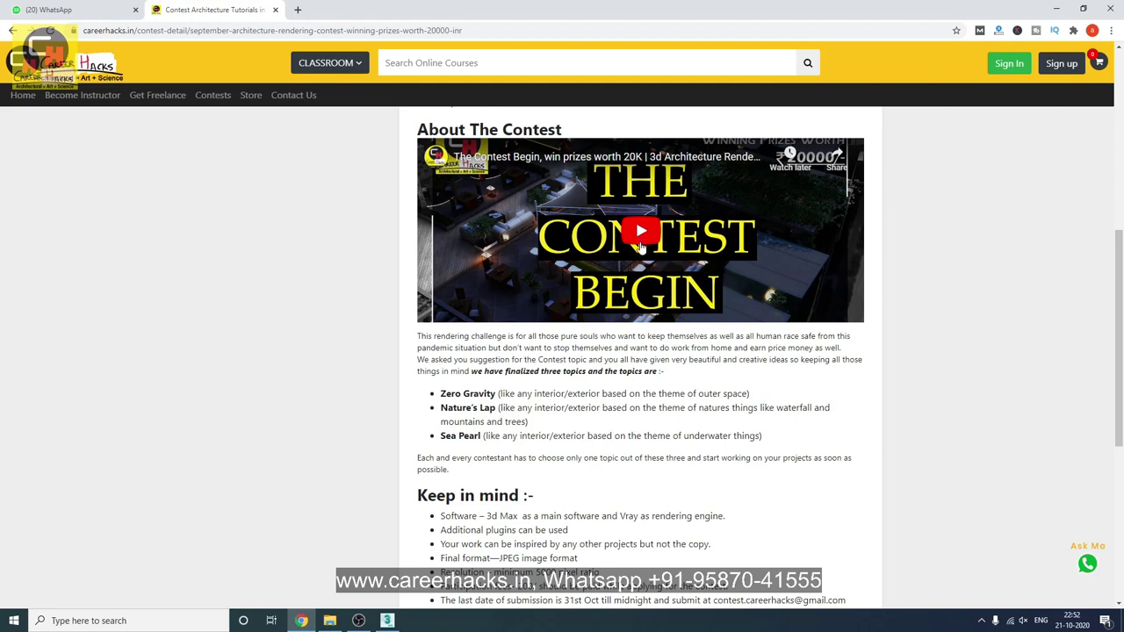
scroll(631, 264, down, 2)
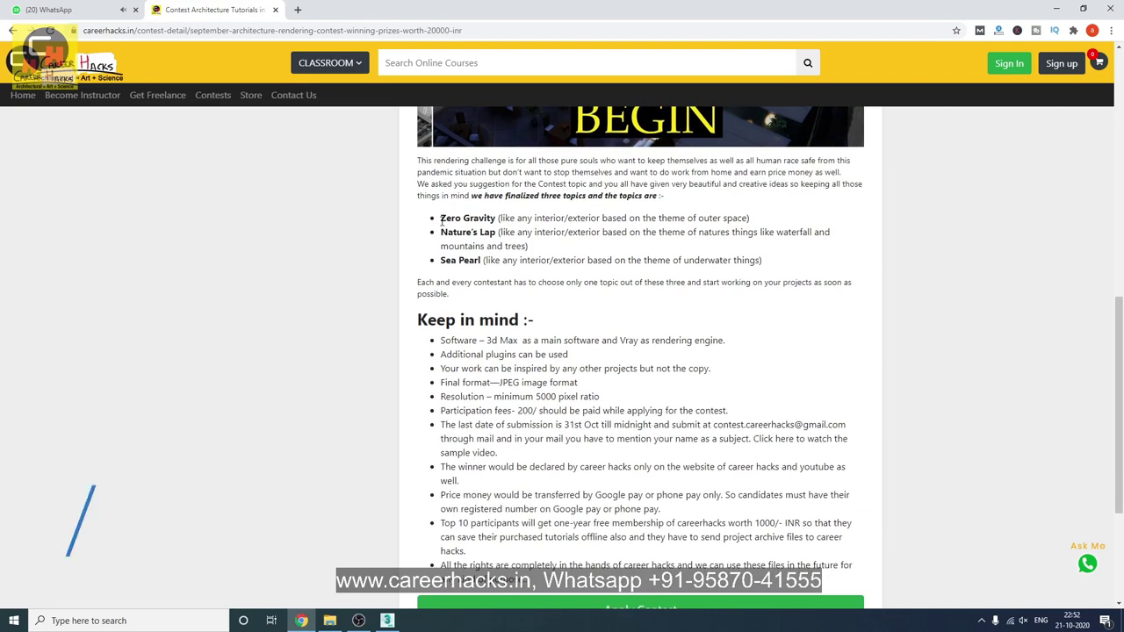
- Read the contest topics and Keep in mind rules, then go to the sign-up and login page
drag(443, 220, 573, 282)
click(647, 319)
scroll(762, 412, down, 1)
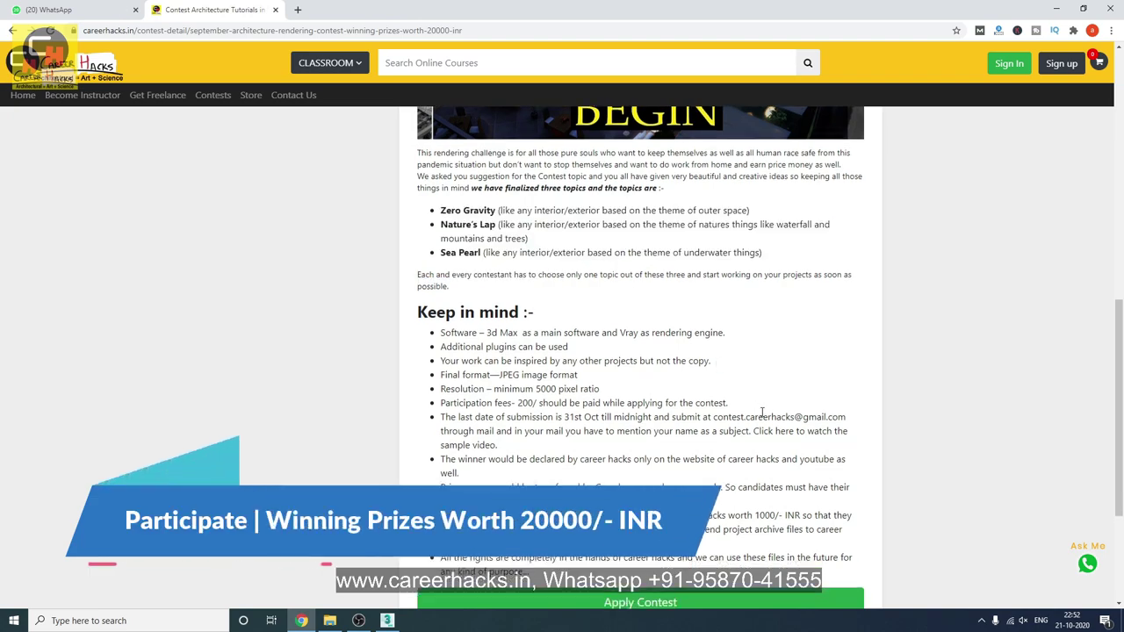
scroll(762, 413, down, 2)
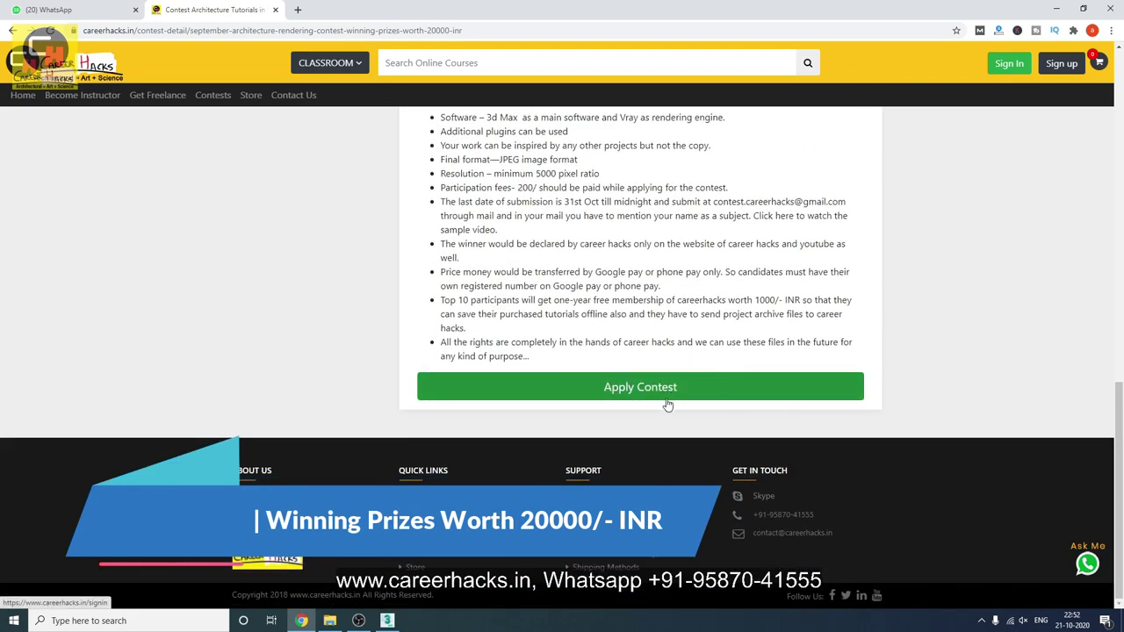
scroll(743, 394, up, 2)
scroll(743, 392, down, 2)
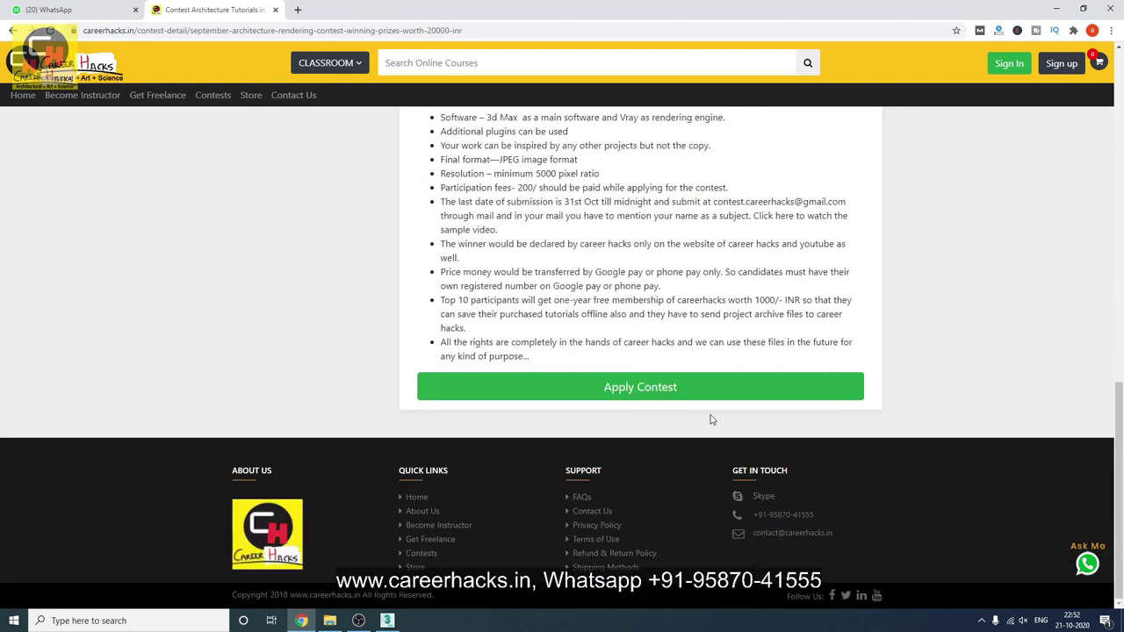
click(655, 397)
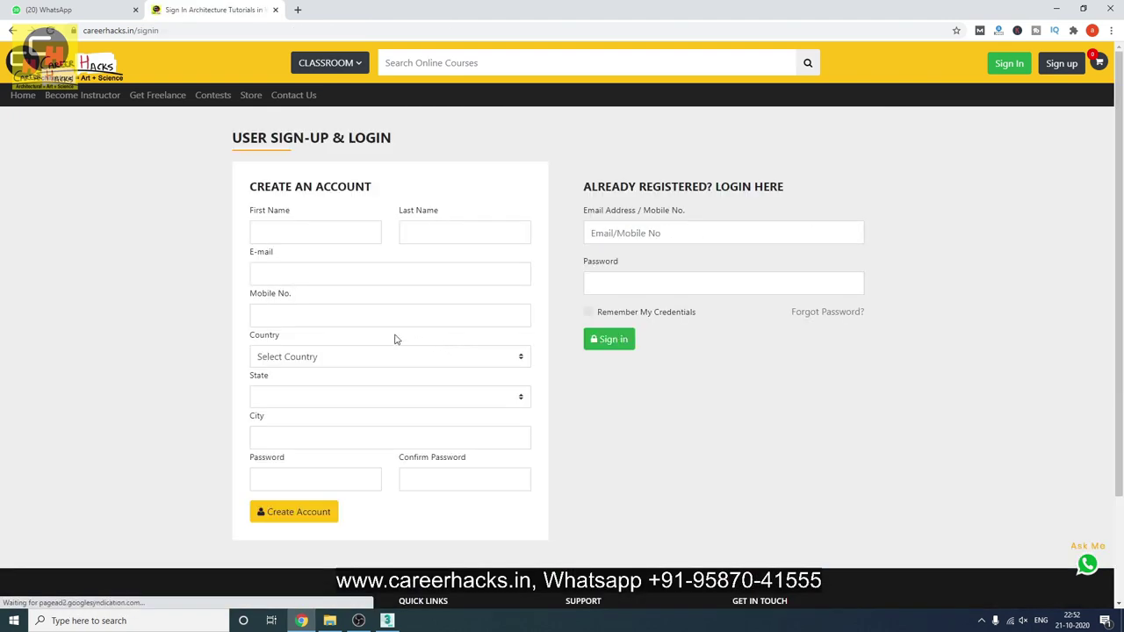
- Log in to careerhacks.in with the saved account e-mail and password, dismissing the password warning
click(679, 237)
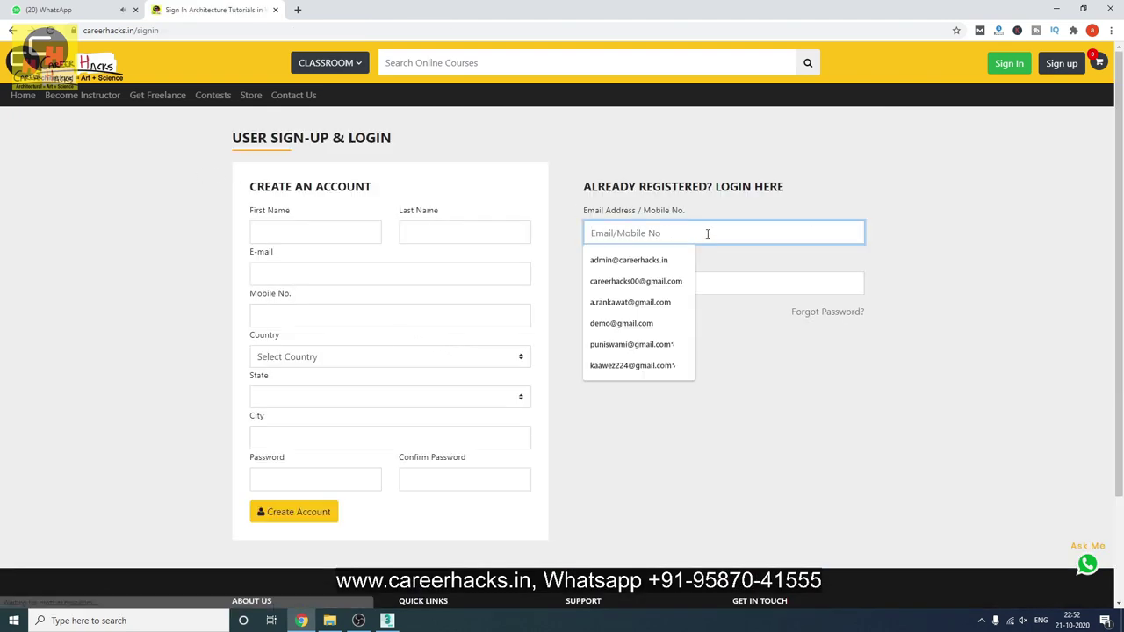
click(935, 255)
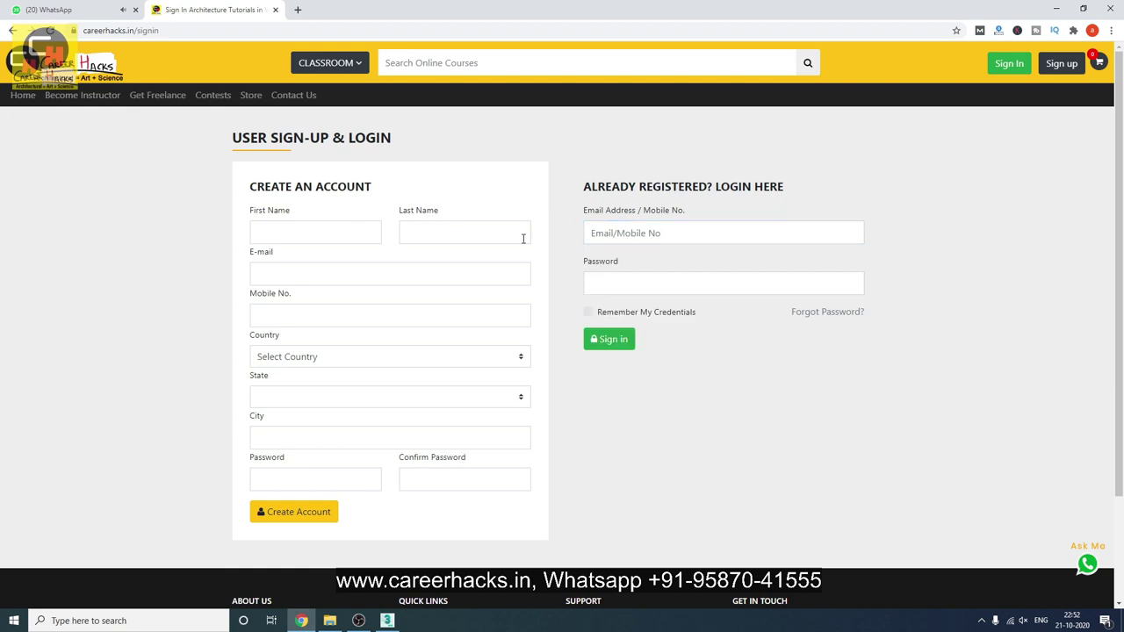
click(597, 232)
click(667, 325)
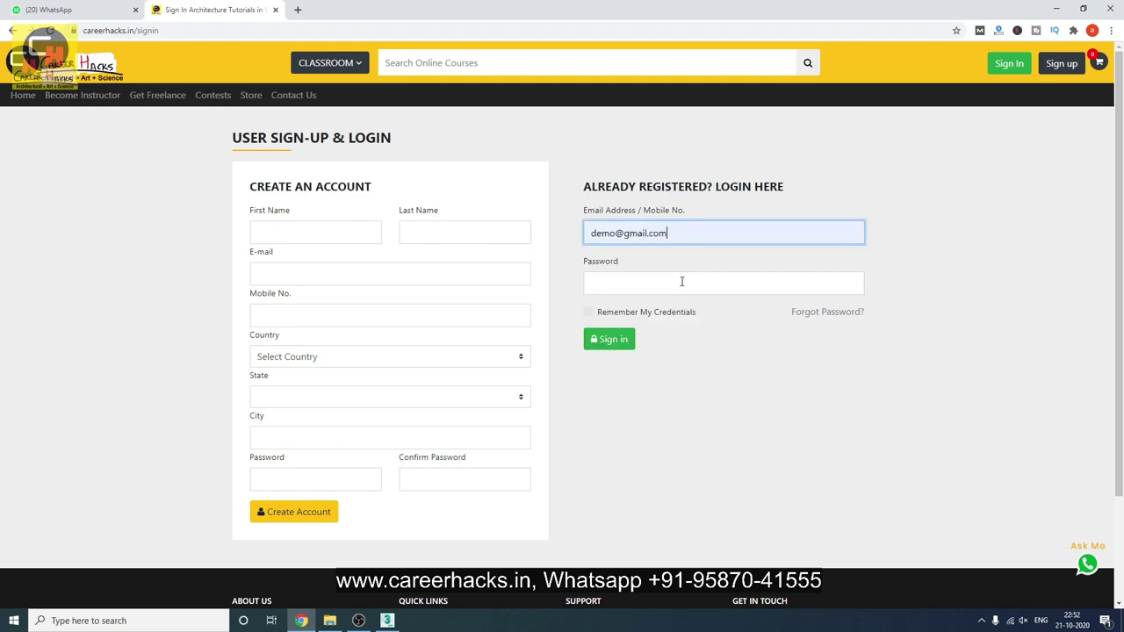
click(681, 280)
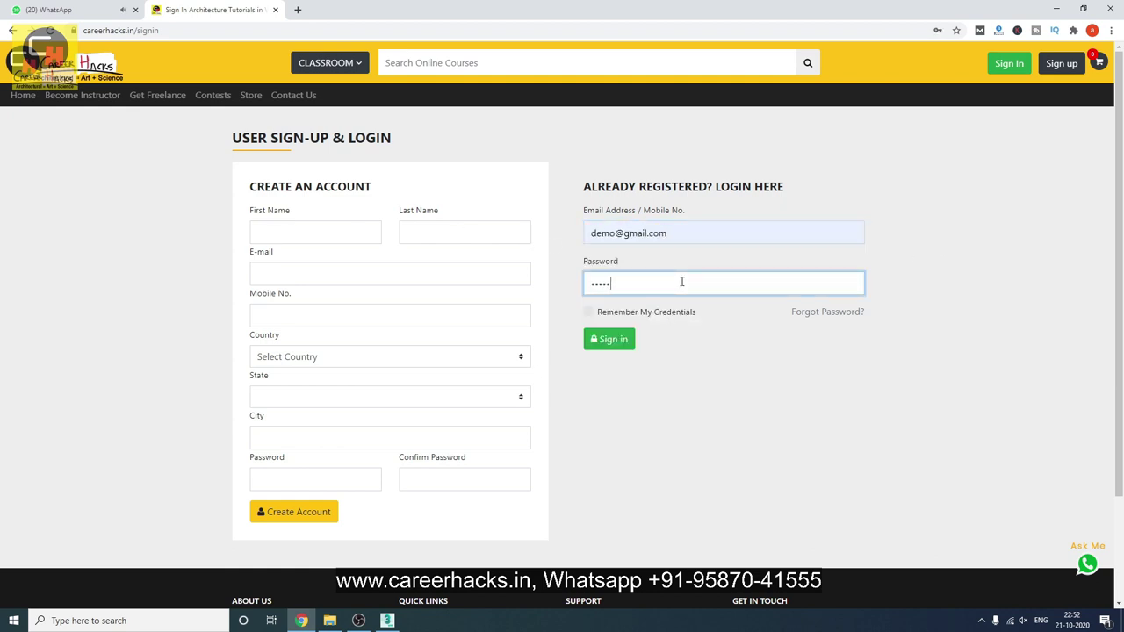
click(618, 338)
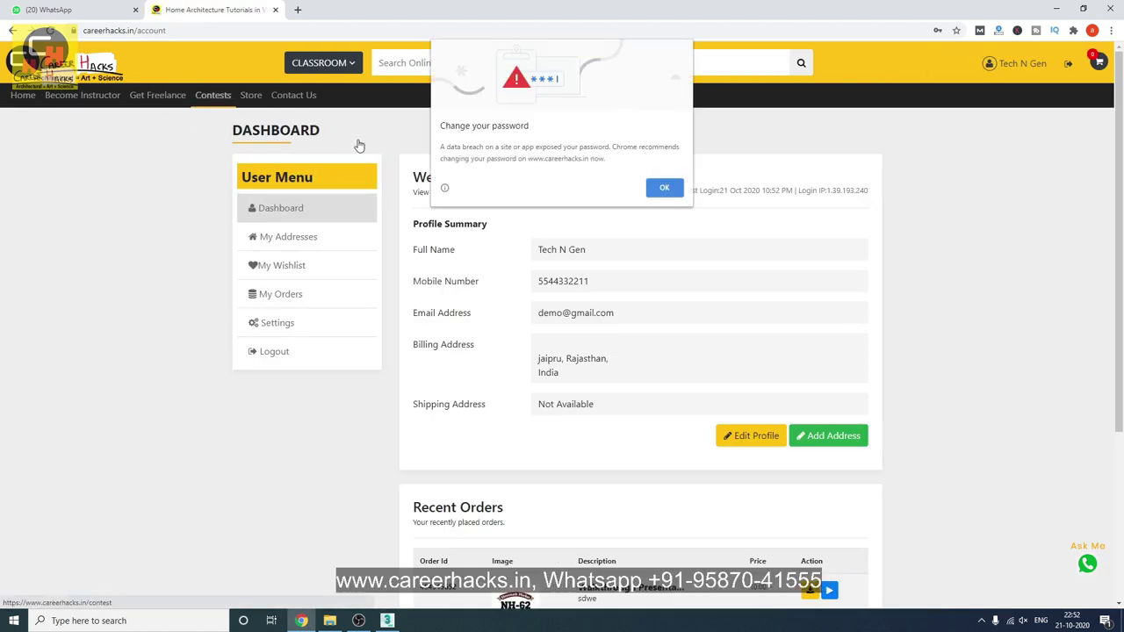
click(668, 195)
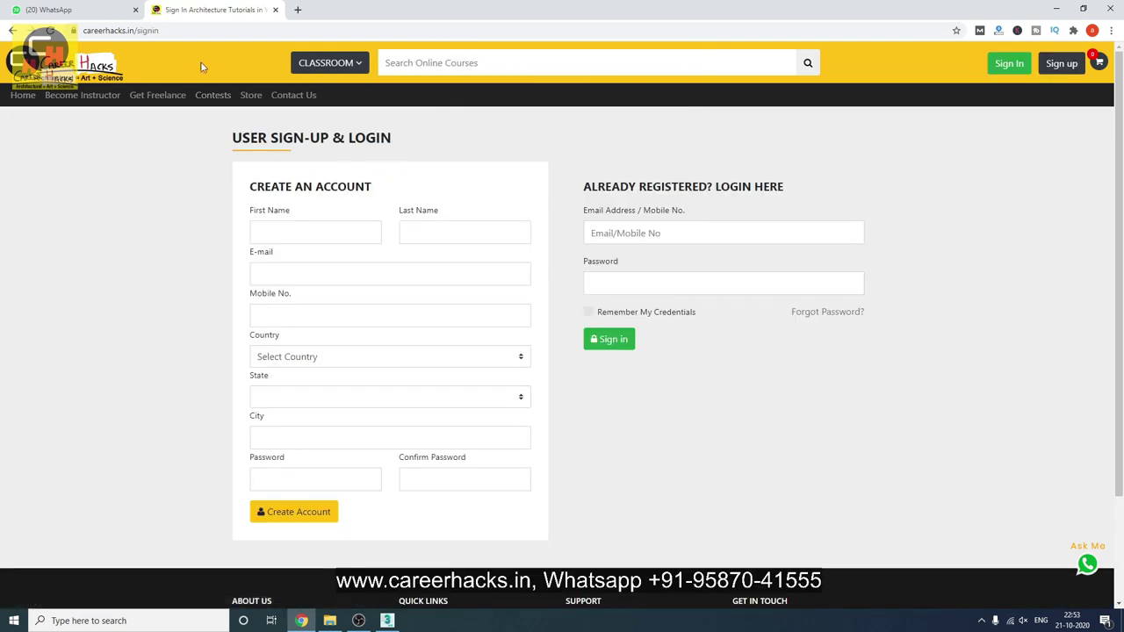
scroll(742, 431, down, 3)
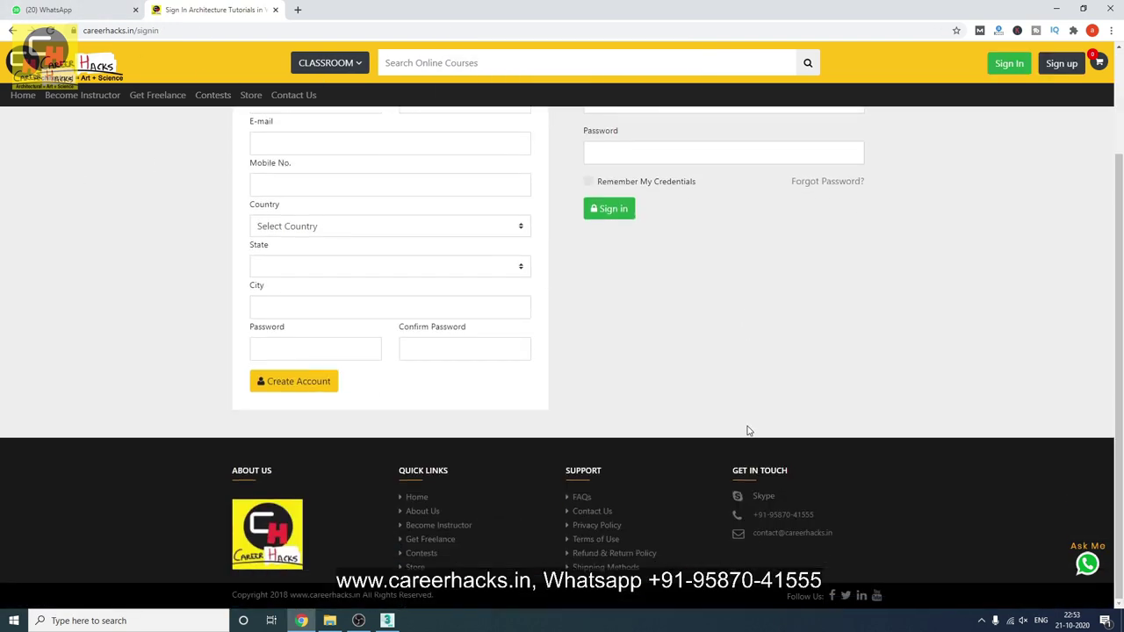
- Return to 3ds Max, clear the selection, and browse the scripts folder via Scripting > Open Script
click(1056, 9)
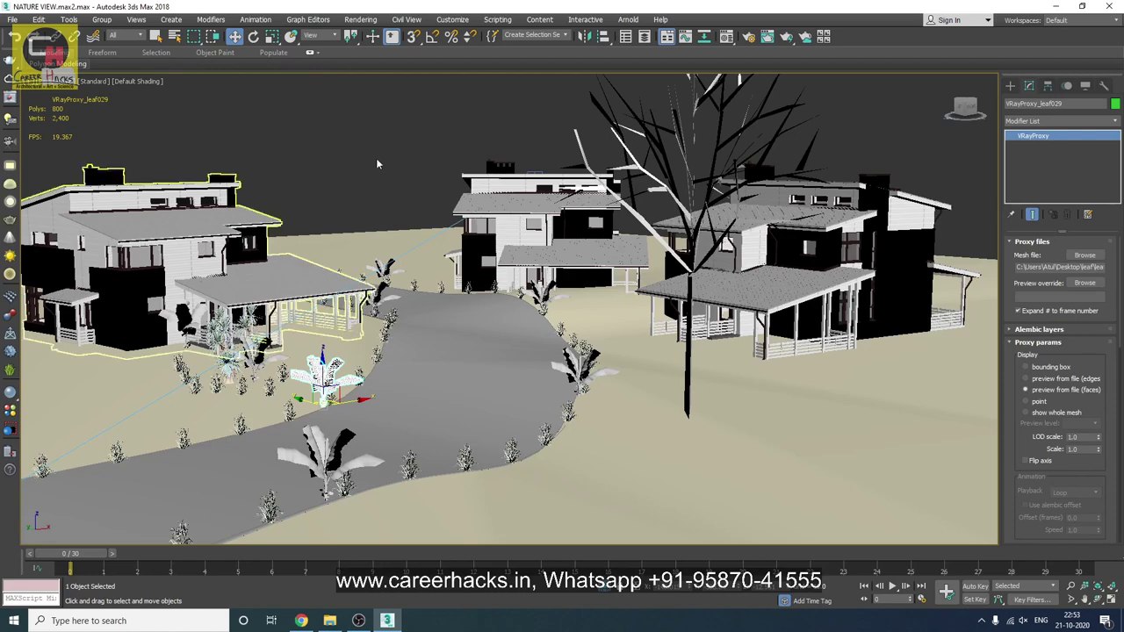
key(ctrl+d)
alt+middle_drag(562, 351, 614, 369)
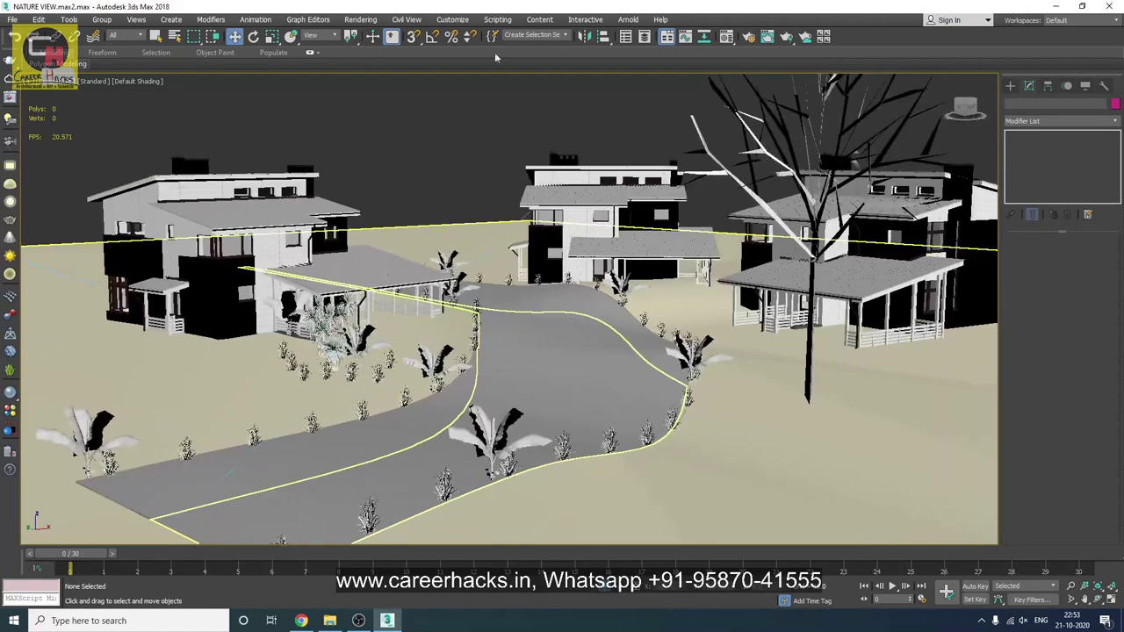
click(497, 19)
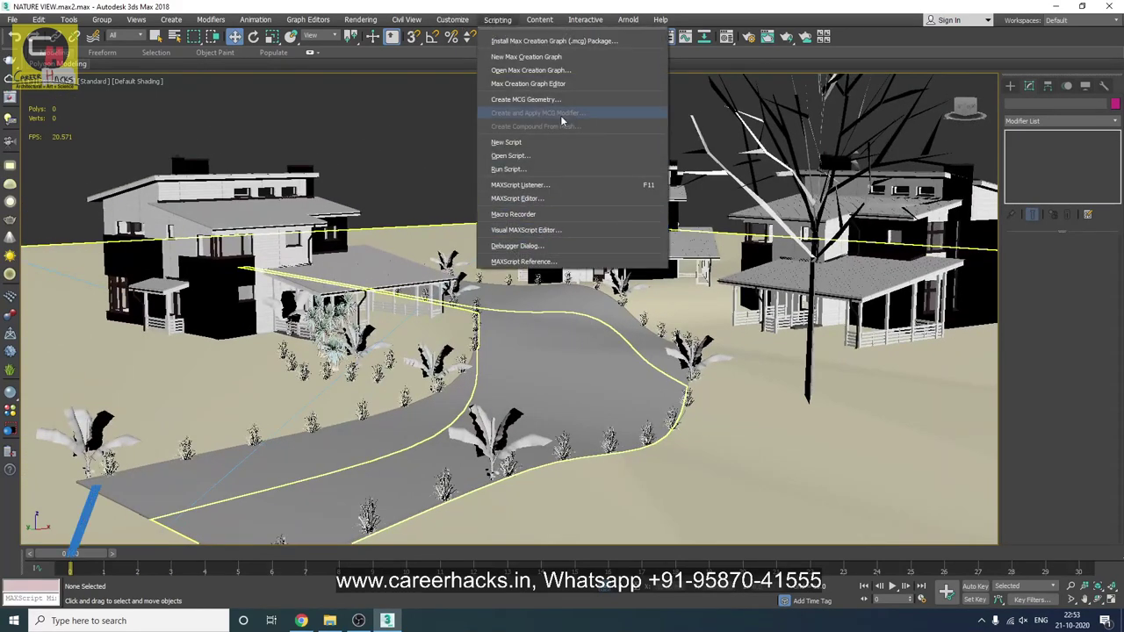
click(513, 155)
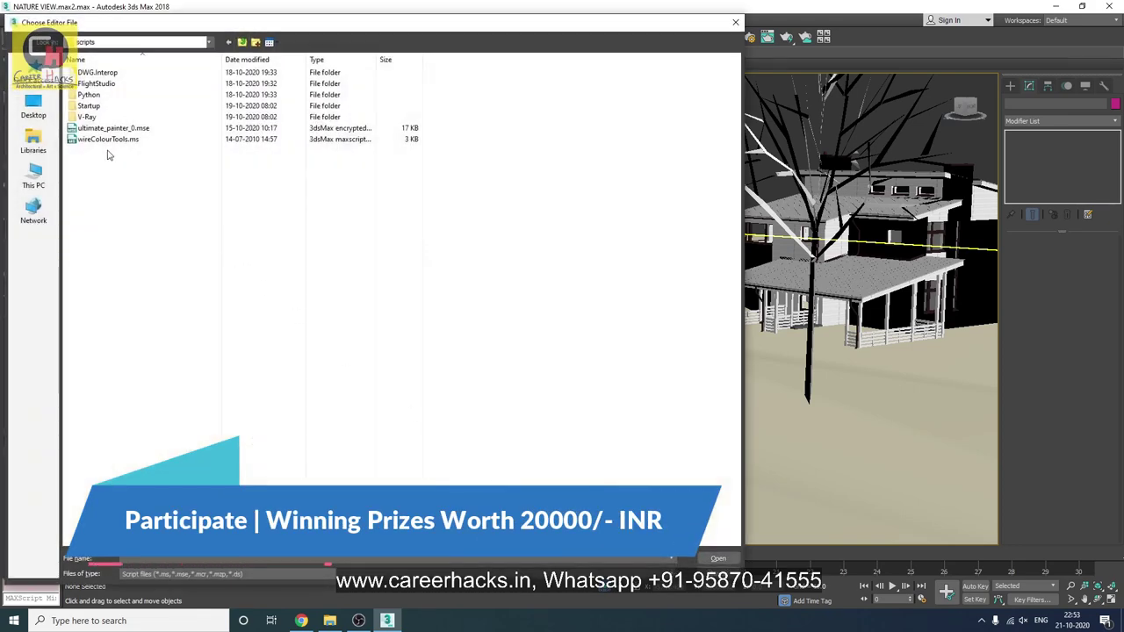
- Run ultimate_painter_0.mse, then draw a small flat Box001 and move it beside the road
double_click(110, 128)
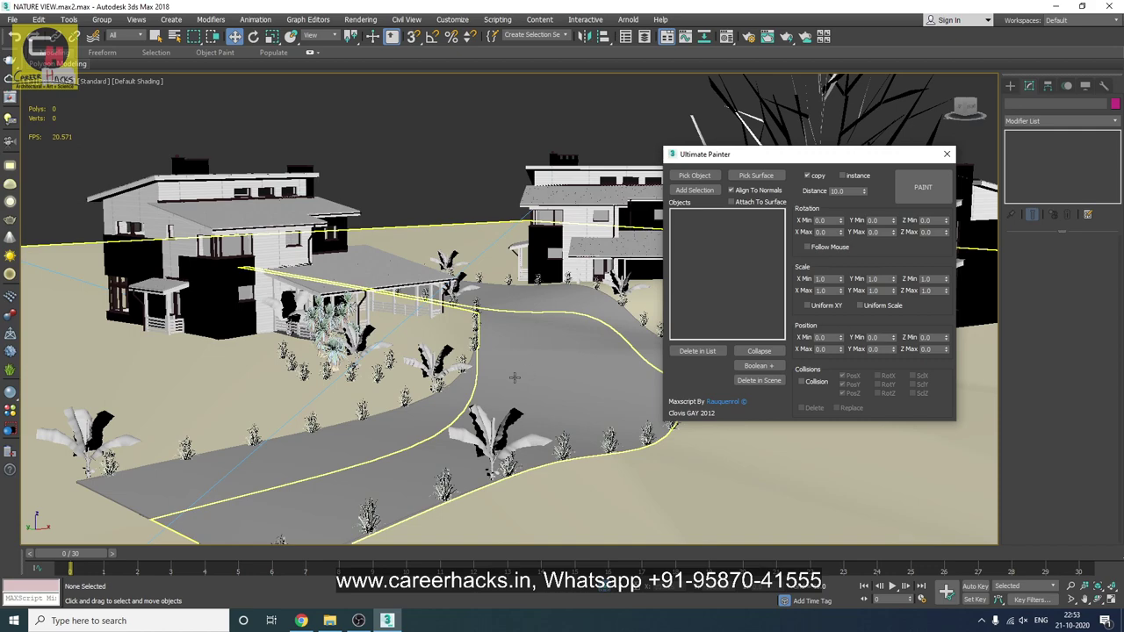
alt+middle_drag(514, 377, 549, 422)
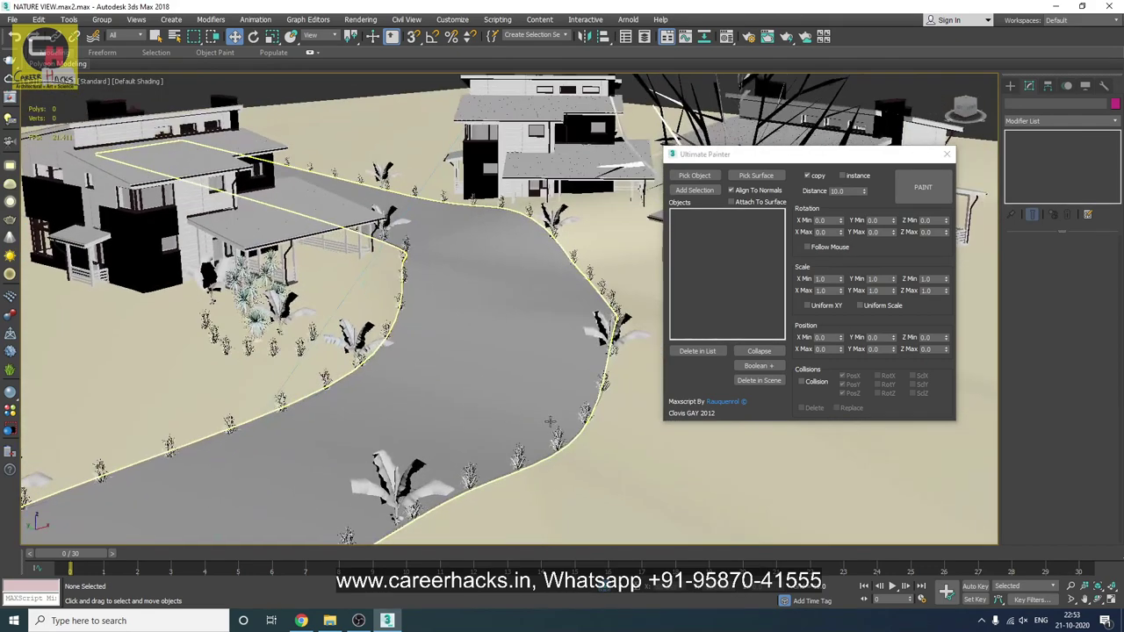
right_click(550, 423)
click(566, 405)
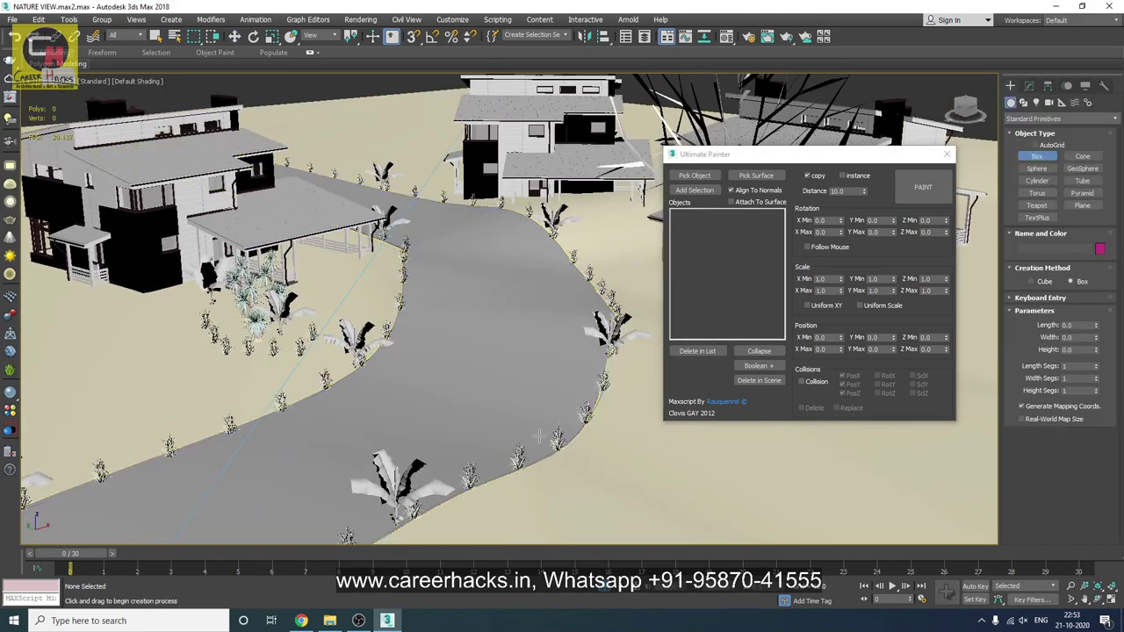
drag(539, 436, 539, 439)
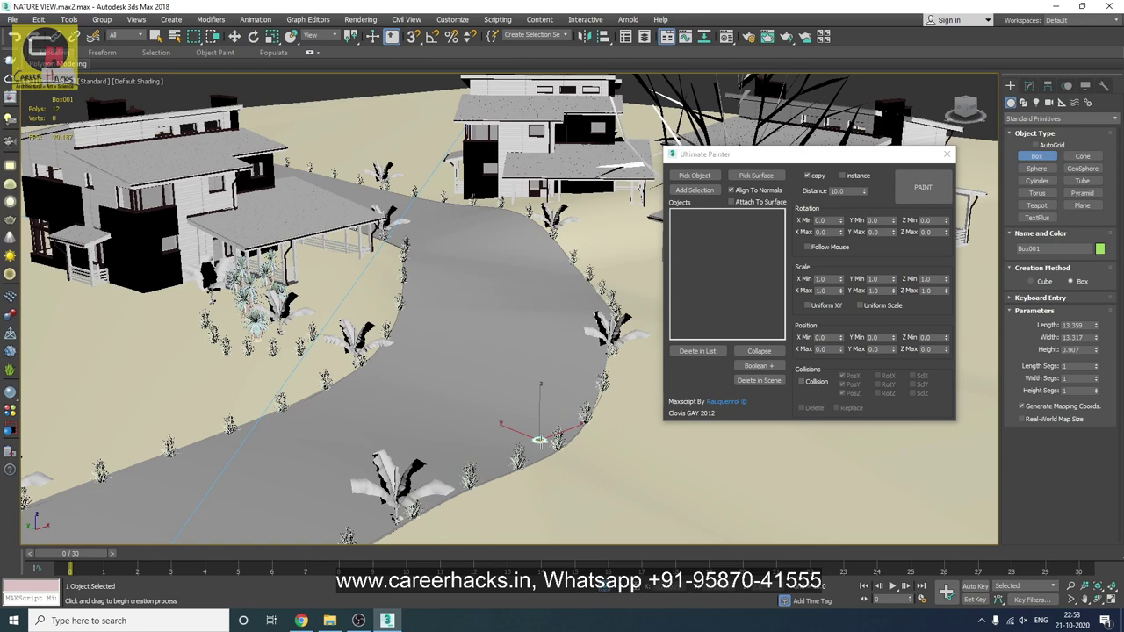
key(w)
drag(542, 439, 629, 481)
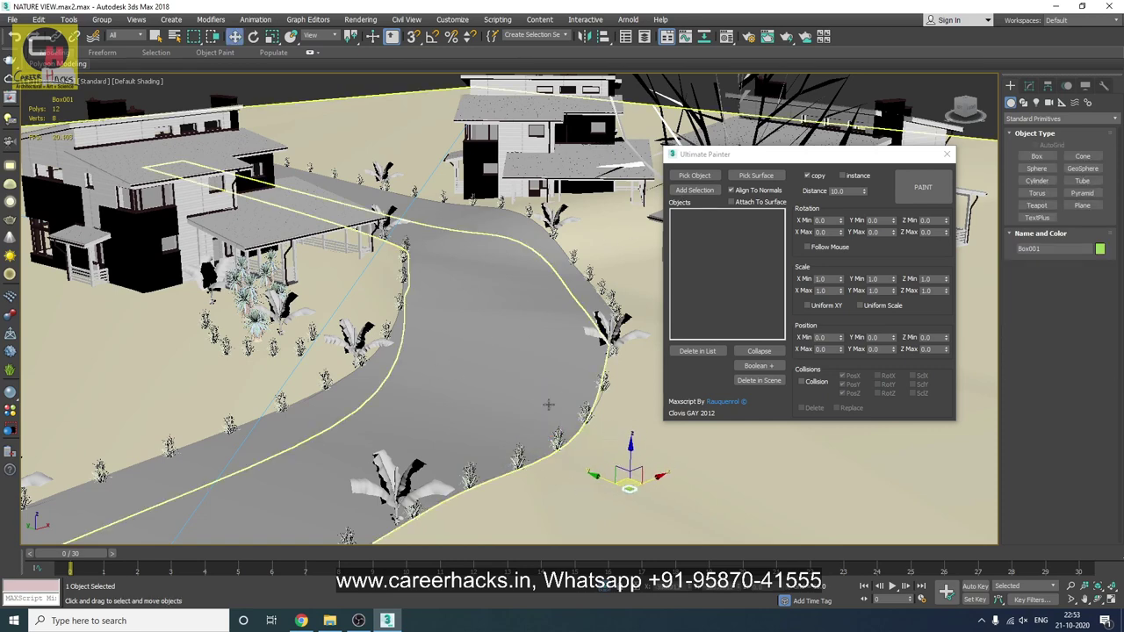
- Paint many small coloured copies of Box001 across the grey road with Ultimate Painter
click(700, 180)
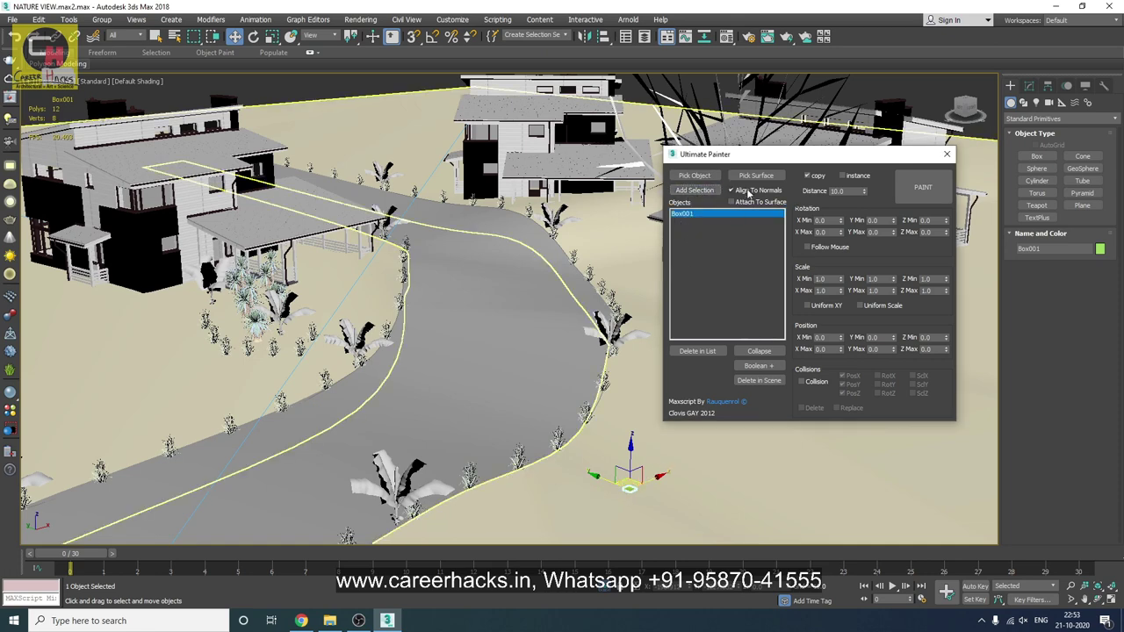
click(756, 176)
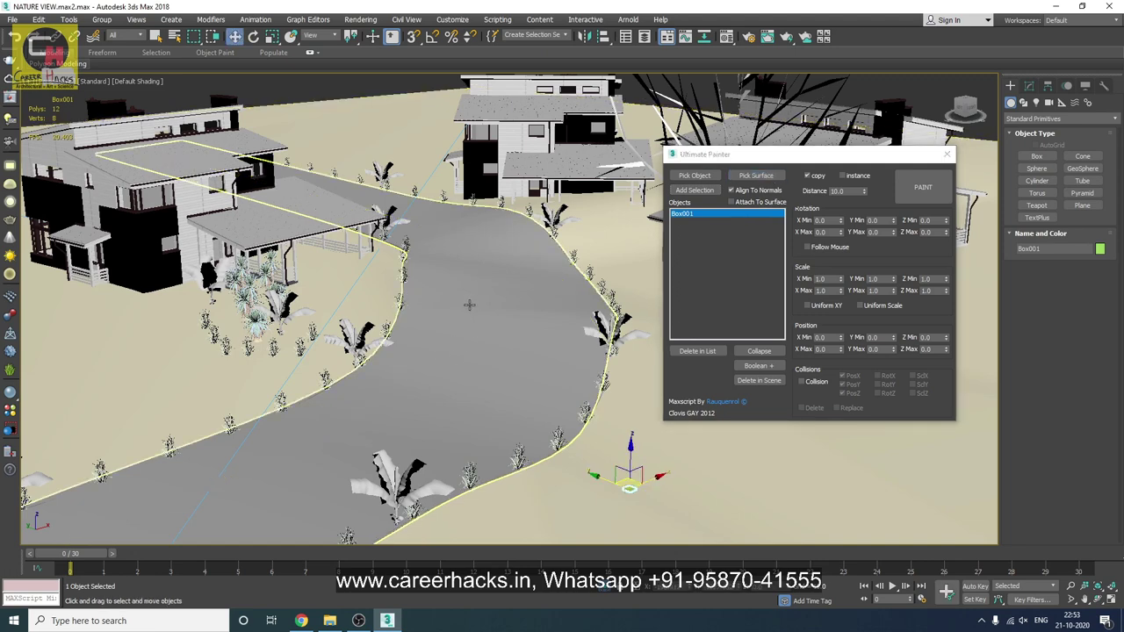
click(904, 189)
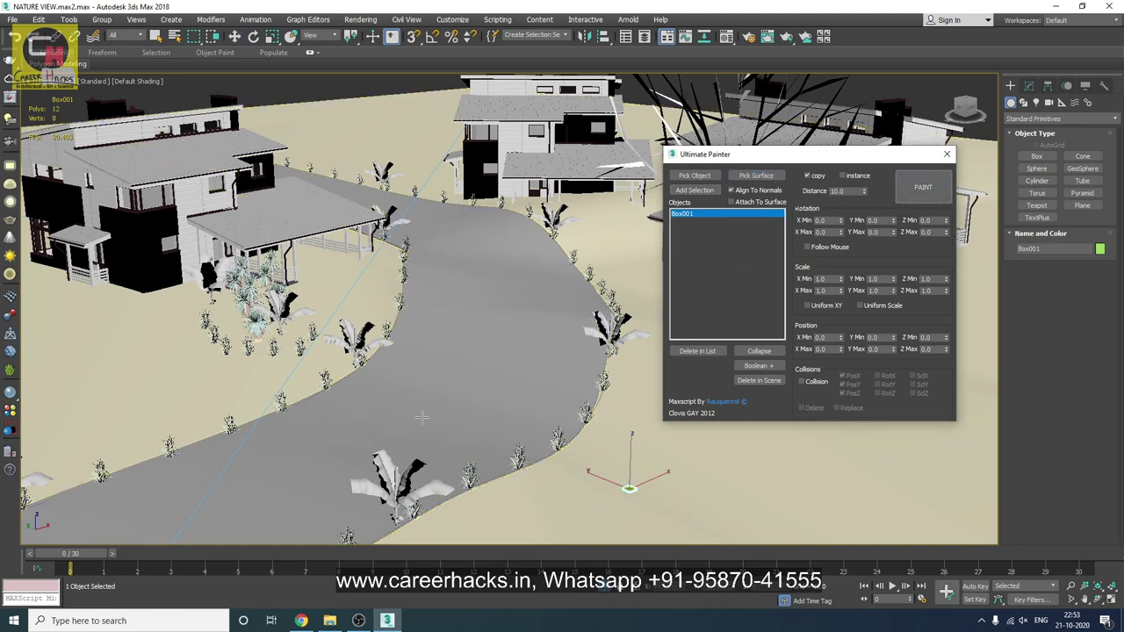
mouse_move(554, 383)
mouse_down()
mouse_move(562, 295)
mouse_move(405, 247)
mouse_up()
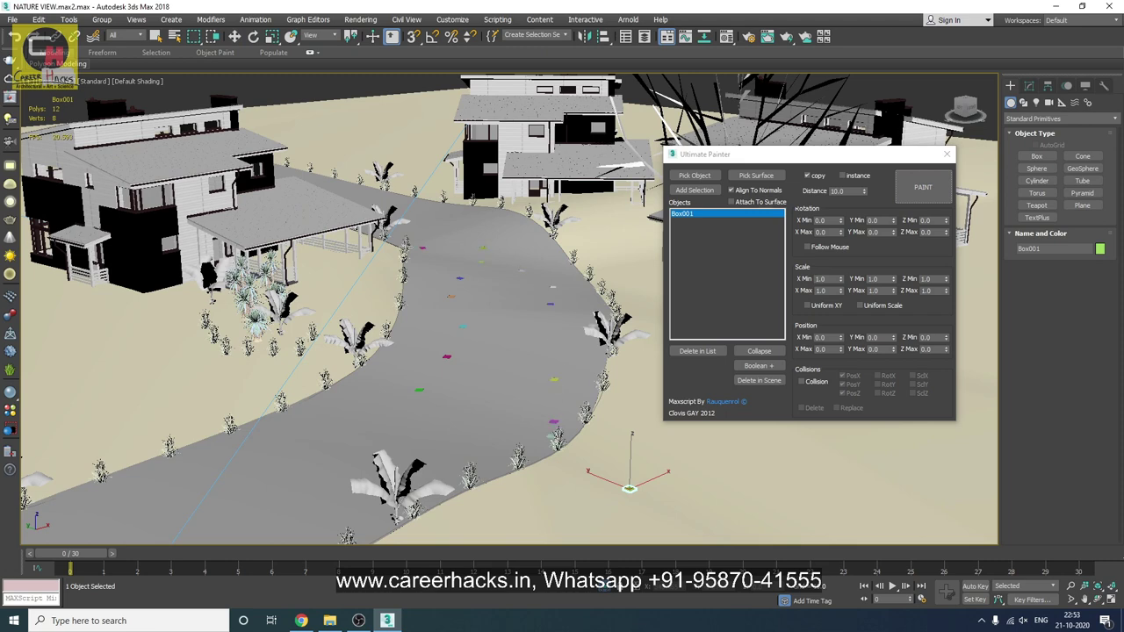
mouse_move(510, 327)
mouse_down()
mouse_move(438, 332)
mouse_move(291, 437)
mouse_move(338, 493)
mouse_move(488, 427)
mouse_up()
drag(411, 410, 152, 522)
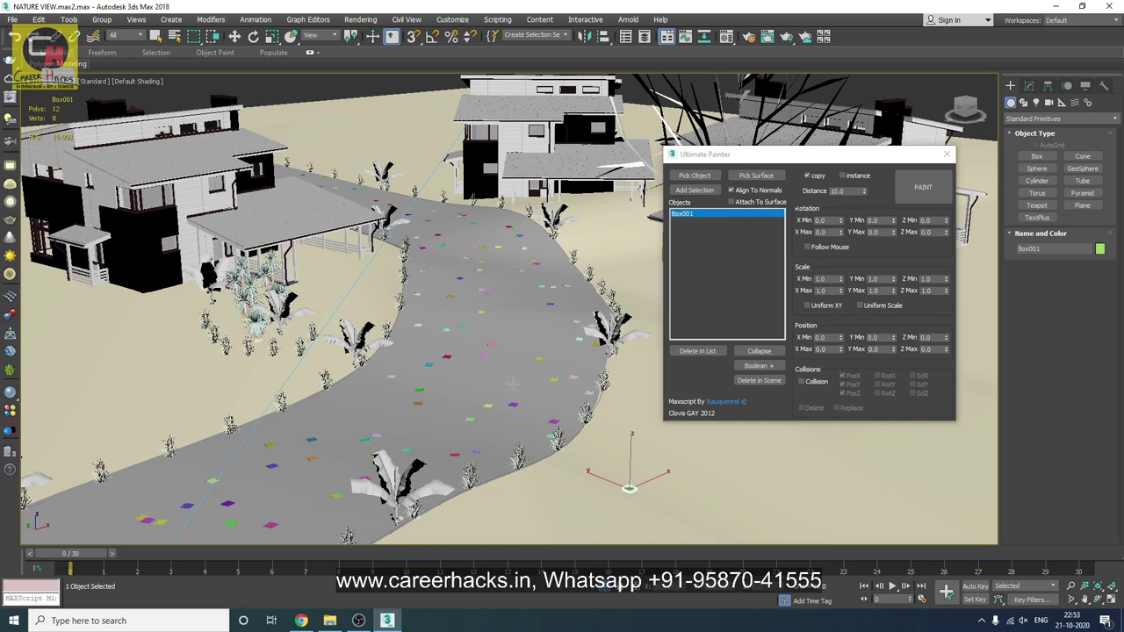
- Close Ultimate Painter, deselect Box001, and view the painted road from a higher angle
key(w)
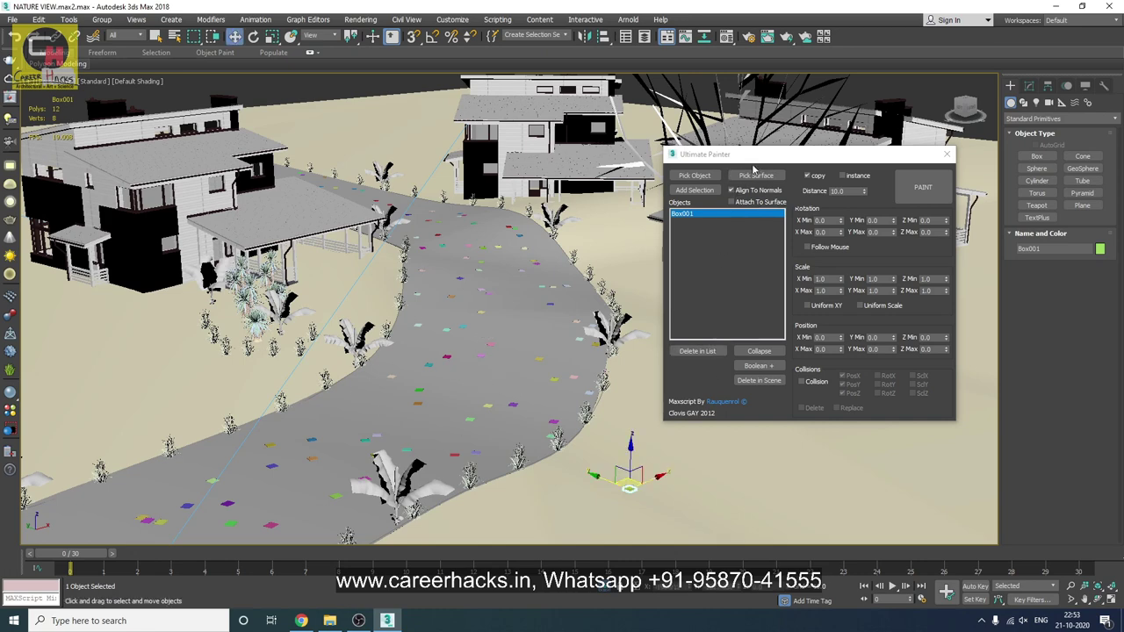
drag(761, 156, 690, 159)
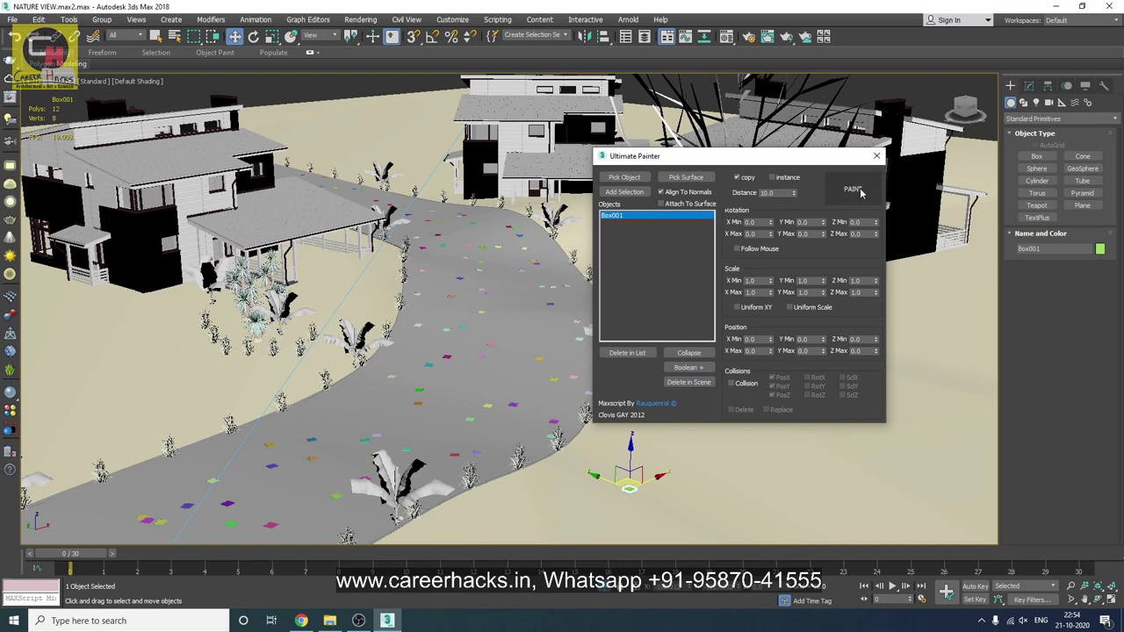
click(876, 155)
mouse_move(534, 322)
alt+middle_down()
mouse_move(492, 403)
mouse_move(439, 443)
alt+middle_up()
alt+middle_drag(361, 404, 298, 413)
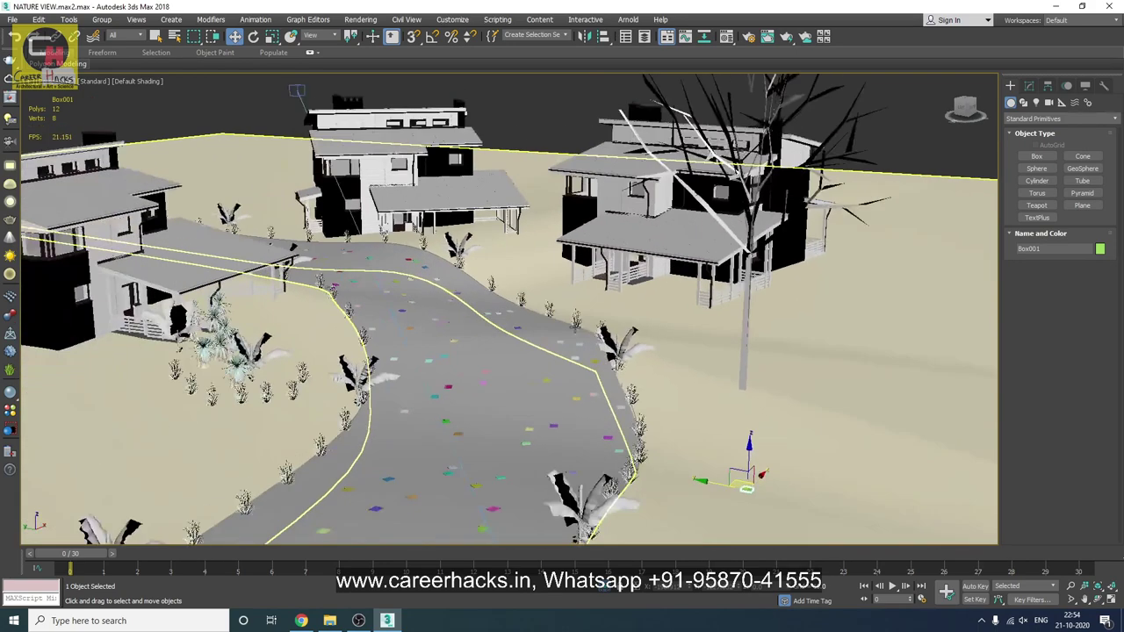
click(199, 128)
mouse_move(199, 160)
alt+middle_down()
mouse_move(362, 391)
mouse_move(573, 338)
mouse_move(535, 341)
alt+middle_up()
scroll(588, 321, up, 3)
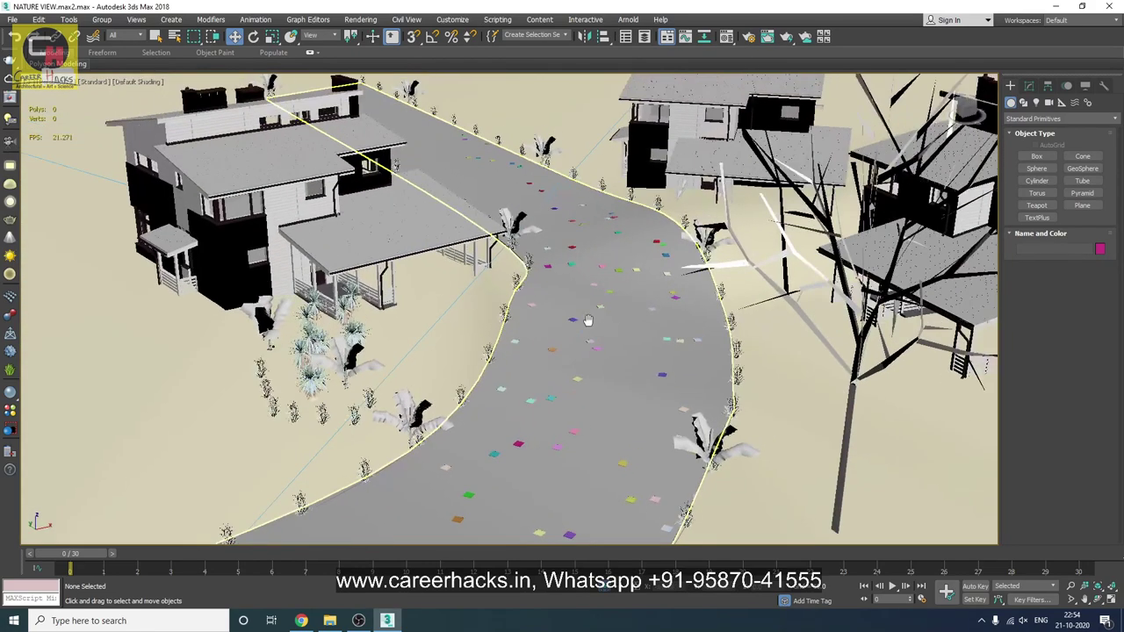